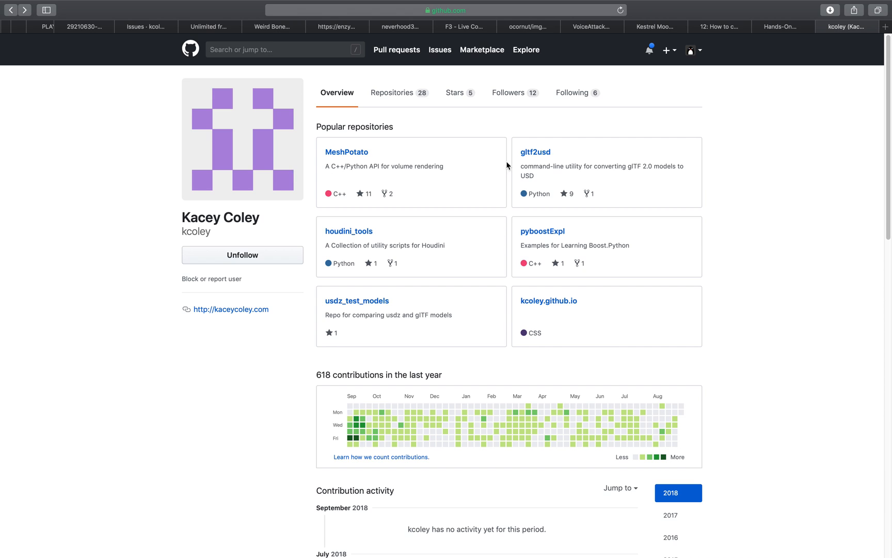
Open the gltf2usd repository from the popular repositories and highlight "gltf" in its README title.
left_click(535, 158)
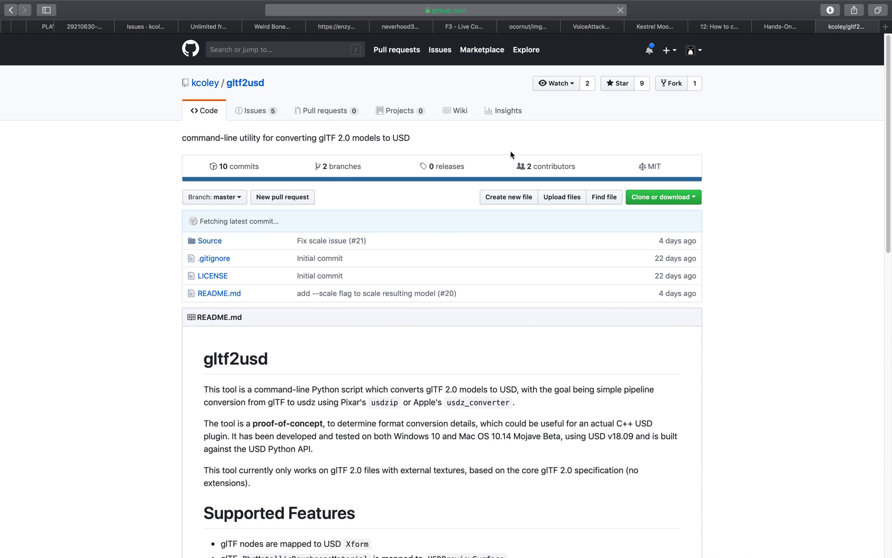
left_click_drag(205, 356, 233, 354)
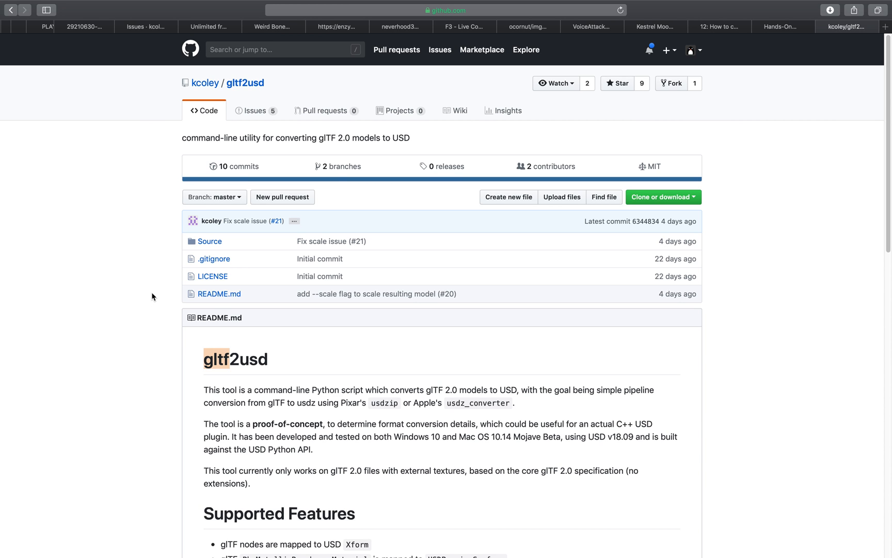
Switch to Blender and look through the available export formats down to the glTF 2.0 options.
key("ctrl+Right")
middle_click_drag(299, 277, 294, 261)
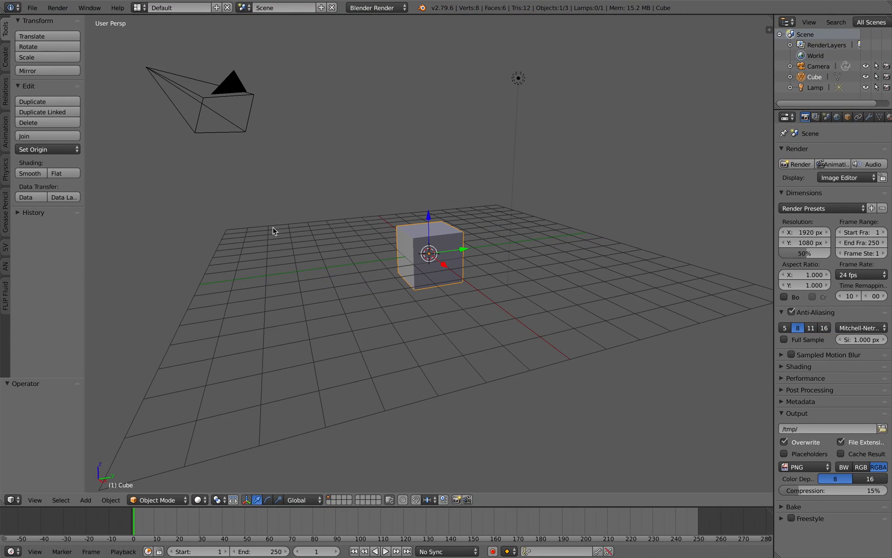
left_click(32, 8)
mouse_move(82, 216)
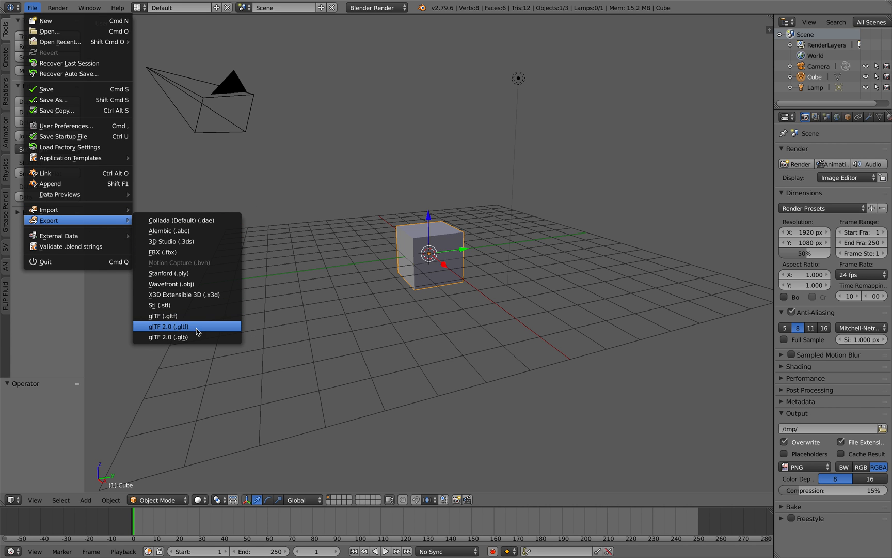
mouse_move(445, 249)
middle_mouse_down()
mouse_move(468, 249)
mouse_move(453, 250)
middle_mouse_up()
scroll(452, 248, "up", 1)
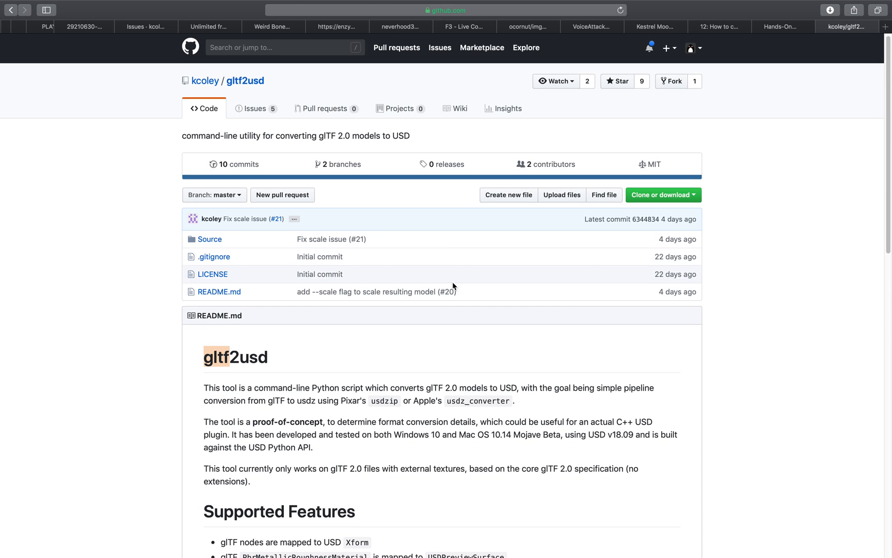
Return to the gltf2usd page and read its README from the introduction to the help menu and sample usage.
scroll(452, 281, "down", 4)
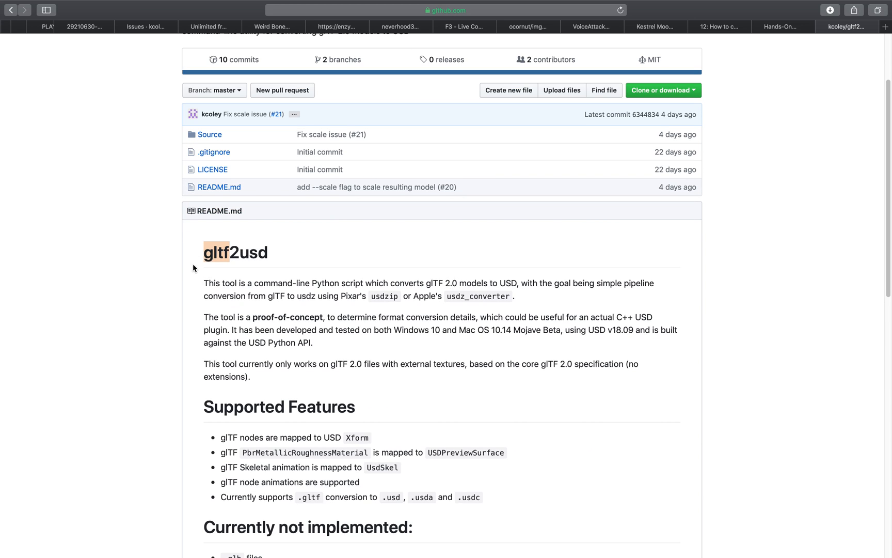
left_click(183, 263)
scroll(203, 267, "down", 1)
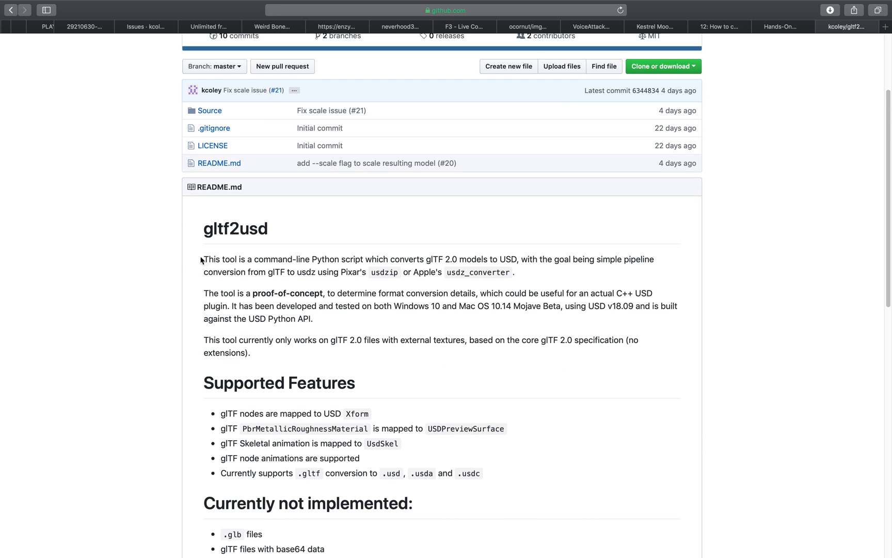
left_click_drag(273, 230, 239, 200)
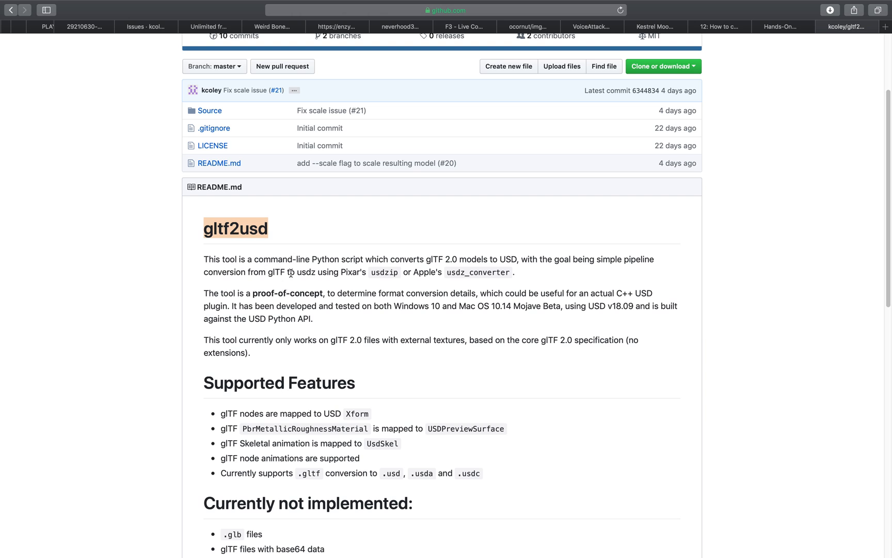
scroll(270, 291, "down", 15)
scroll(270, 290, "up", 2)
scroll(270, 291, "down", 3)
scroll(279, 260, "up", 15)
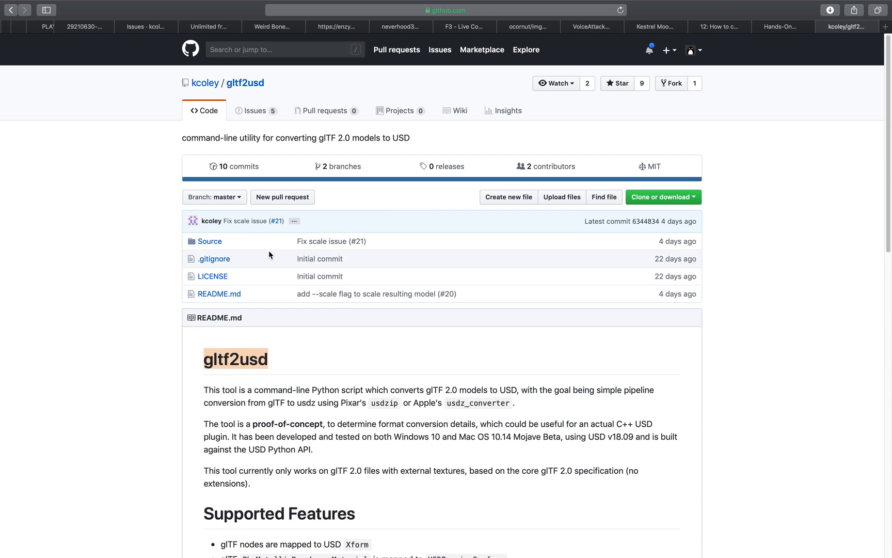
scroll(233, 238, "down", 1)
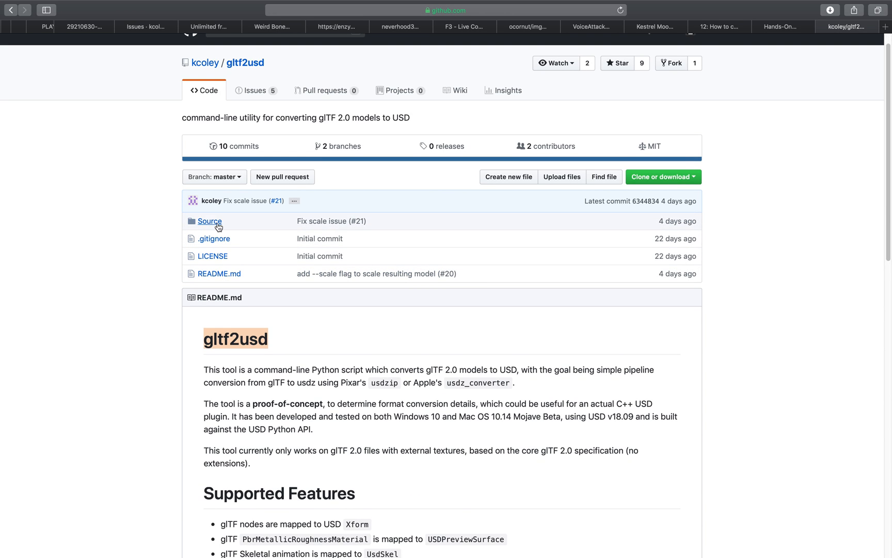
scroll(216, 226, "down", 20)
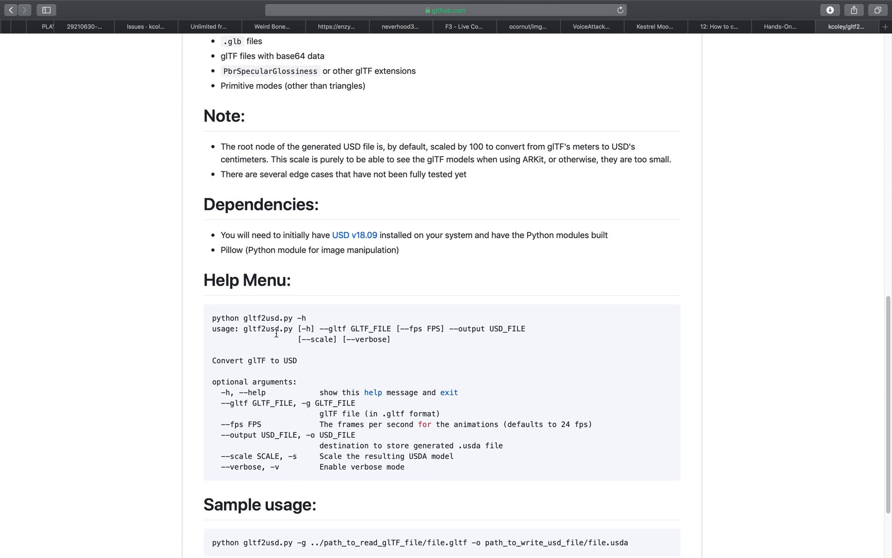
scroll(294, 359, "down", 3)
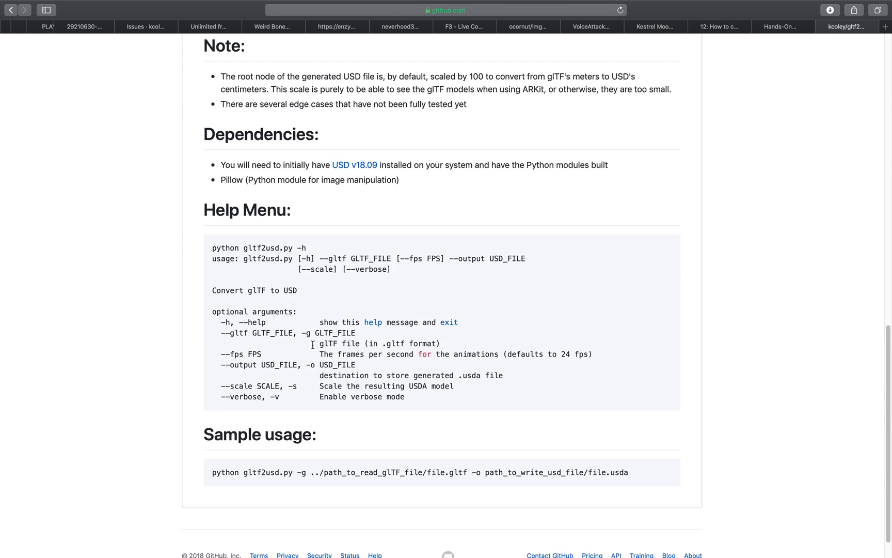
scroll(379, 327, "up", 1)
Highlight the README's listed dependencies, the USD v18.09 installation requirement and the Pillow Python module.
left_click_drag(226, 183, 380, 178)
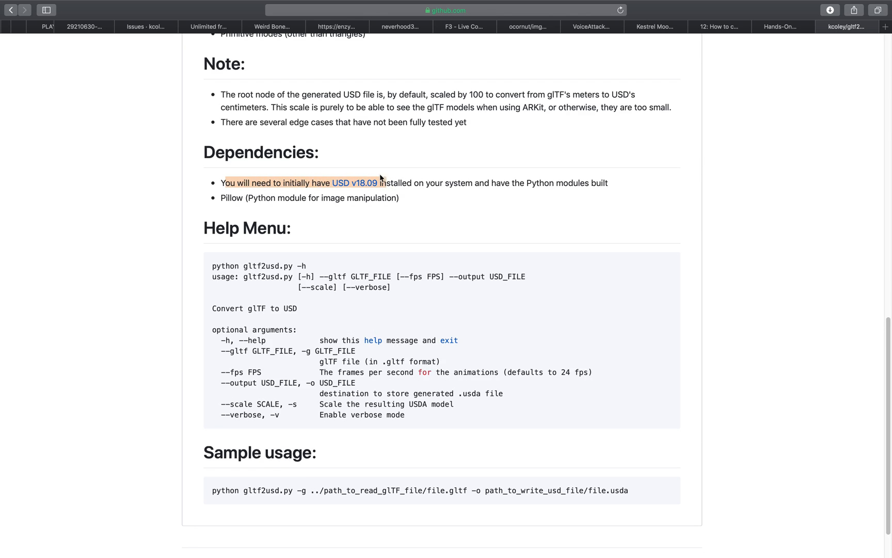
triple_click(400, 183)
left_click(404, 183)
left_click_drag(405, 183, 454, 183)
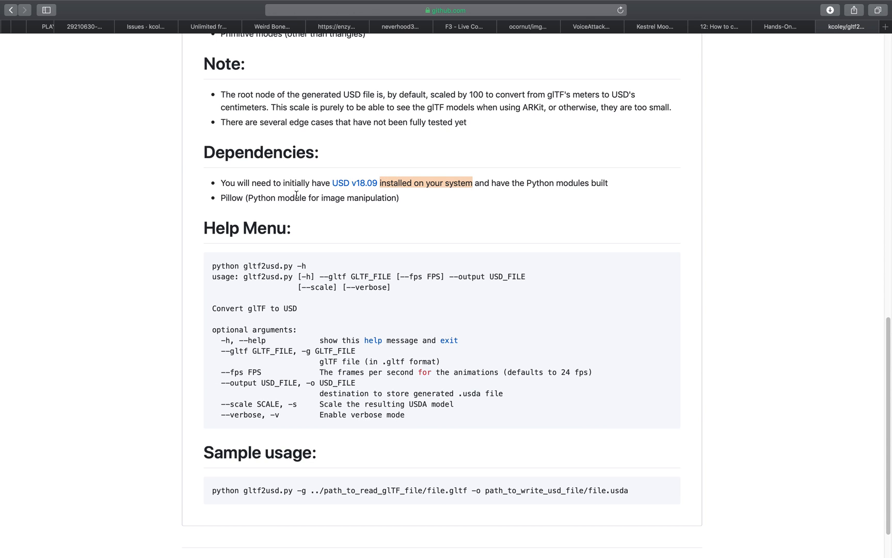
triple_click(231, 197)
scroll(279, 200, "up", 1)
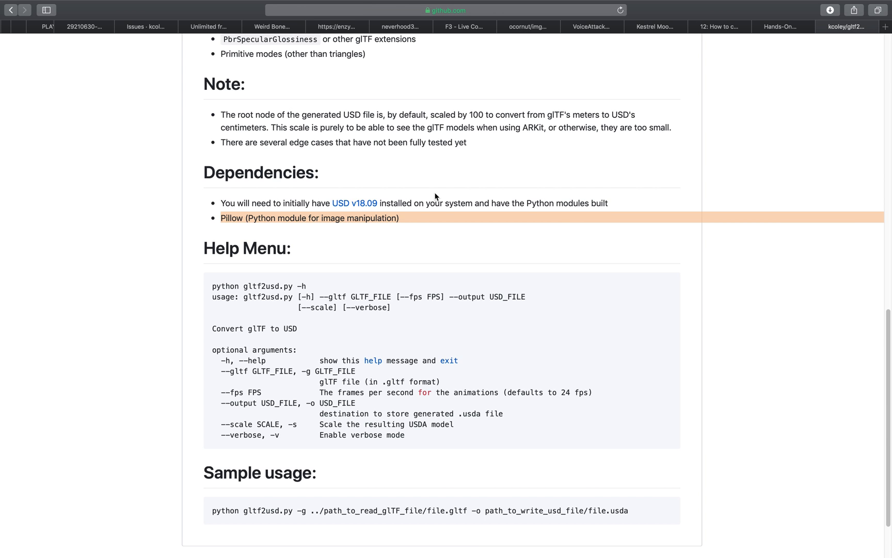
Review the README's supported features, unimplemented features and notes, along with the repository's file list.
scroll(435, 196, "up", 10)
scroll(448, 189, "down", 13)
scroll(449, 193, "up", 8)
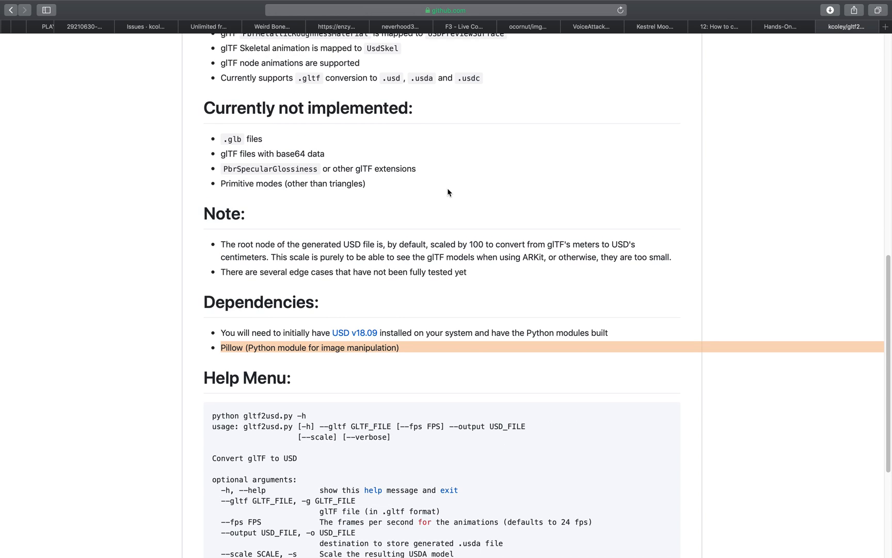
scroll(403, 318, "down", 4)
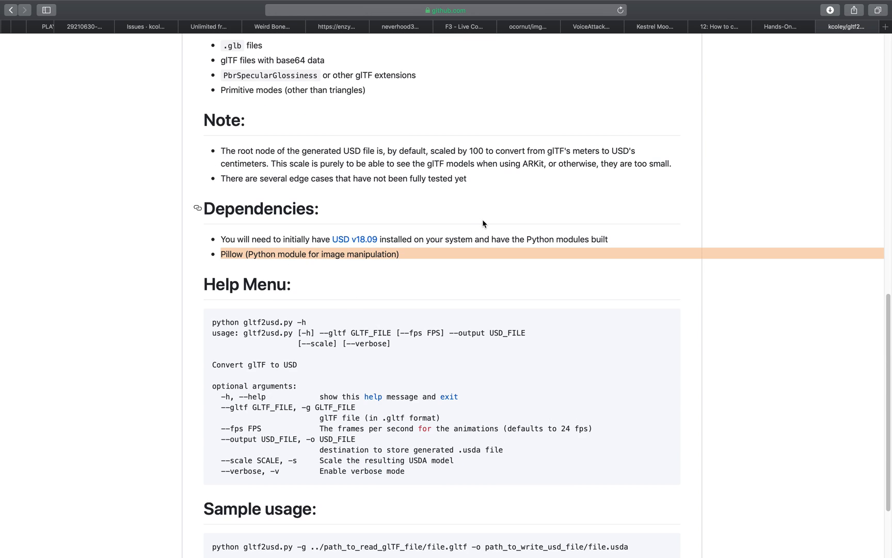
scroll(483, 223, "up", 4)
scroll(484, 223, "up", 15)
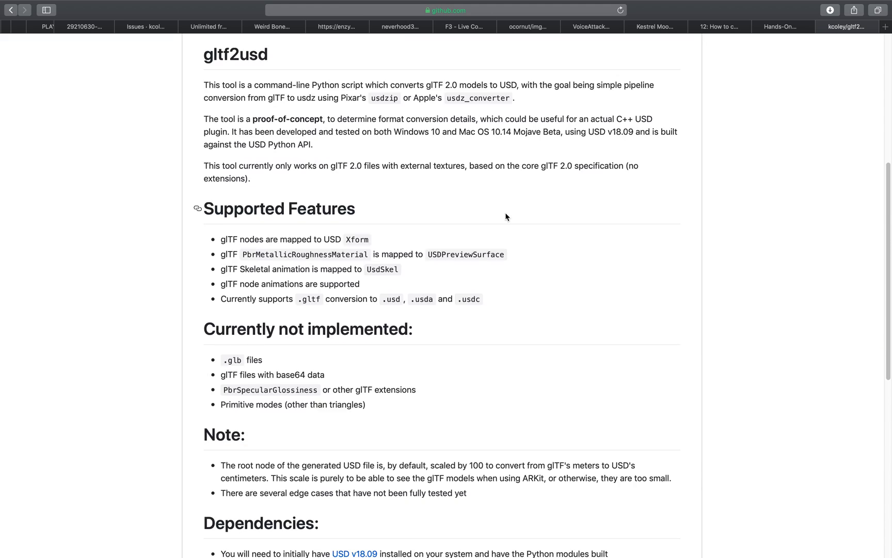
scroll(513, 234, "down", 5)
scroll(514, 233, "up", 8)
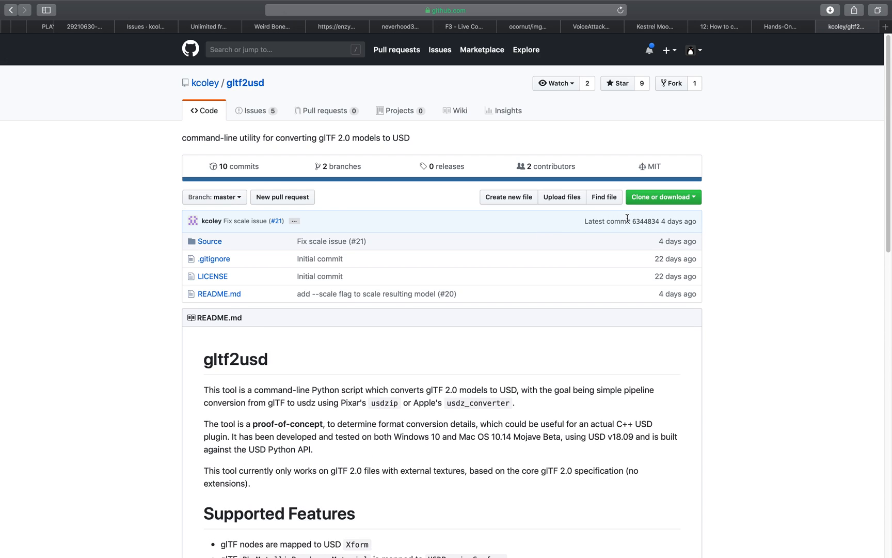
scroll(627, 221, "down", 8)
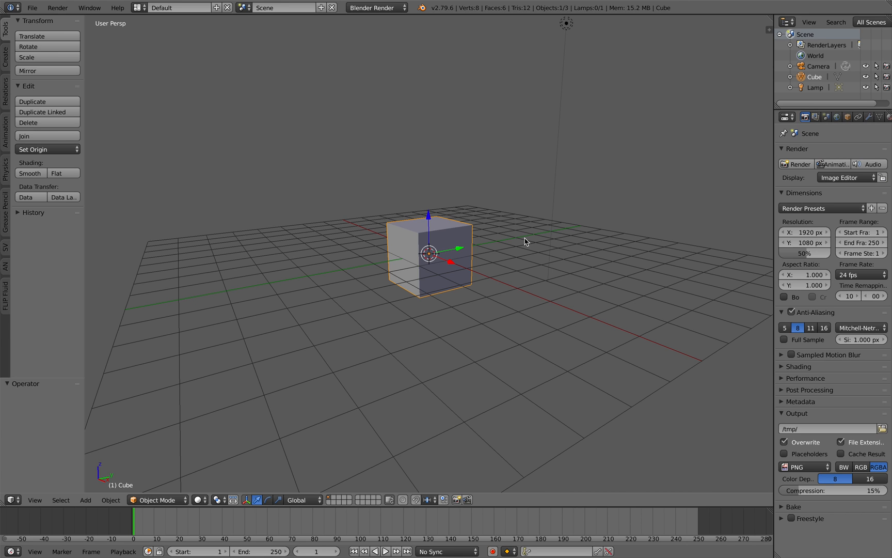
middle_click_drag(525, 241, 497, 225)
scroll(511, 251, "down", 2)
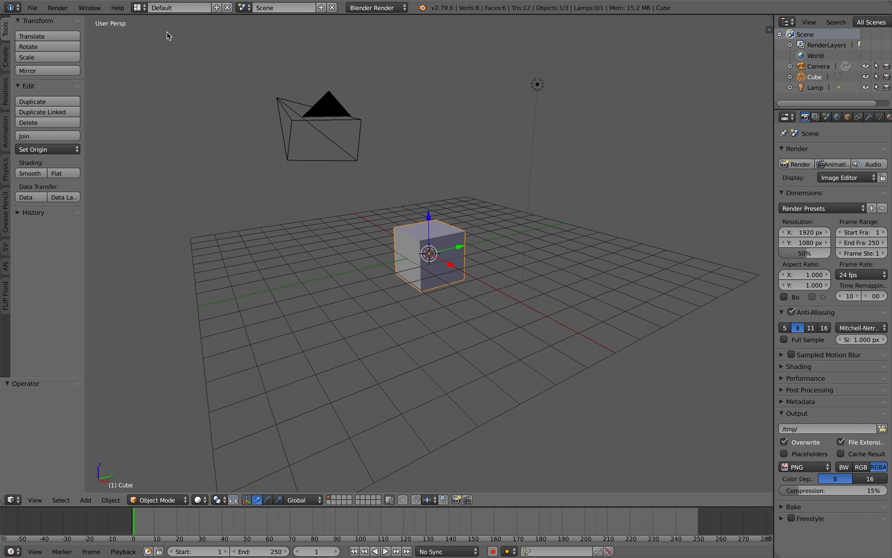
scroll(347, 135, "down", 2)
key("a")
key("a")
key("Delete")
left_click(140, 7)
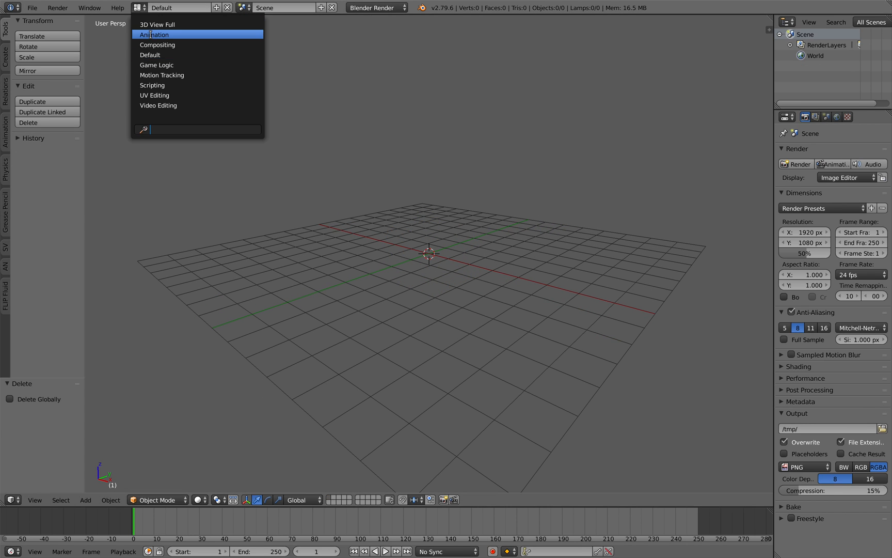
left_click(154, 44)
left_click(139, 327)
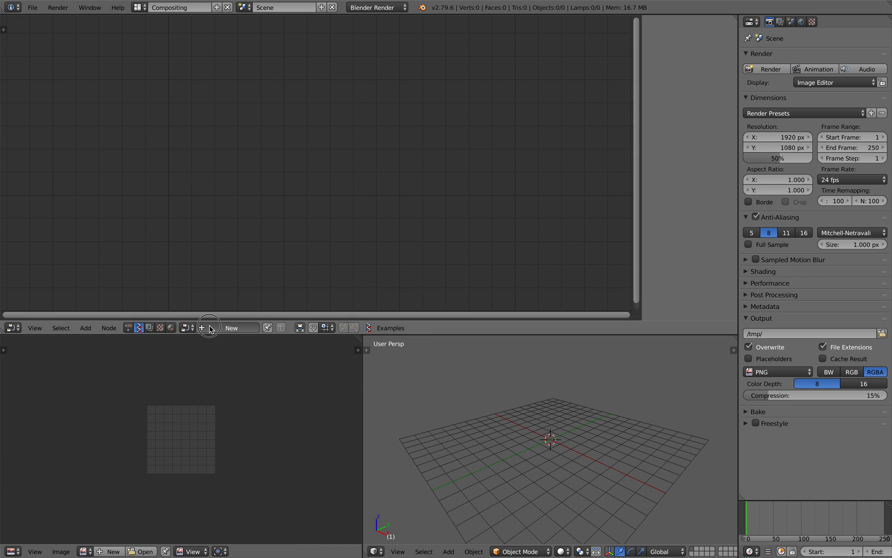
left_click_drag(366, 349, 347, 376)
middle_click_drag(346, 376, 310, 373)
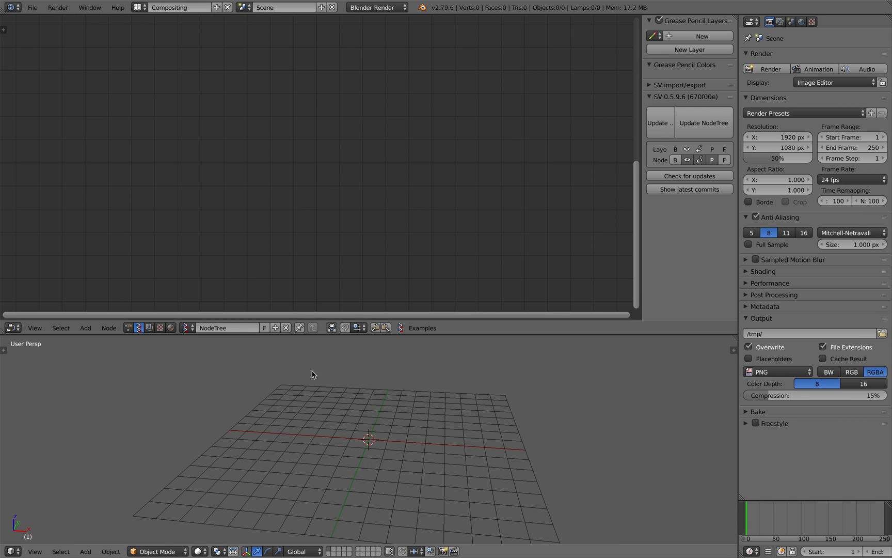
Start a new Blender file from the startup scene and delete all of its default objects.
left_click(32, 8)
left_click(43, 19)
left_click(46, 28)
key("a")
key("a")
key("x")
left_click(356, 168)
Add a mesh cube and merge all its vertices at the center in Edit Mode.
middle_click_drag(360, 168, 496, 215)
key("shift+a")
mouse_move(395, 168)
left_click(430, 176)
key("Tab")
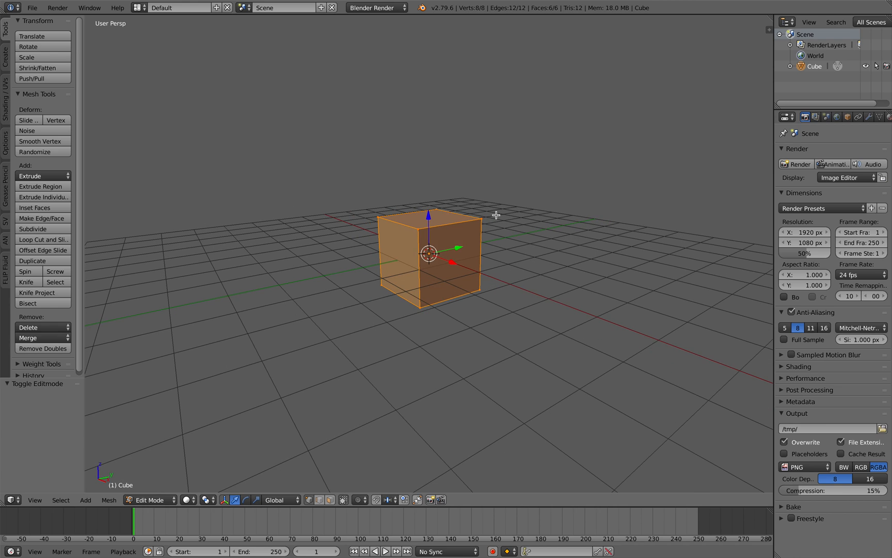
key("space")
type("merge")
key("Return")
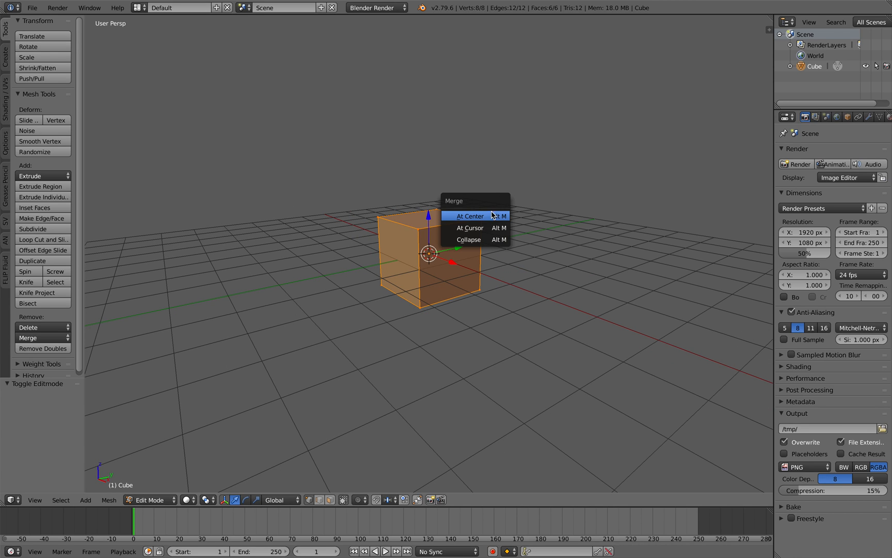
left_click(493, 212)
Extrude the merged vertex upward repeatedly into a slightly curved chain of four edges, and return to Object Mode.
middle_click_drag(488, 215, 479, 258)
key("e")
left_click(479, 206)
key("e")
left_click(478, 176)
key("e")
left_click(485, 145)
key("Tab")
Add a Skin modifier to the vertex chain and a Subdivision Surface at level 2.
middle_click_drag(502, 179, 491, 222)
left_click_drag(775, 150, 707, 149)
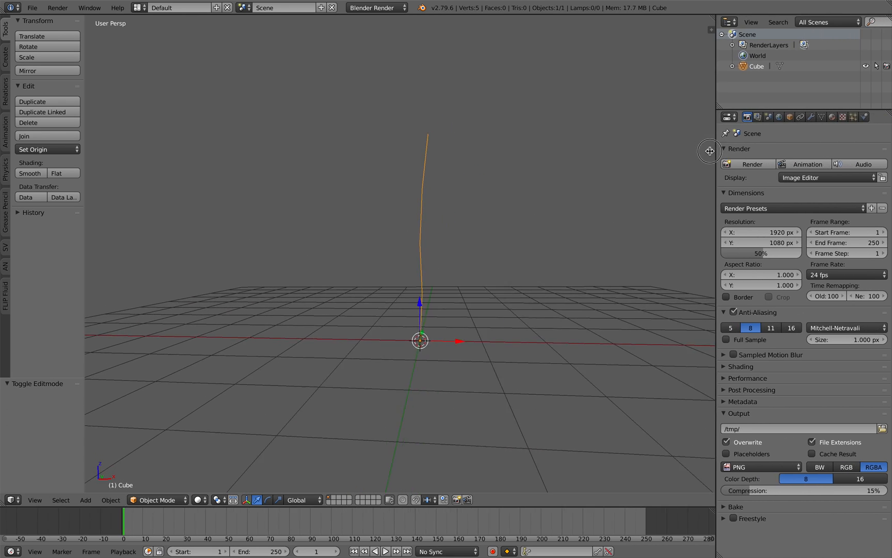
middle_click_drag(361, 196, 392, 194)
left_click(783, 116)
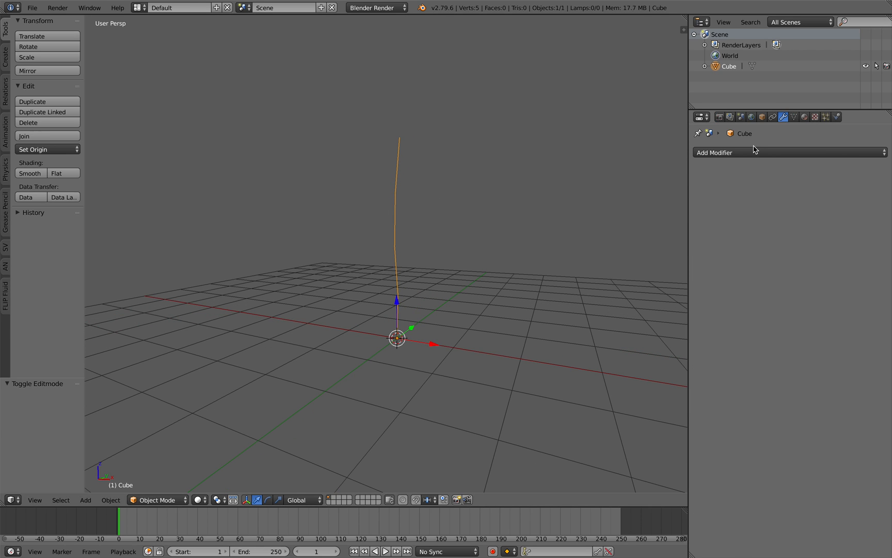
left_click(751, 152)
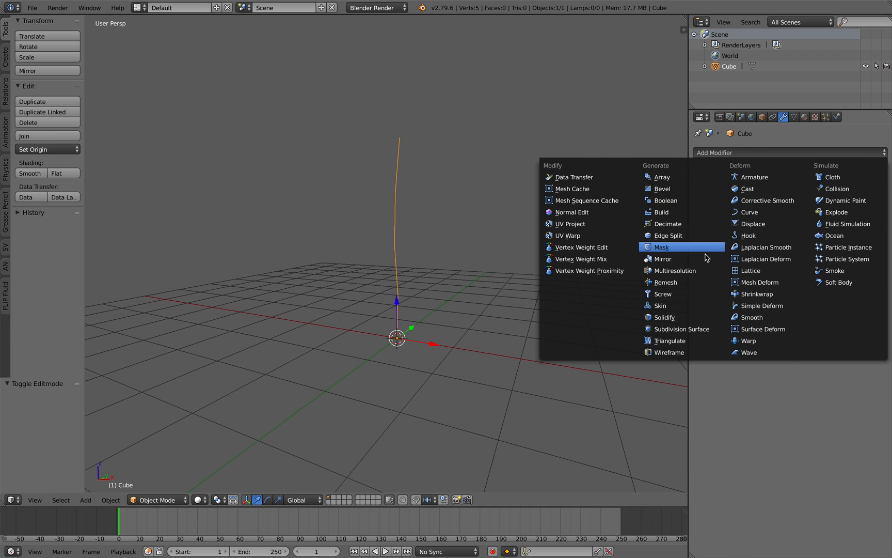
left_click(691, 306)
middle_click_drag(479, 245, 421, 337)
key("ctrl+2")
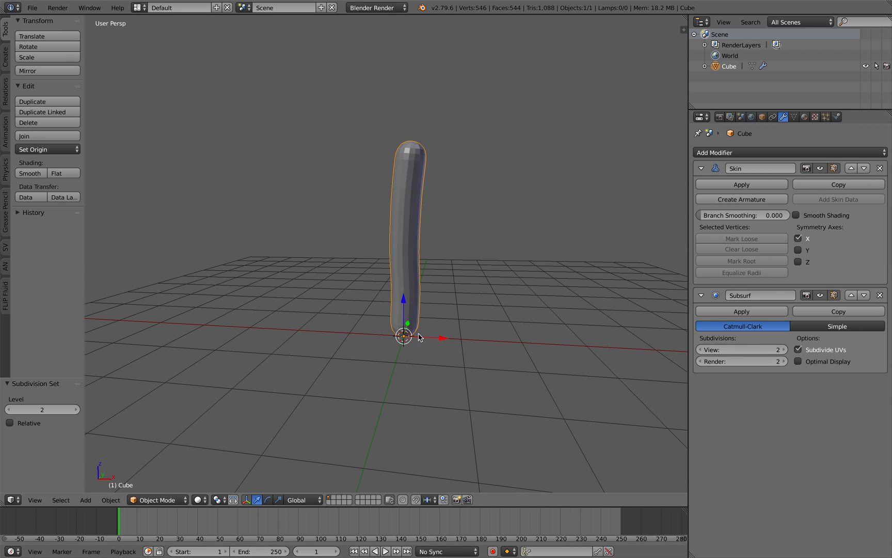
Scale the skin radius at the base vertex by about 4.3, widen the second vertex, and scale the third by about 1.5.
key("Tab")
right_click(405, 340)
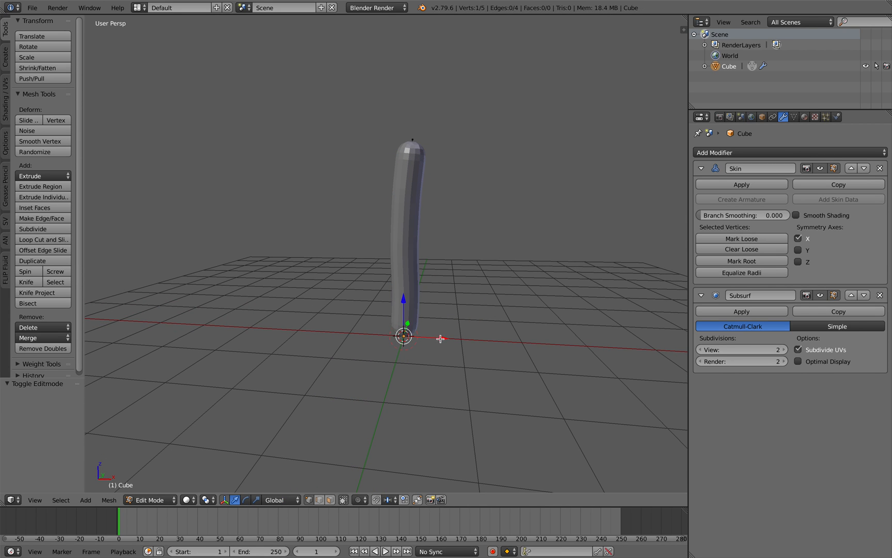
key("ctrl+a")
left_click(517, 356)
right_click(409, 294)
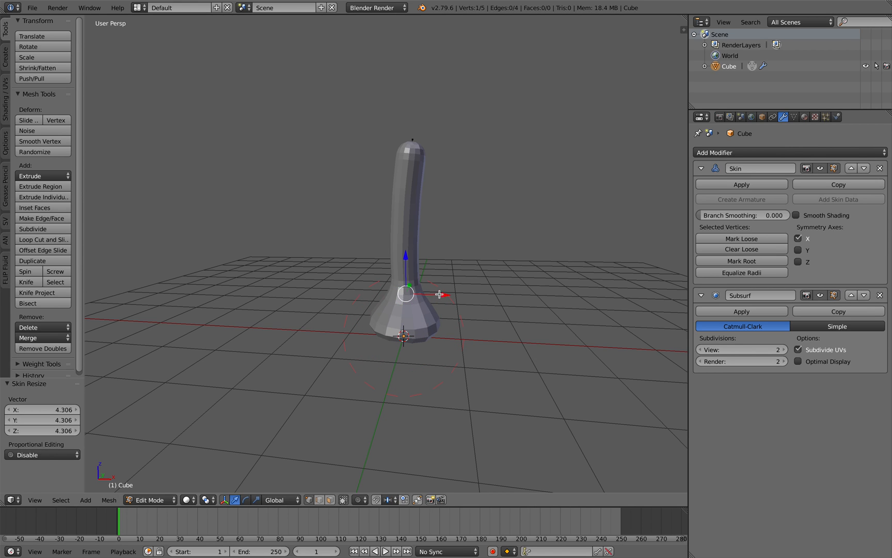
key("ctrl+a")
left_click(484, 303)
right_click(423, 243)
key("ctrl+a")
left_click(468, 255)
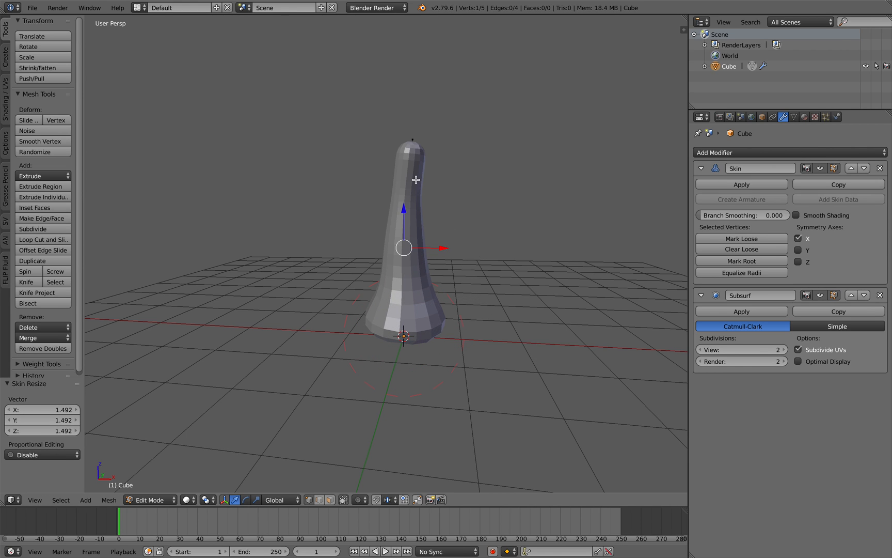
Shrink the skin radius at the tip and fine-tune the vertices below for a smooth taper, scaling the middle one by about 1.1.
right_click(413, 140)
key("ctrl+a")
left_click(444, 164)
right_click(413, 190)
key("ctrl+a")
left_click(461, 209)
right_click(403, 238)
key("ctrl+a")
left_click(436, 232)
right_click(412, 283)
key("ctrl+a")
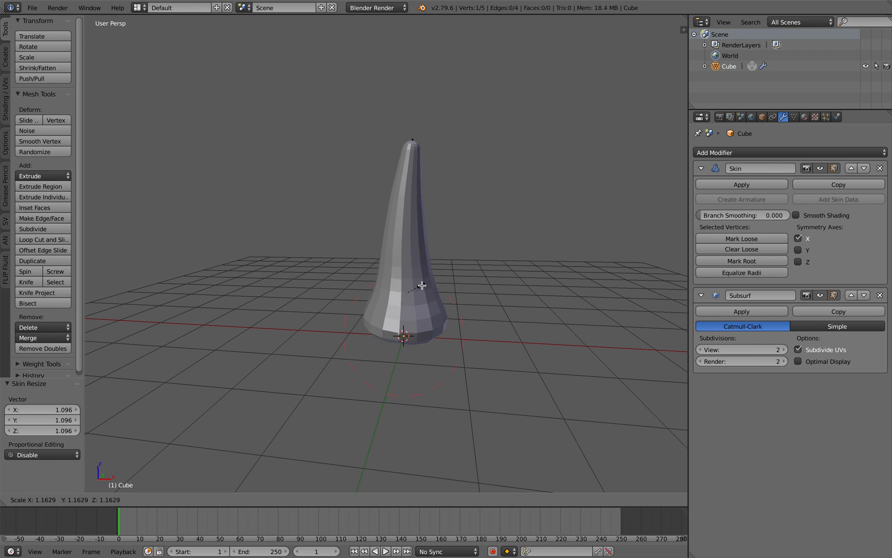
left_click(421, 282)
middle_click_drag(421, 282, 438, 277)
key("Tab")
Save the Blender file to the Desktop as usdz_tentacle_001.blend.
key("ctrl+s")
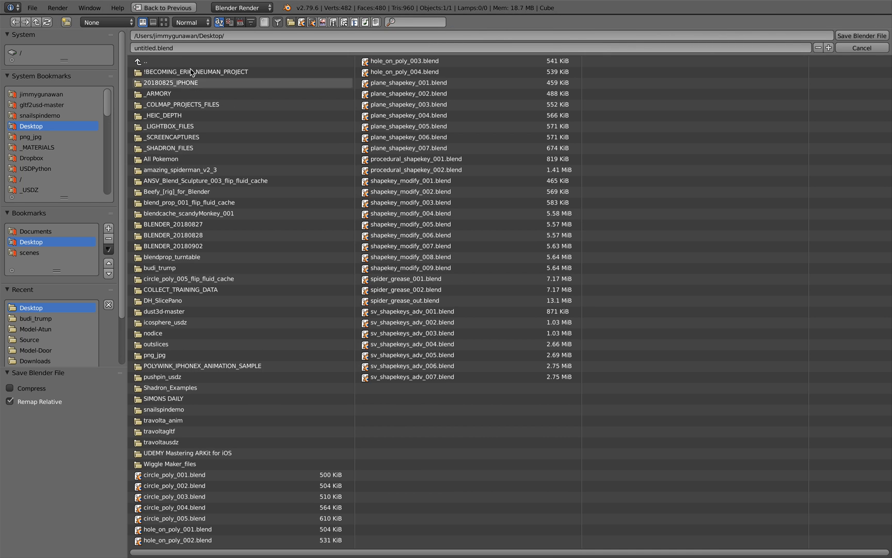
double_click(193, 49)
type("usdz_tenta")
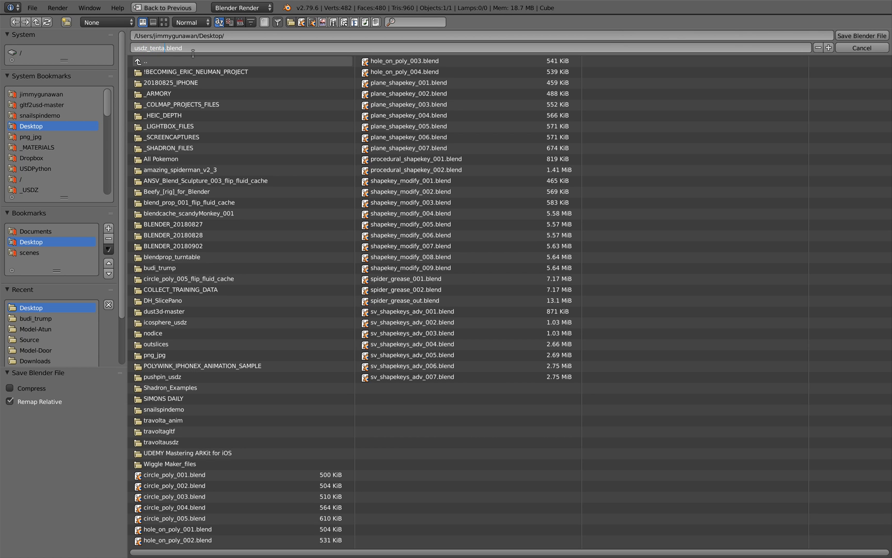
type("cle_")
key("Return")
left_click(853, 37)
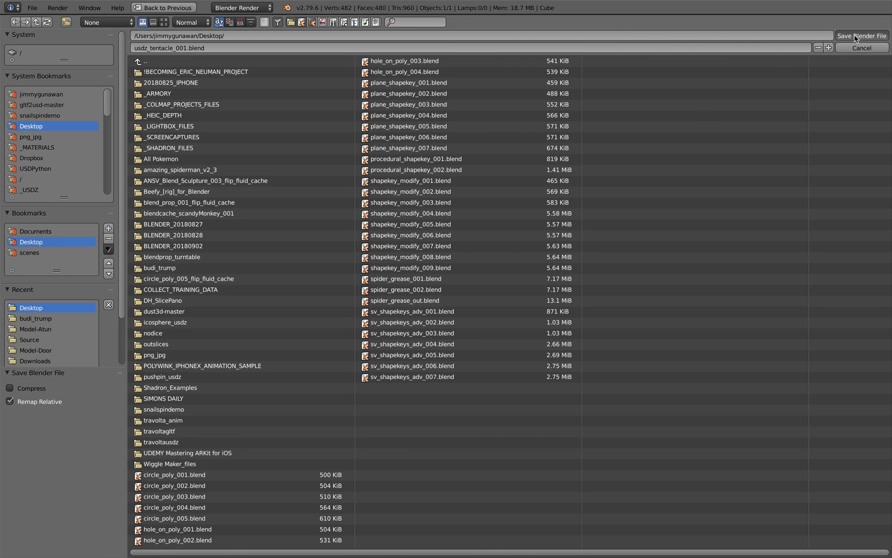
scroll(434, 260, "up", 3)
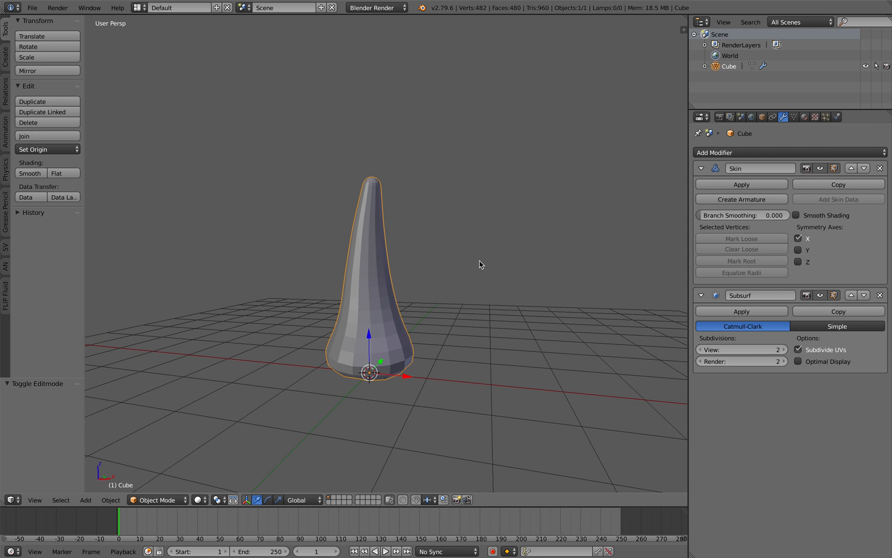
Save over the existing file and create an armature from the Skin modifier.
middle_click_drag(436, 272, 388, 248)
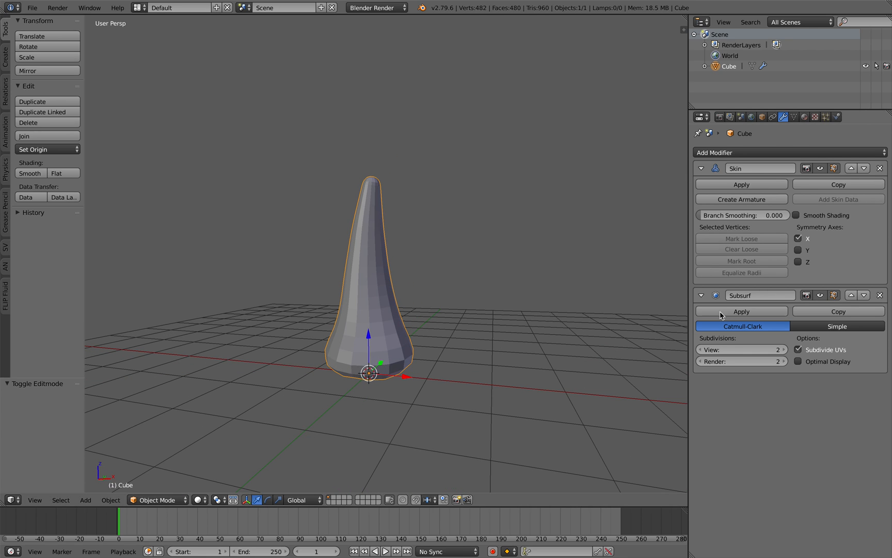
middle_click_drag(507, 323, 472, 328)
key("ctrl+s")
left_click(472, 328)
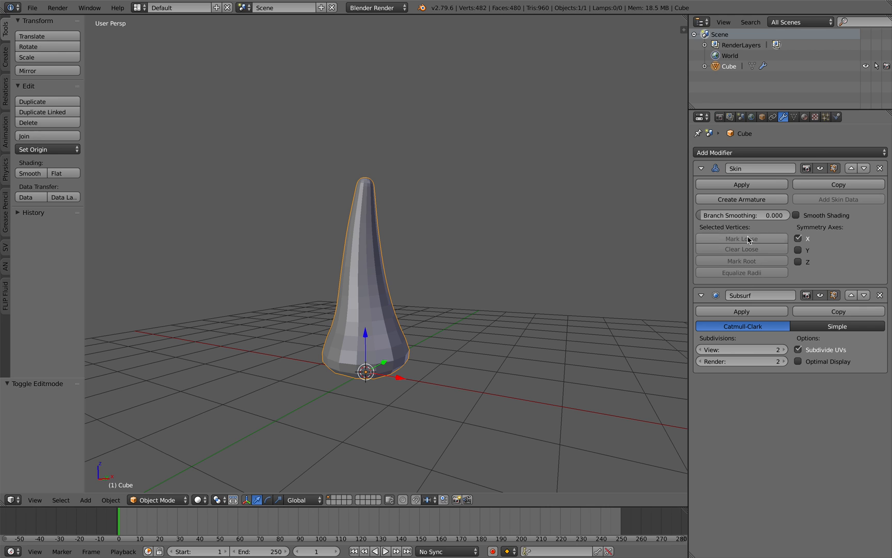
left_click(751, 201)
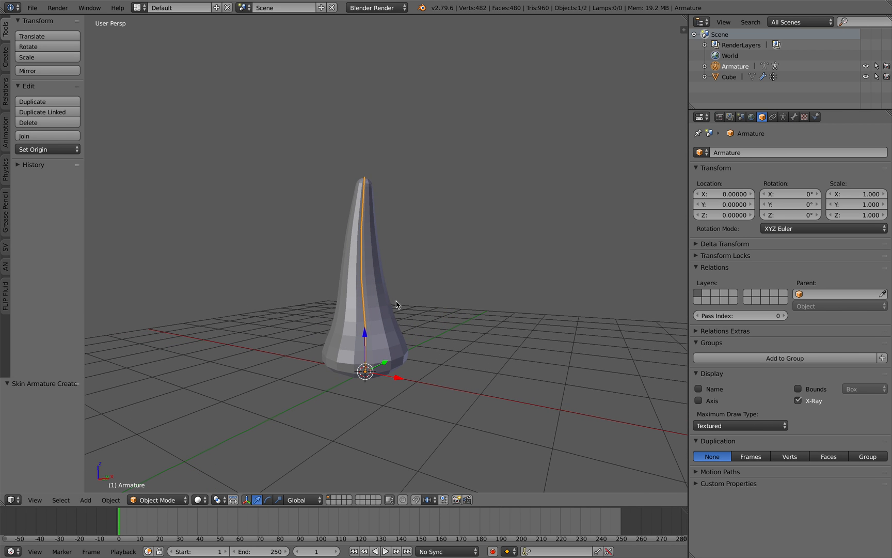
Select the tentacle mesh and apply its Skin and Subsurf modifiers, keeping the Armature modifier.
right_click(388, 306)
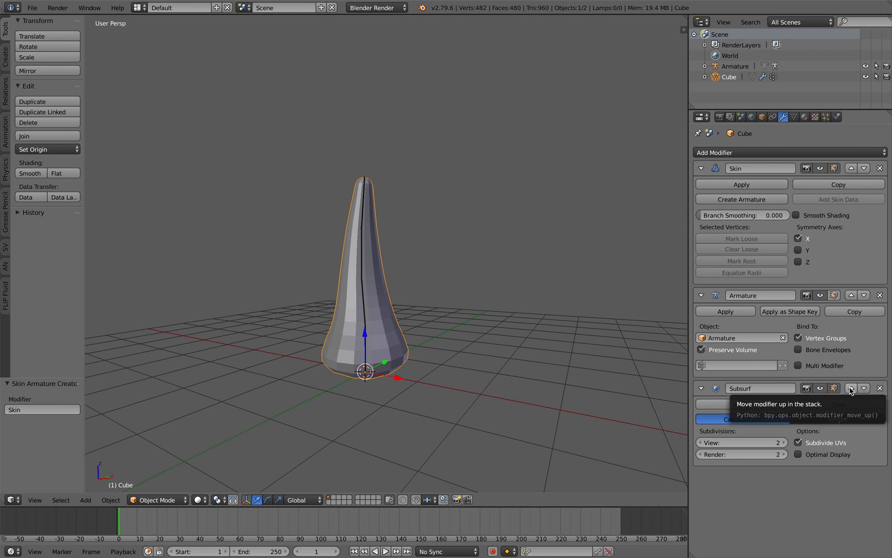
left_click(740, 184)
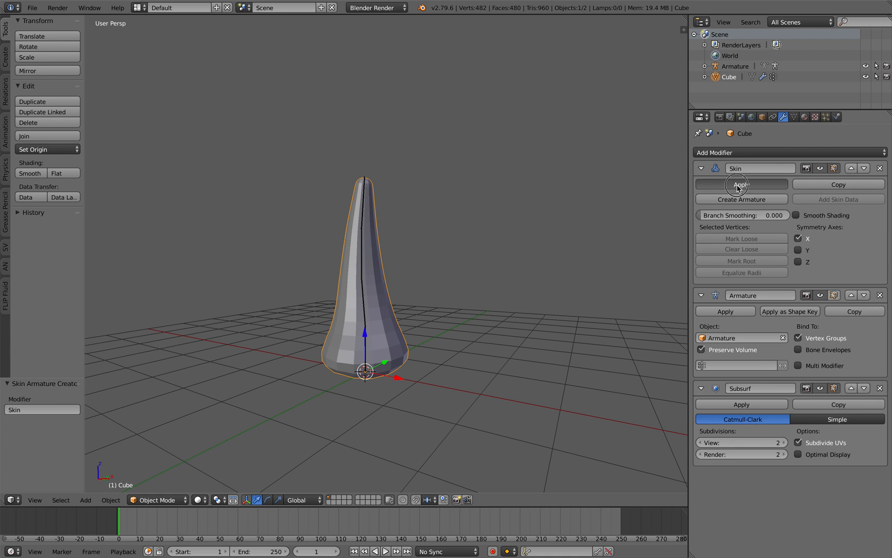
left_click(741, 278)
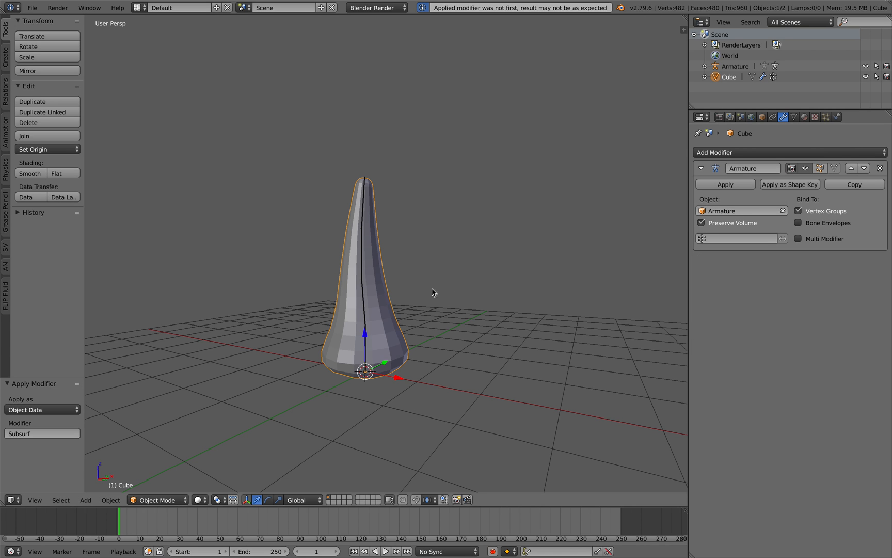
middle_click_drag(428, 335, 391, 324)
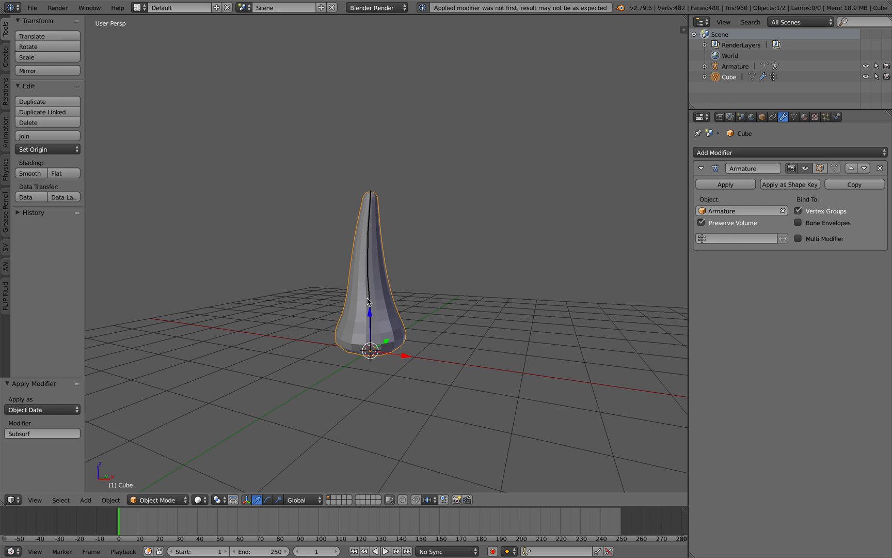
scroll(381, 306, "up", 1)
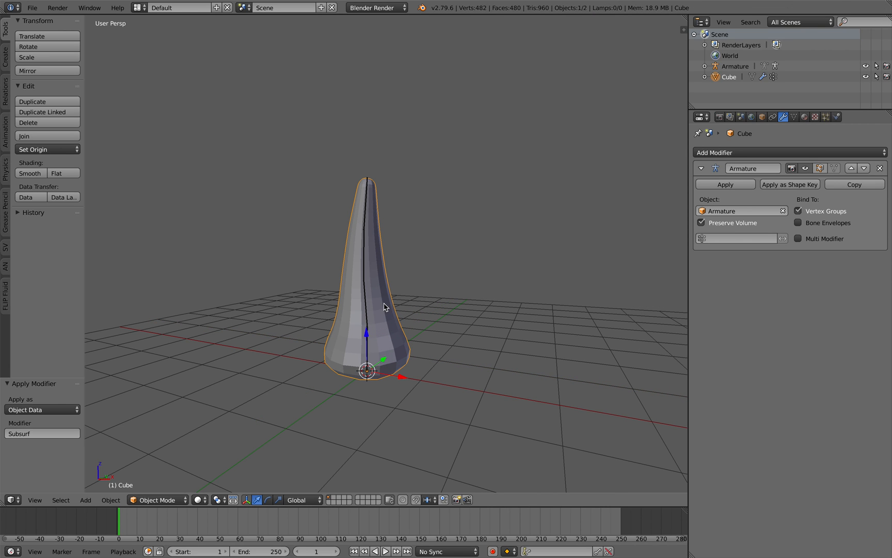
left_click(157, 499)
right_click_drag(335, 325, 360, 318)
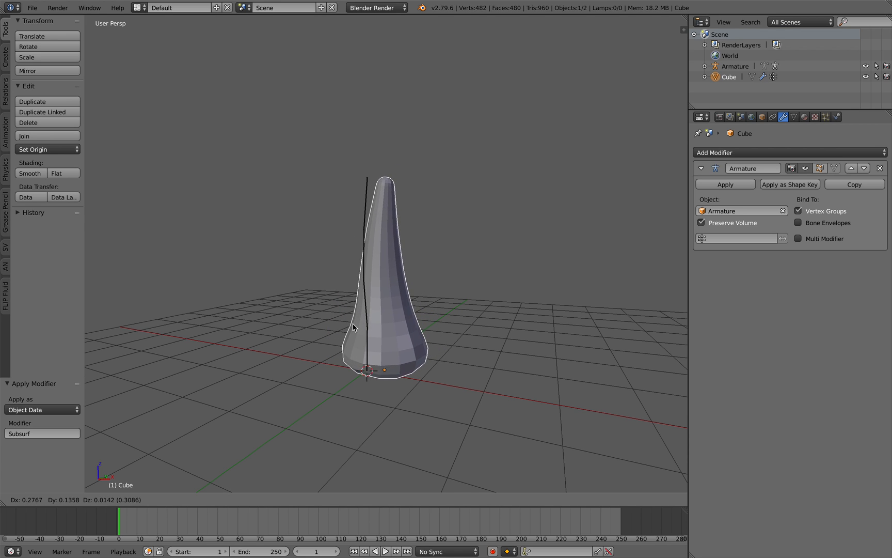
key("Escape")
Select the armature and switch it to Pose Mode.
right_click(372, 313)
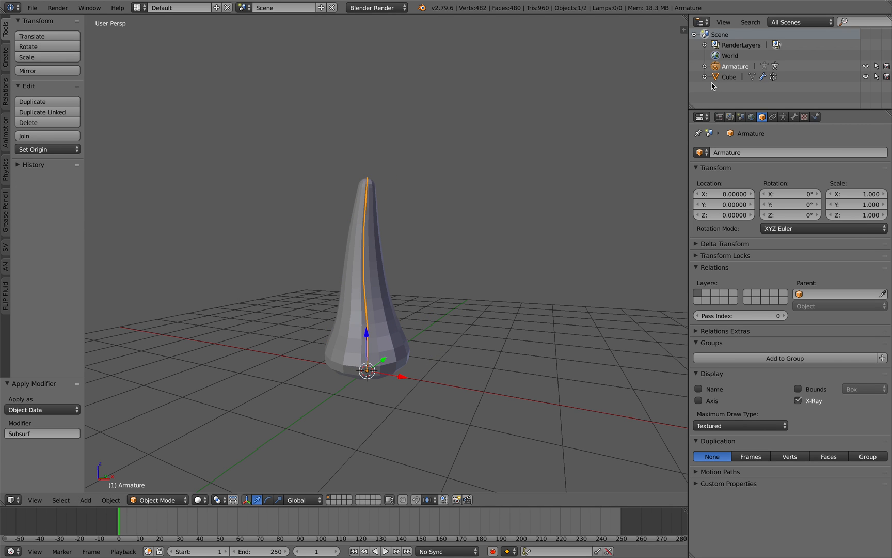
middle_click_drag(530, 268, 479, 295)
left_click(158, 499)
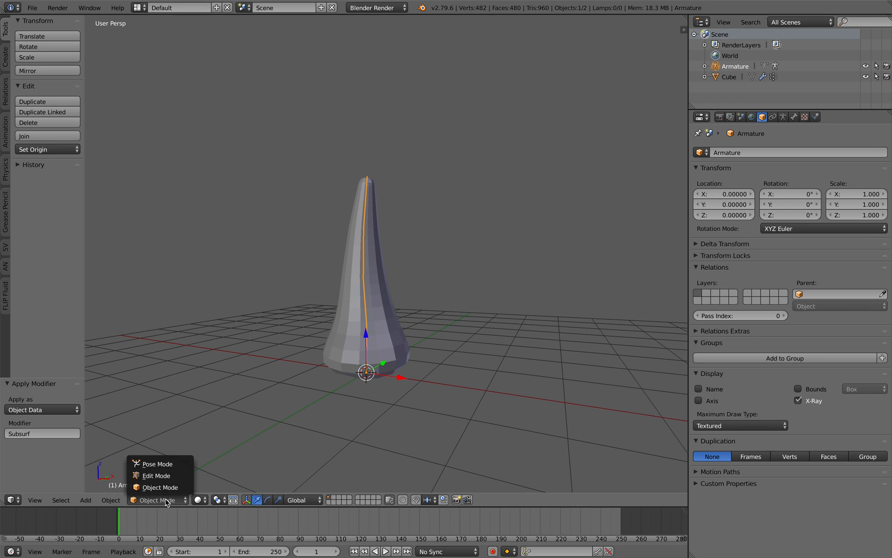
left_click(158, 463)
Try rotating the two upper bones freely in turn to test how the tentacle mesh deforms.
right_click(367, 275)
key("r")
key("r")
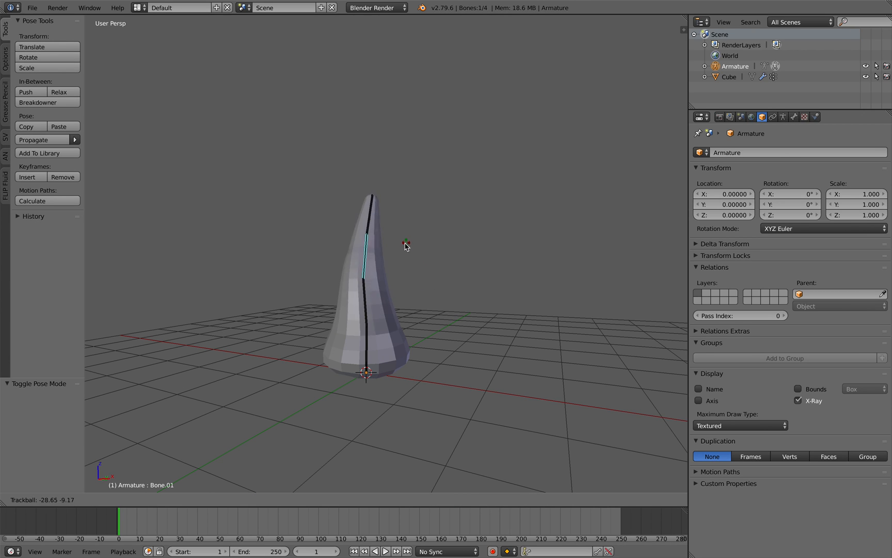
left_click(410, 254)
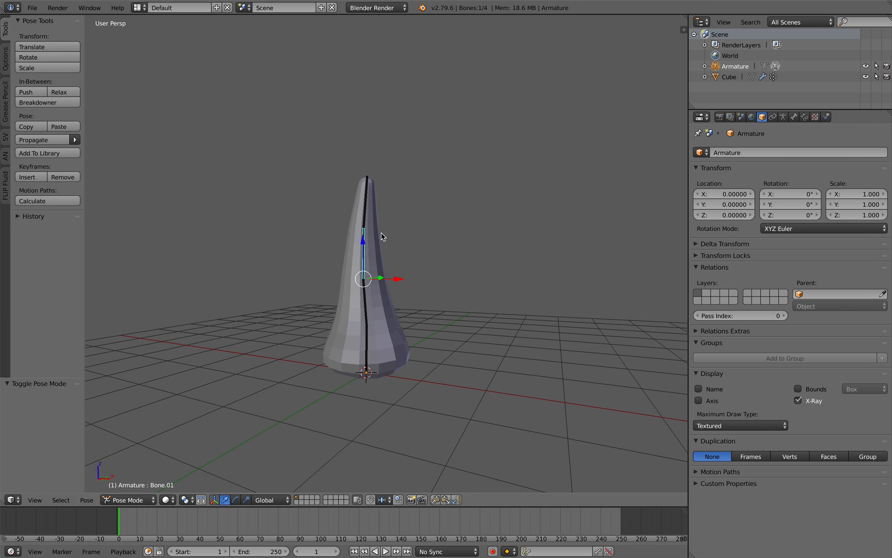
right_click(366, 220)
right_click(366, 218)
key("r")
key("r")
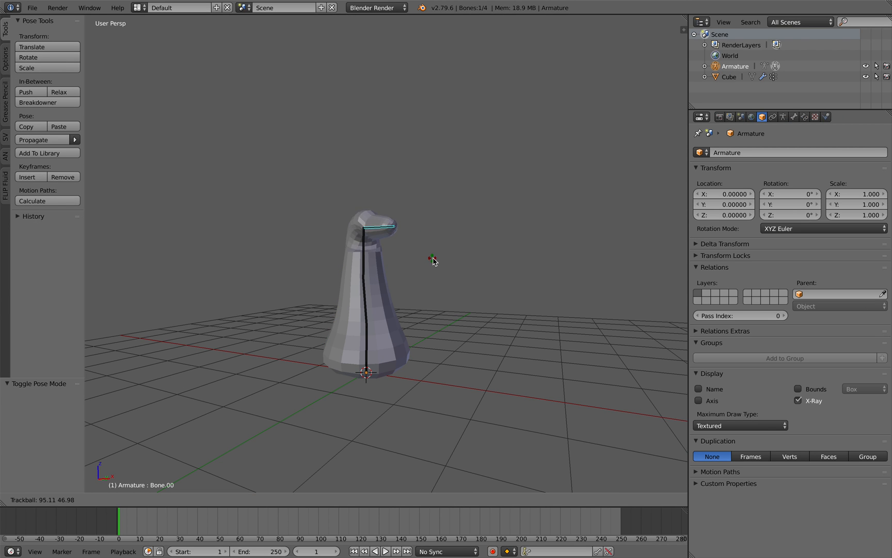
left_click(392, 223)
Remove the Armature modifier from the tentacle mesh and parent the mesh to the armature with automatic weights.
right_click(372, 253)
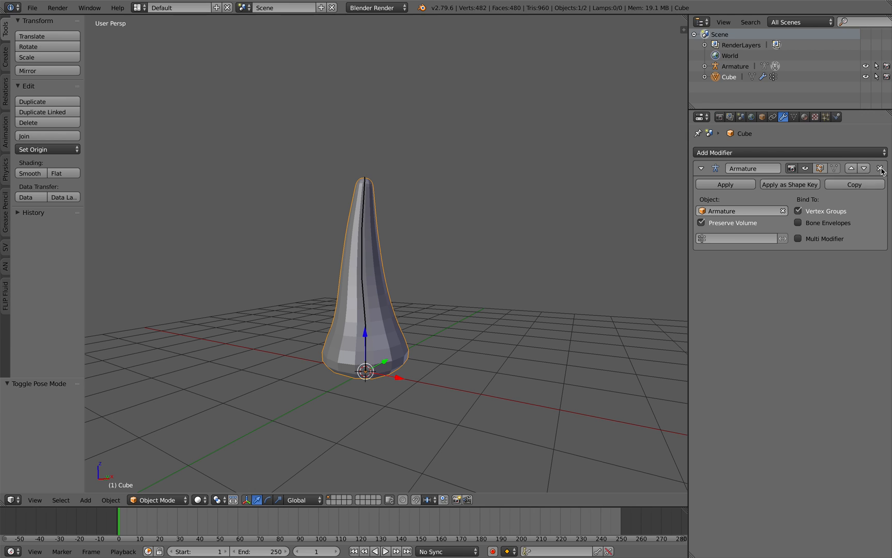
left_click(881, 168)
right_click(360, 267)
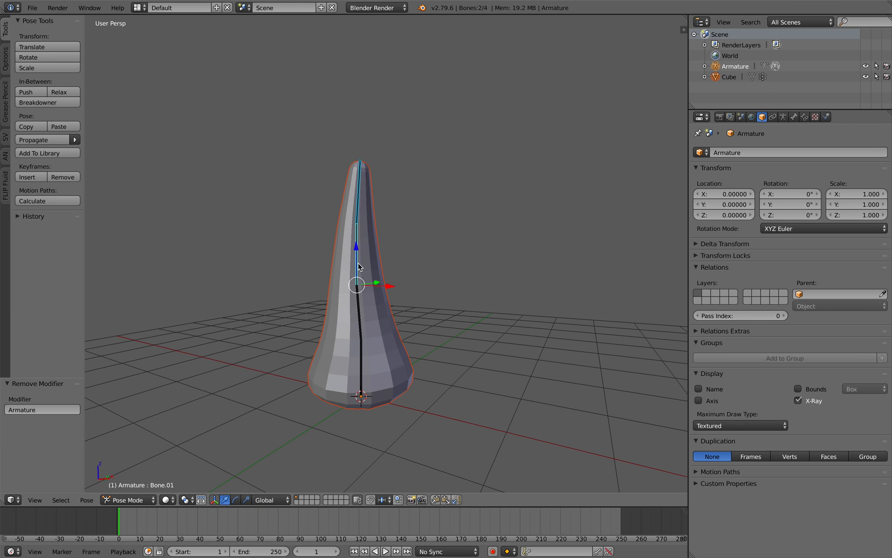
left_click(128, 499)
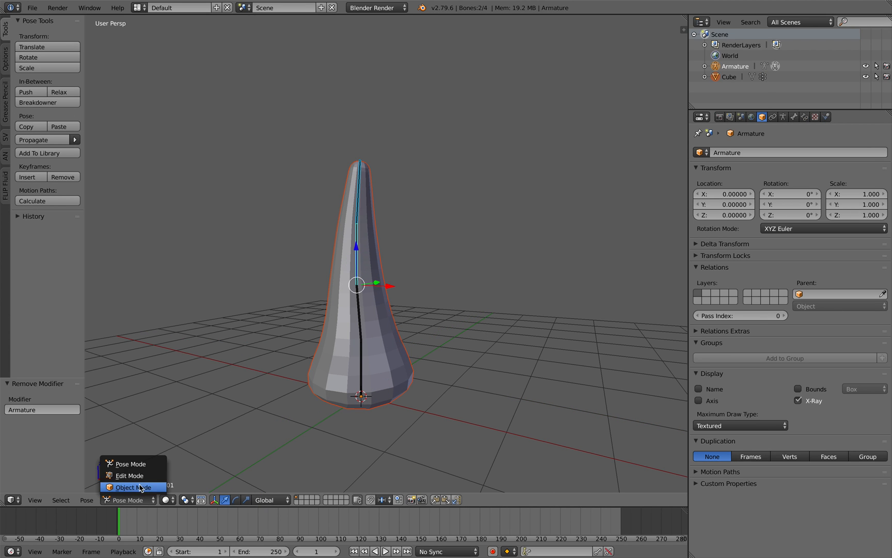
left_click(132, 473)
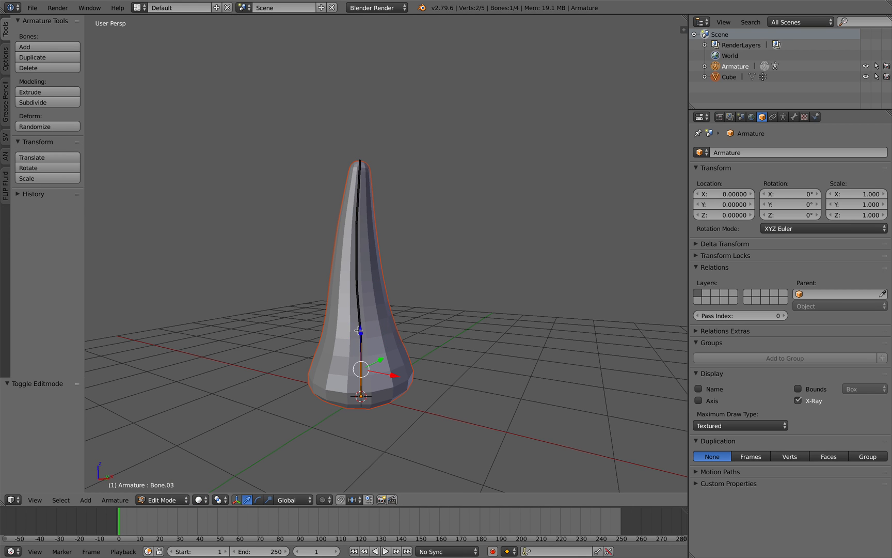
left_click(164, 499)
left_click(170, 489)
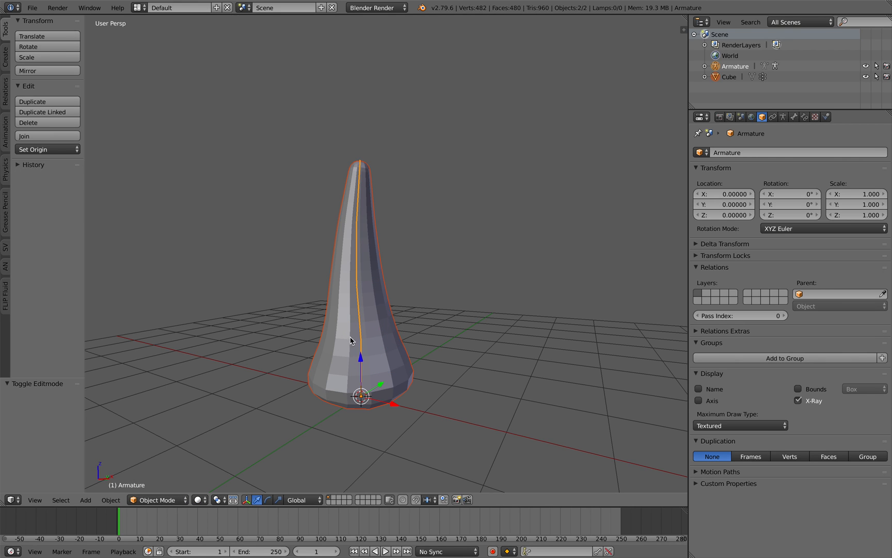
key("ctrl+p")
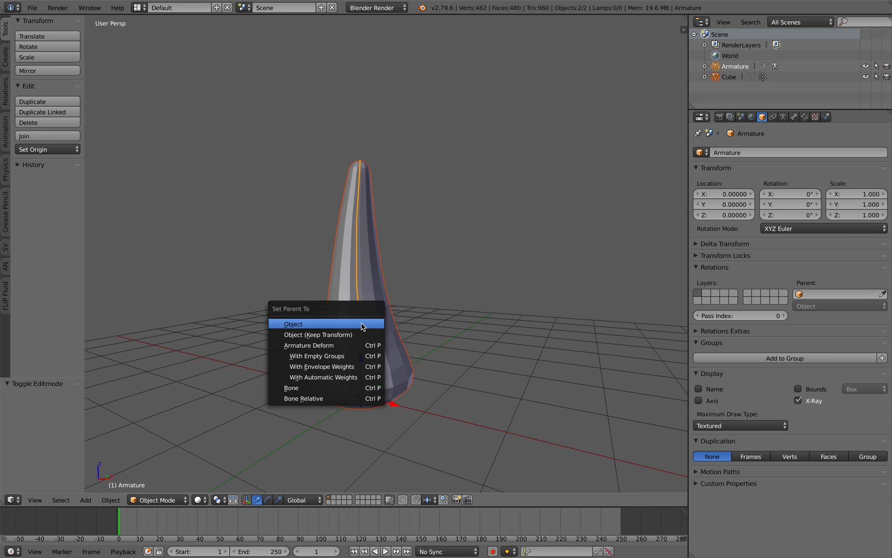
left_click(339, 375)
Save over the existing file and put the armature back in Pose Mode.
key("ctrl+s")
left_click(372, 333)
left_click(172, 499)
left_click(158, 464)
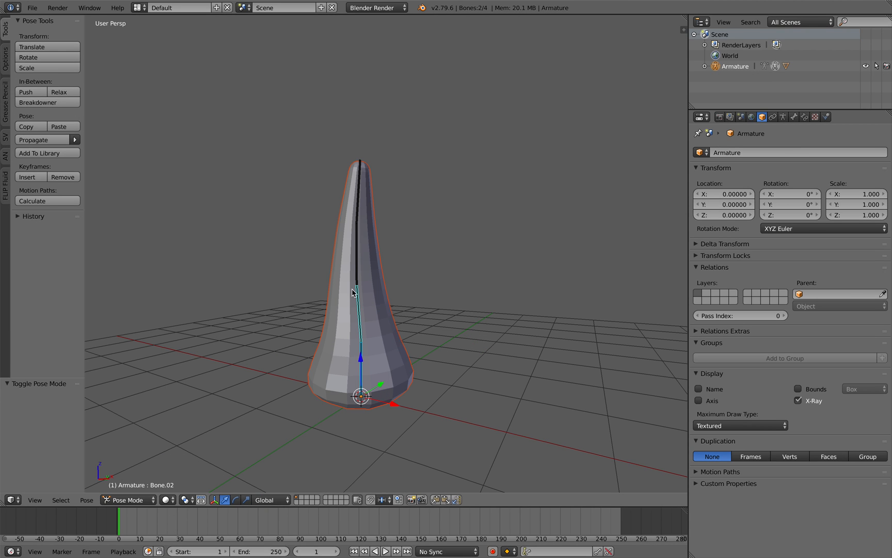
Try rotating Bone.01 and Bone.02 to test the mesh deformation with the automatic weights.
key("r")
key("r")
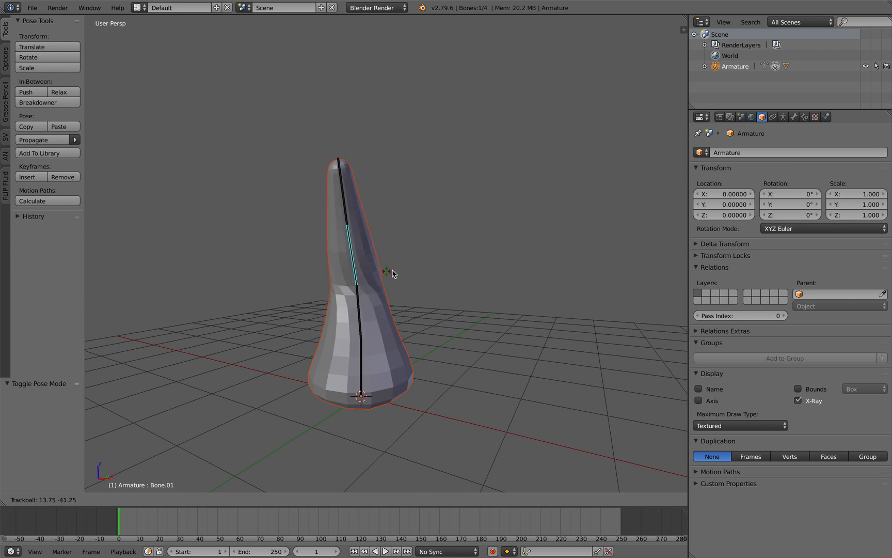
key("Escape")
right_click(363, 308)
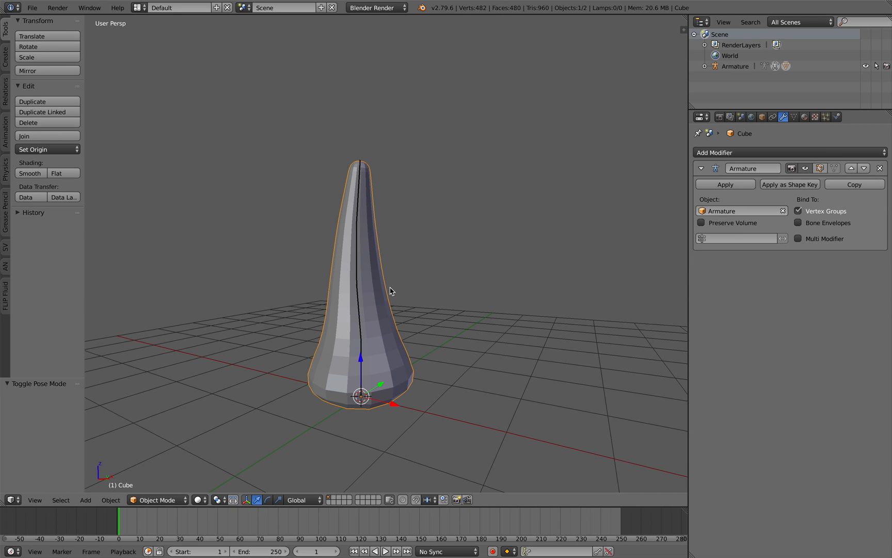
right_click(361, 306)
key("r")
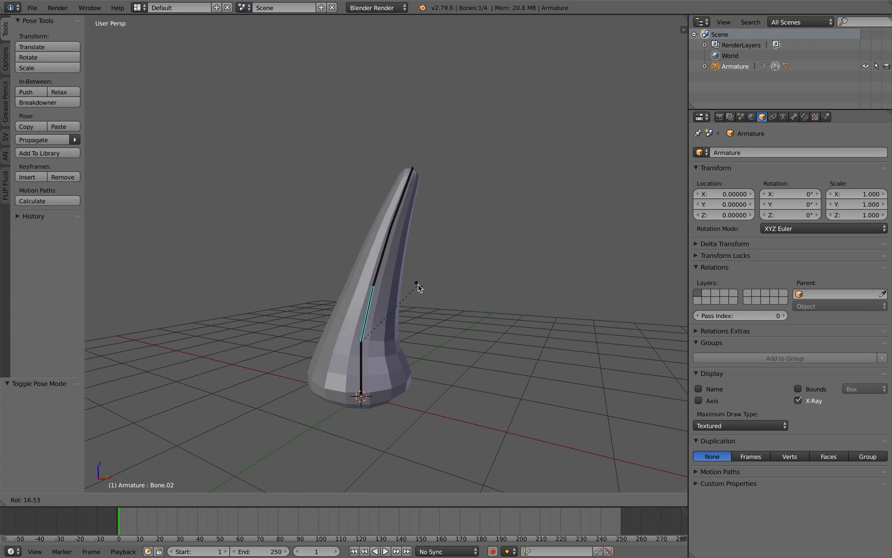
key("Escape")
middle_click_drag(421, 295, 403, 314)
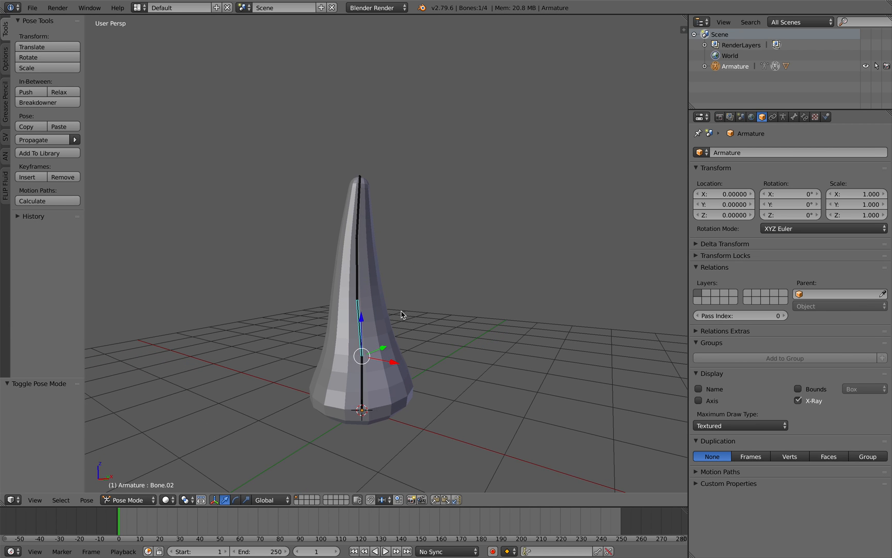
Show the transform properties and insert location, rotation and scale keyframes for all four bones at frame 1.
right_click(356, 290)
right_click(360, 226)
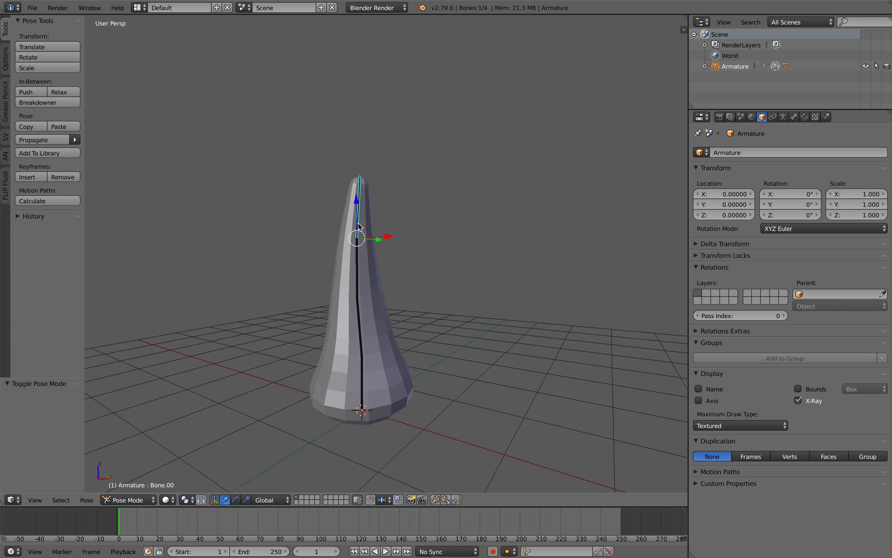
middle_click_drag(367, 367, 370, 367)
left_click(683, 28)
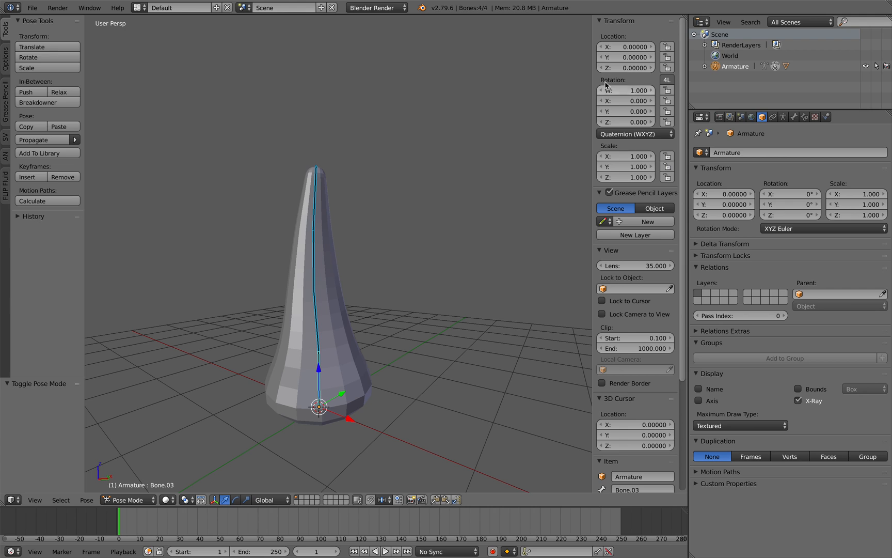
key("i")
key("i")
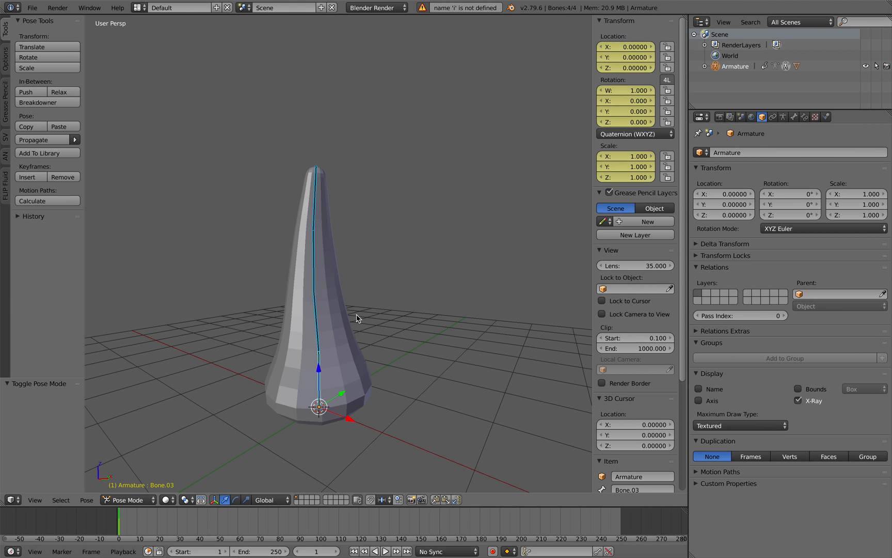
Go to frame 19 and rotate the tip bone by about 16.5° to bend the tentacle sideways.
left_click(157, 516)
right_click(315, 214)
key("r")
left_click(375, 222)
Bend the tentacle further at frame 19 by rotating Bone.01 about 22° and Bone.02 about 11.5°.
right_click(339, 245)
right_click(318, 248)
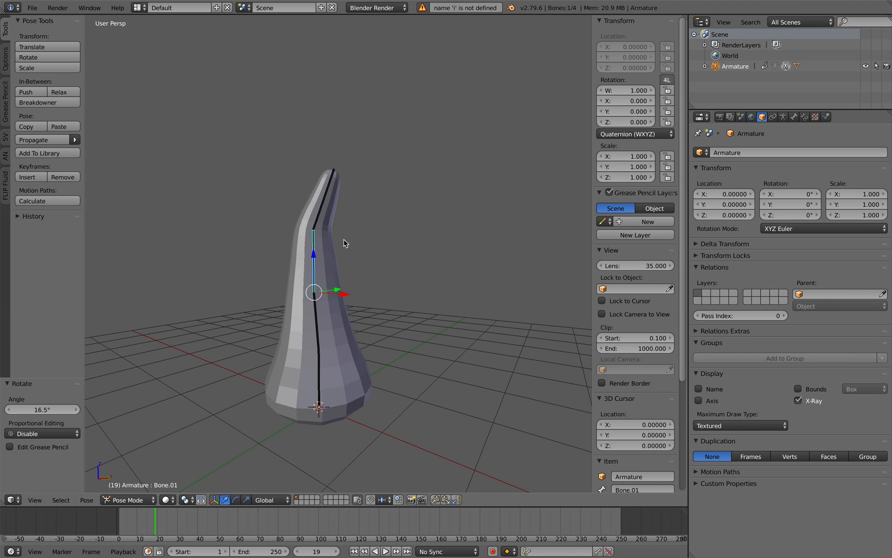
key("r")
left_click(390, 251)
right_click(321, 305)
right_click(321, 315)
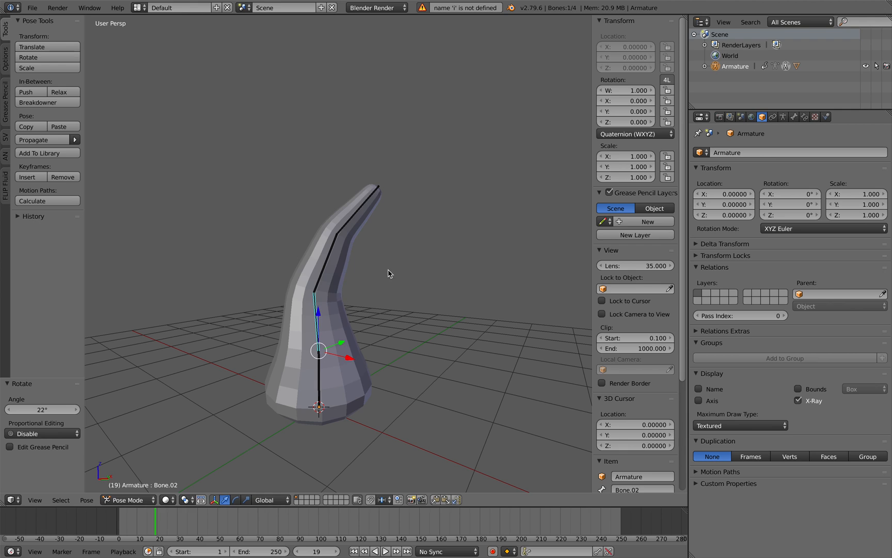
key("r")
left_click(408, 282)
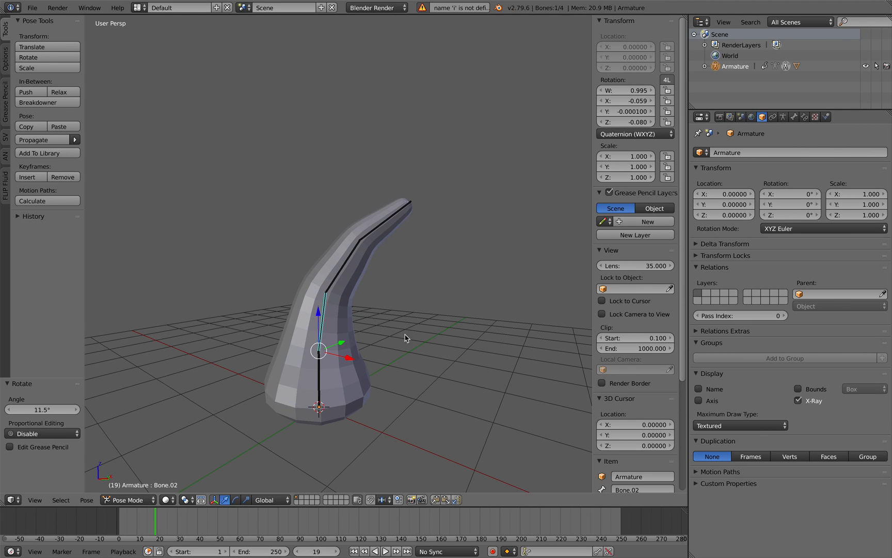
Insert location, rotation and scale keyframes for all bones at frame 19 and preview the bending motion.
key("a")
key("i")
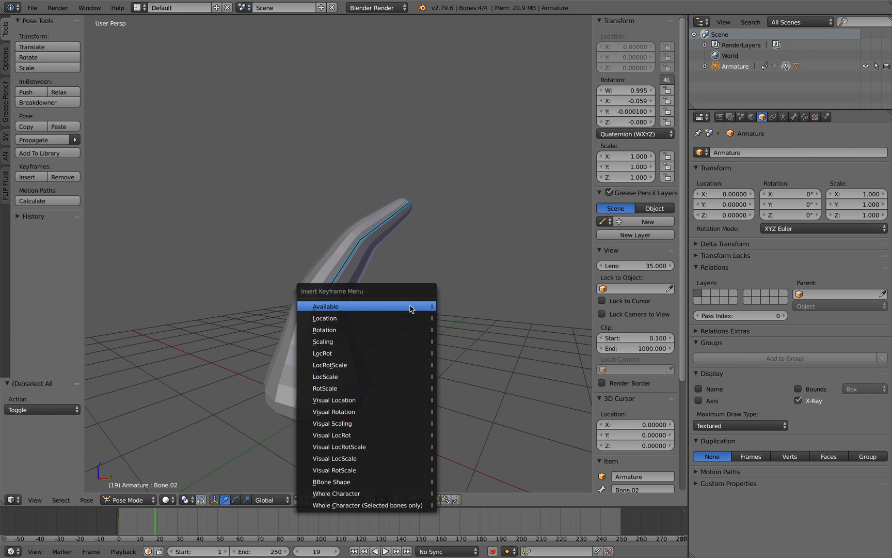
left_click(388, 370)
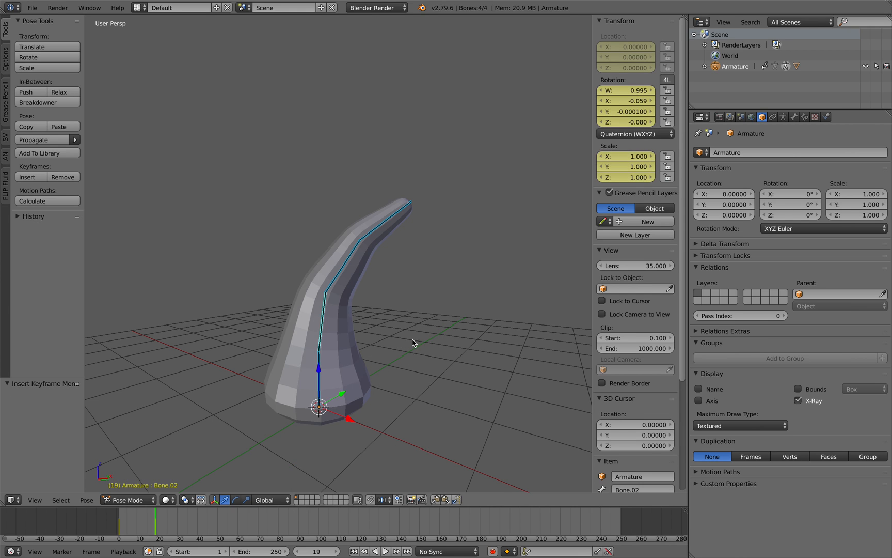
left_click(134, 519)
key("alt+a")
key("alt+a")
Bend the tentacle the opposite way at frame 38 by rotating Bone.02 about -27.7°.
right_click(319, 355)
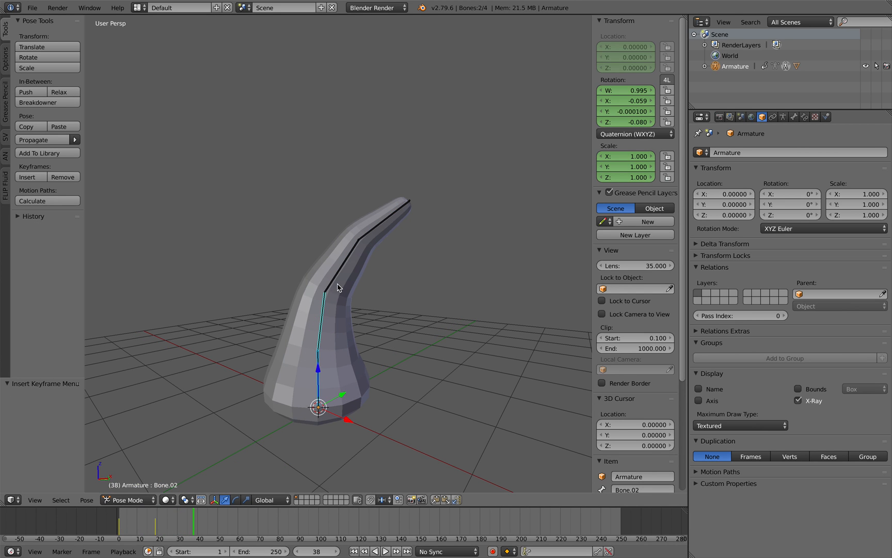
right_click(319, 338)
key("r")
right_click(311, 283)
key("r")
left_click(298, 274)
Continue the opposite bend at frame 38 by rotating Bone.01 and rotating the tip bone about -44.4°.
right_click(299, 278)
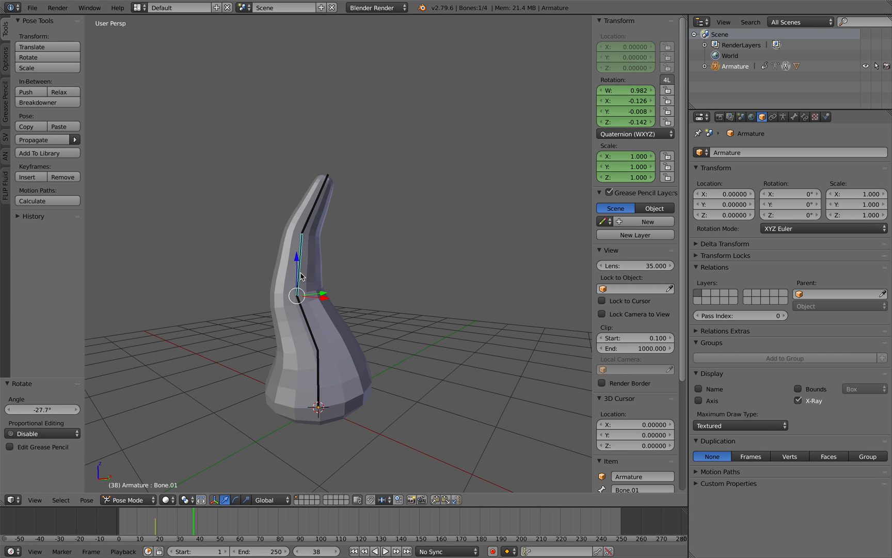
key("r")
left_click(287, 240)
right_click(256, 227)
key("r")
left_click(264, 209)
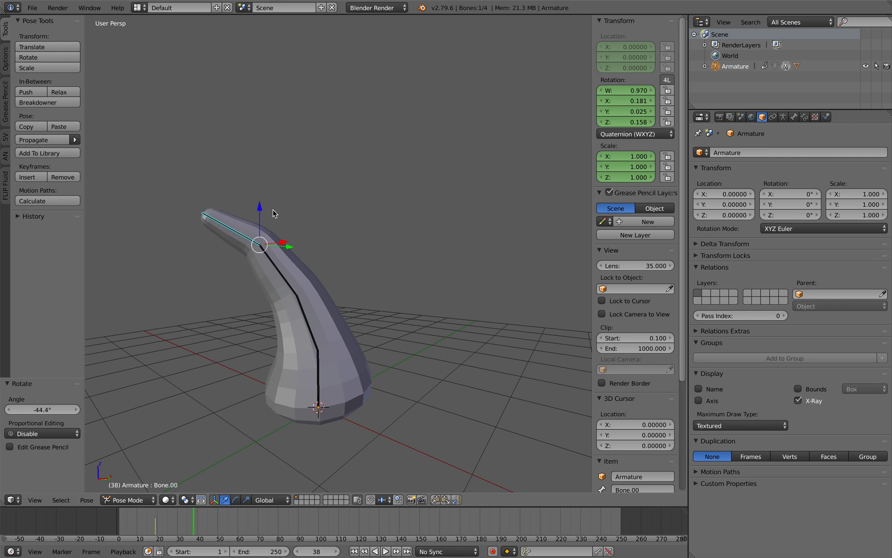
Insert location, rotation and scale keyframes for all bones at frame 38 and scrub back to frame 1 to check the motion.
key("a")
key("i")
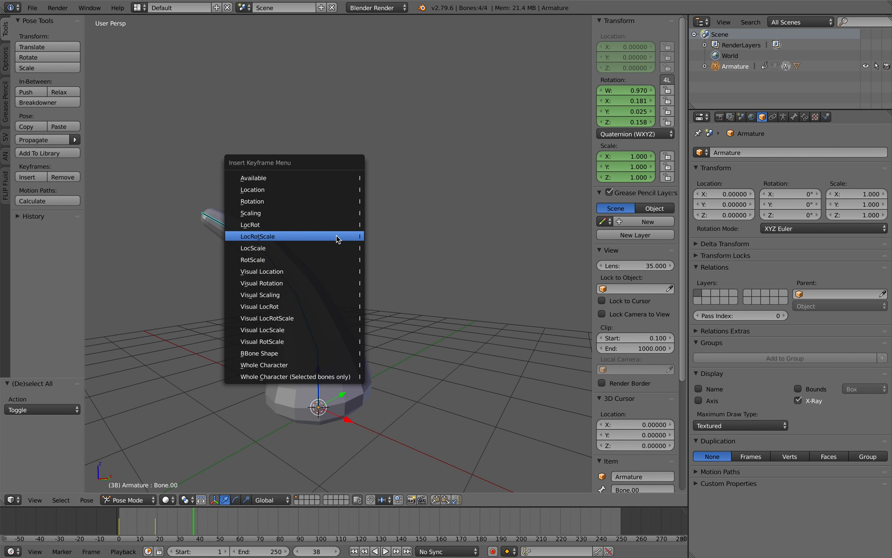
left_click(336, 236)
key("alt+a")
left_click(118, 512)
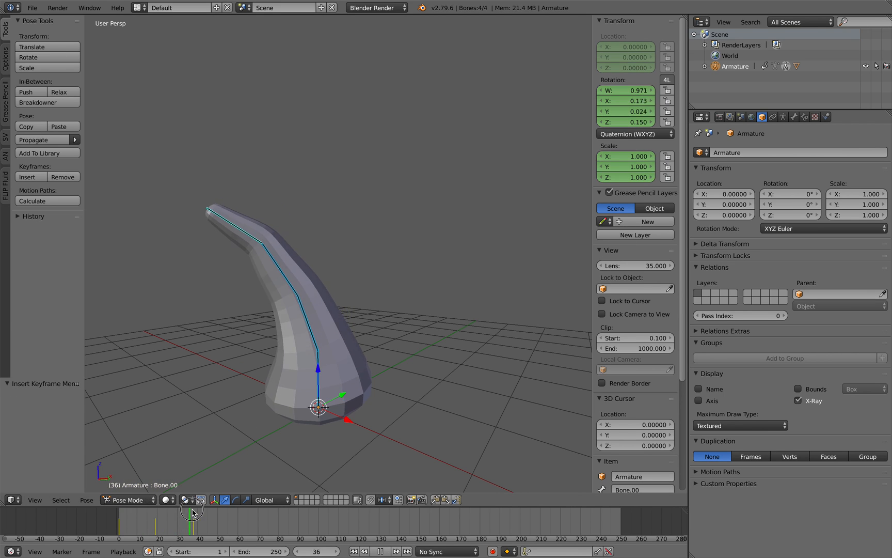
left_click(117, 531)
left_click(112, 530)
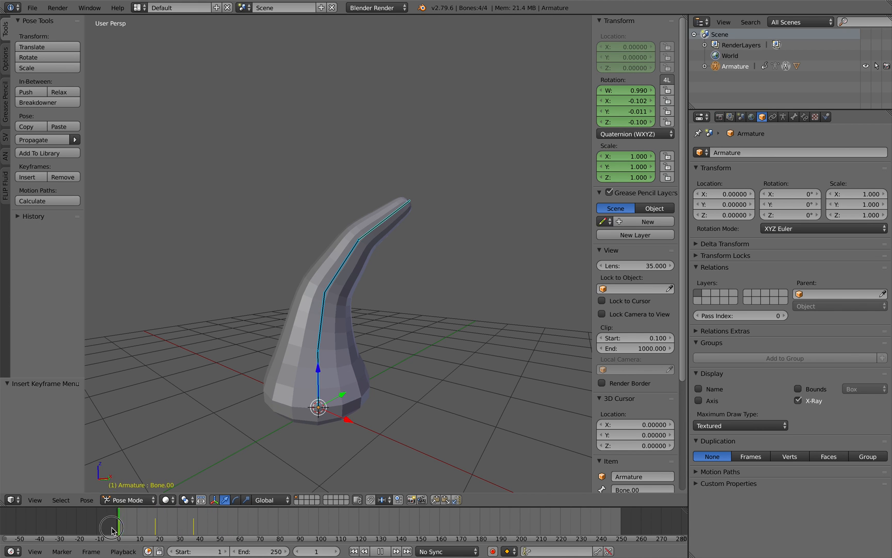
left_click(126, 523)
Go to frame 58 and swing the tentacle back by rotating Bone.02, Bone.01 by about 26.1° and the tip bone.
left_click_drag(155, 524, 205, 524)
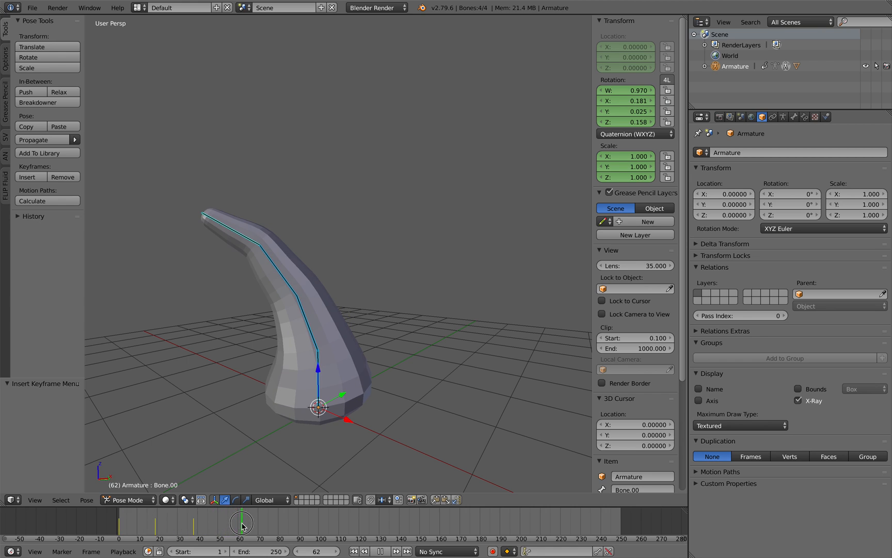
right_click(317, 341)
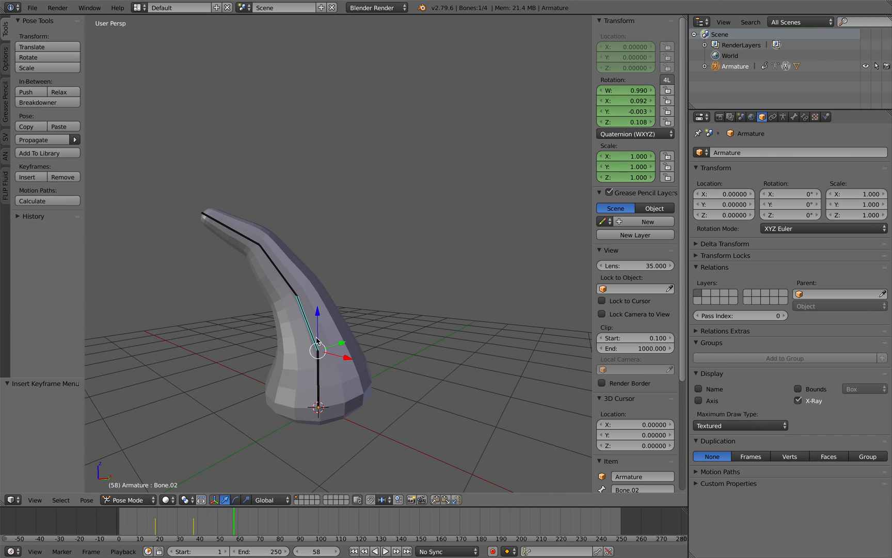
key("r")
left_click(413, 340)
key("r")
left_click(390, 270)
key("r")
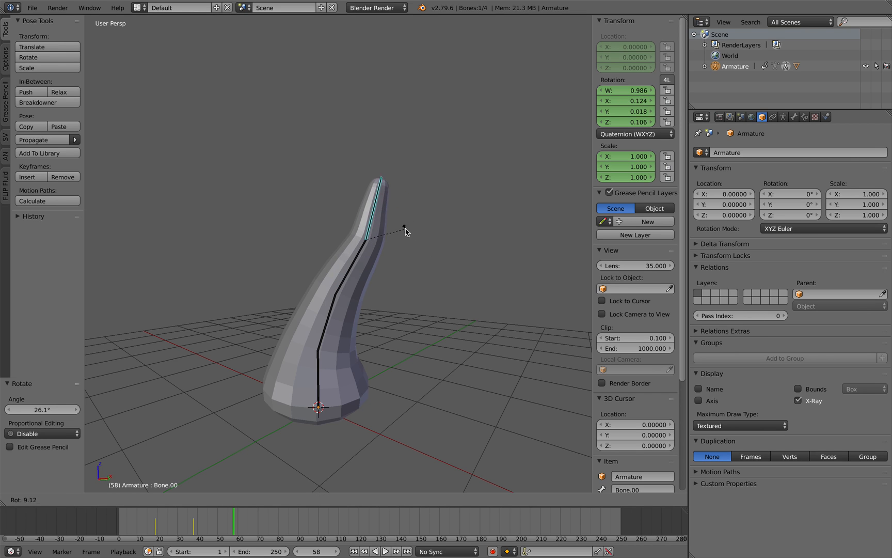
left_click(399, 231)
Insert location, rotation and scale keyframes for all bones at frame 58.
key("a")
key("a")
key("i")
left_click(408, 236)
Go to frame 71 and bend the tentacle further by rotating the tip bone, Bone.01 by about 19.3° and Bone.02.
left_click_drag(151, 510, 261, 522)
right_click(366, 236)
right_click(366, 236)
key("r")
left_click(421, 247)
right_click(360, 253)
right_click(379, 256)
key("r")
left_click(408, 276)
right_click(333, 302)
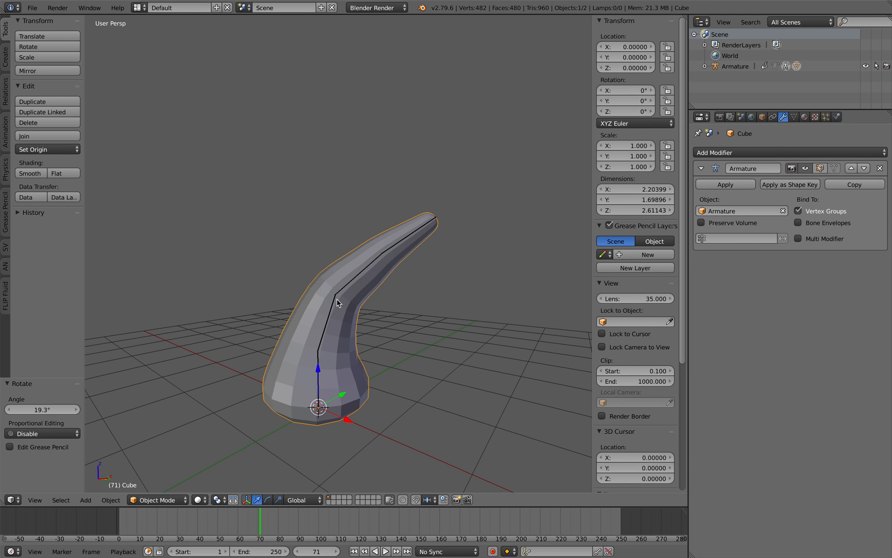
right_click(333, 304)
Insert location, rotation and scale keyframes for all bones at frame 71.
key("a")
key("a")
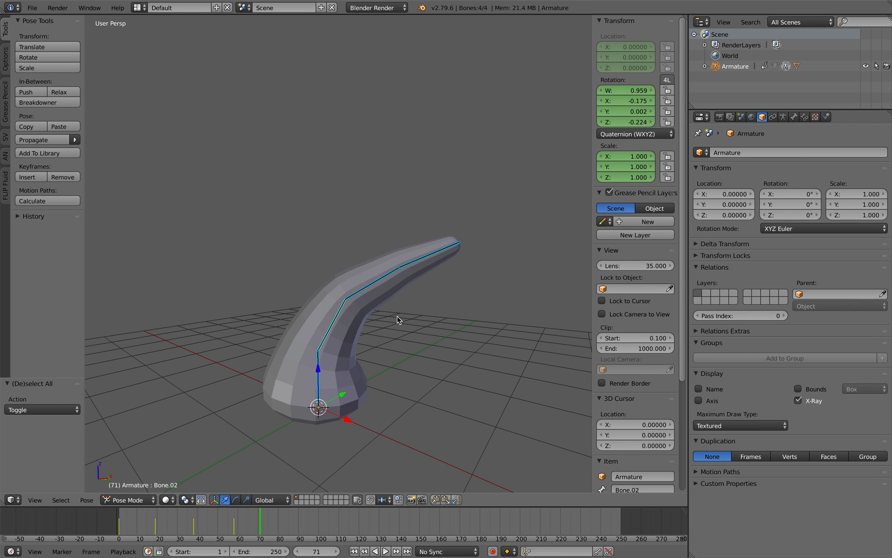
key("i")
left_click(399, 316)
Set the animation's end frame to 90 and scrub through the keyed motion.
left_click_drag(154, 531, 290, 531)
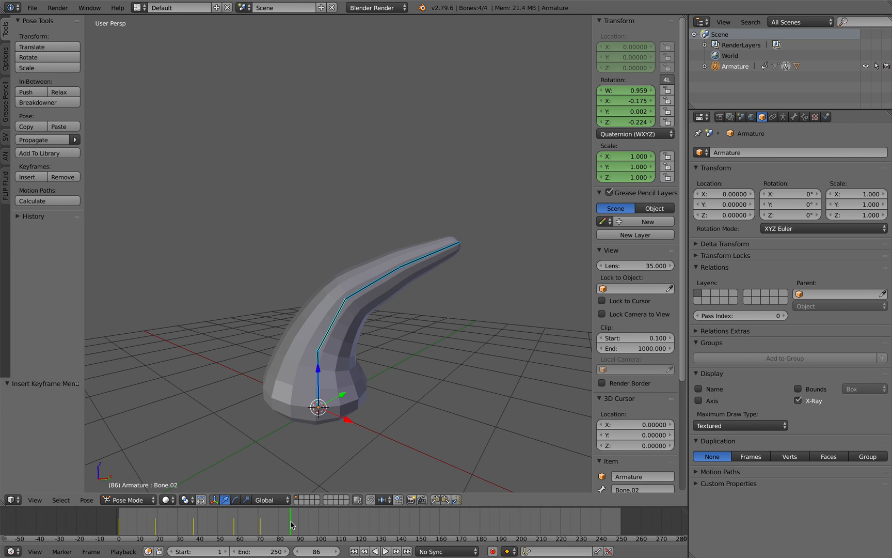
left_click(271, 549)
type("90")
key("Return")
left_click(119, 516)
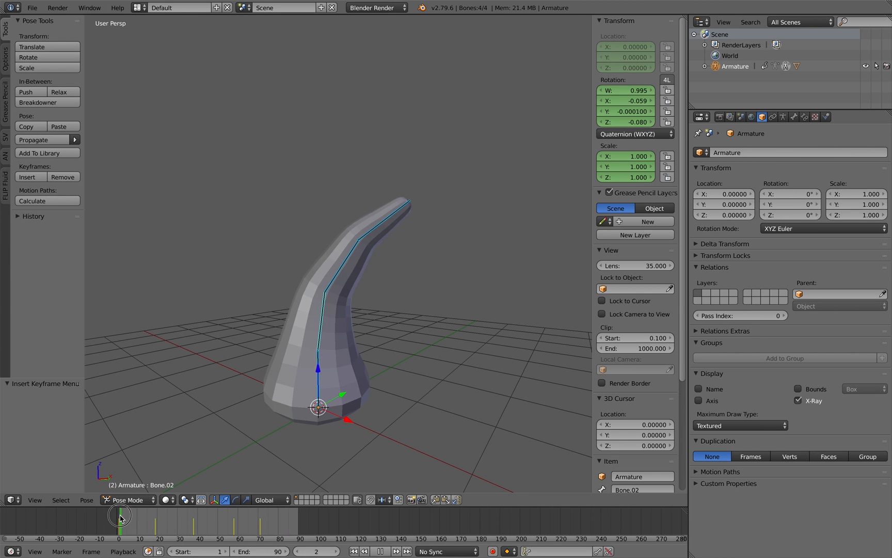
left_click_drag(120, 515, 240, 517)
Split off a second timeline area and save over usdz_tentacle_001.blend.
key("ctrl+s")
left_click(303, 508)
left_click_drag(624, 509, 642, 423)
key("ctrl+s")
left_click(683, 493)
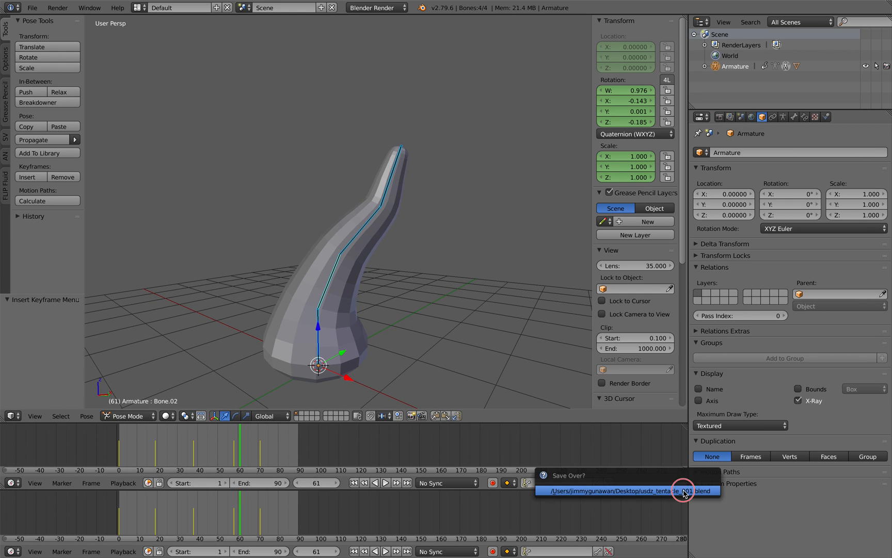
Turn the upper timeline area into a Dope Sheet and enlarge it to show the bone keyframes.
left_click(14, 483)
left_click(100, 447)
scroll(335, 455, "down", 5)
scroll(335, 444, "right", 4, "ctrl")
left_click_drag(319, 422, 316, 399)
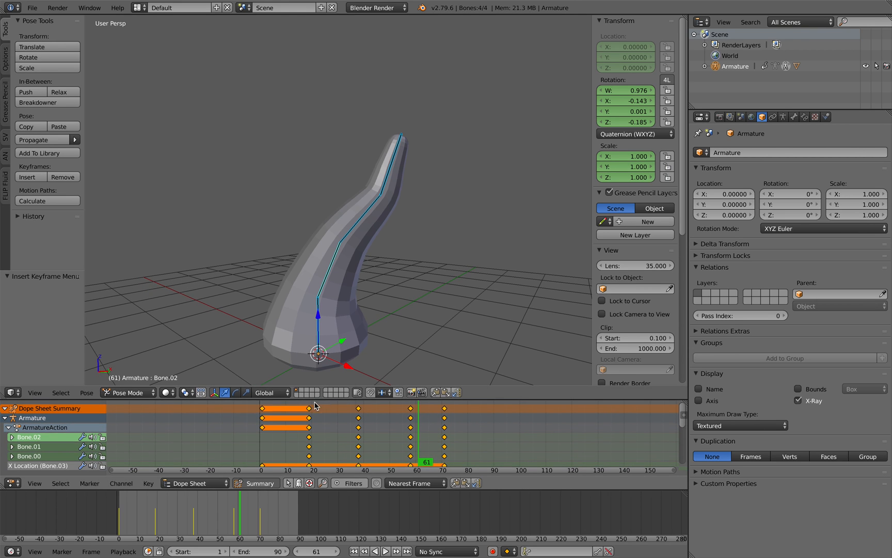
Delete the keyframes at frame 1 and scrub the animation to check the change.
left_click(262, 408)
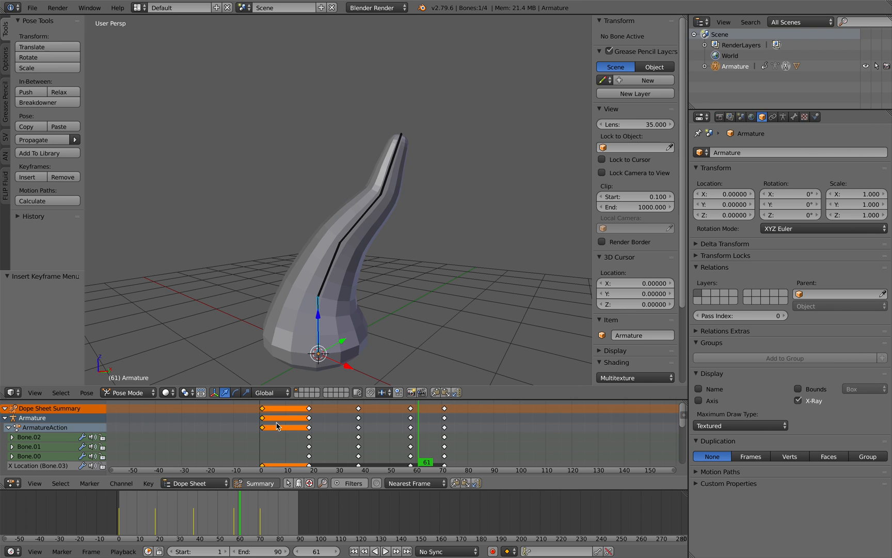
key("alt+a")
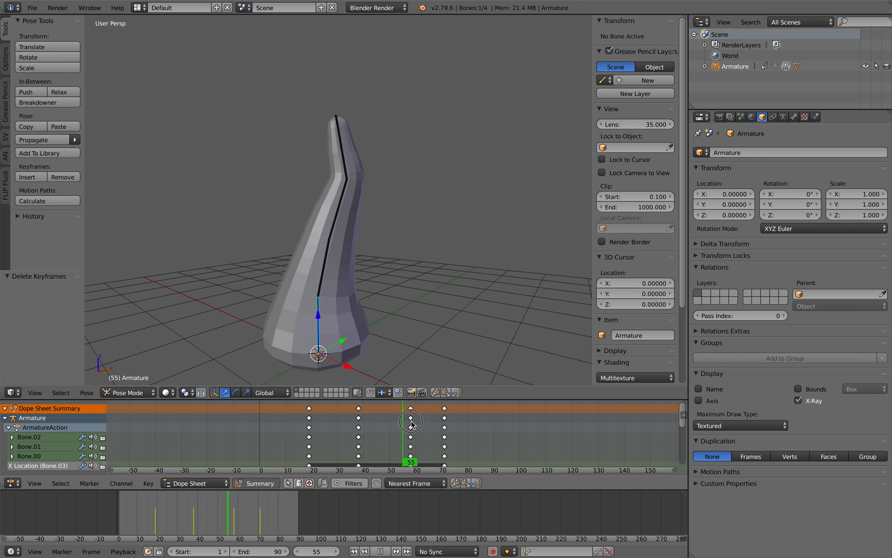
key("Escape")
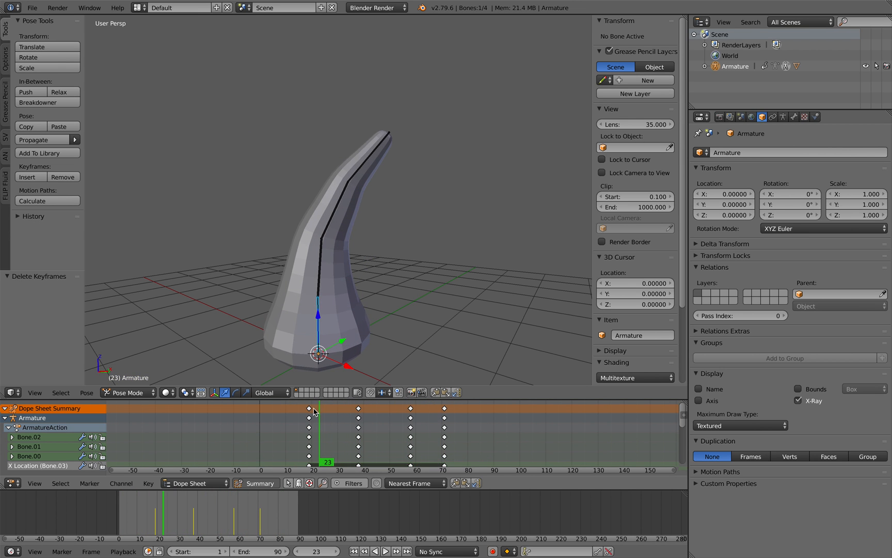
Move the frame 19 keyframes to about frame 3 and the frame 38 keyframes to about frame 23.
left_click_drag(314, 413, 272, 413)
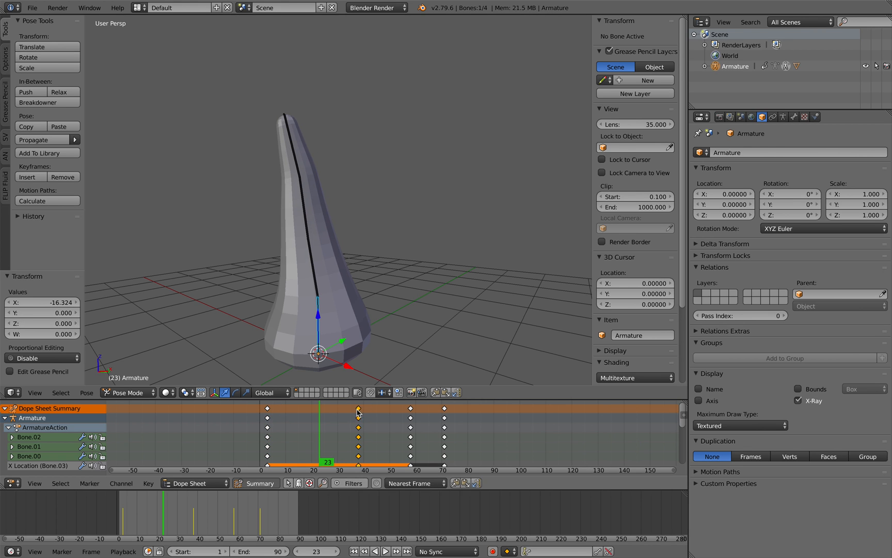
key("g")
left_click(317, 414)
Duplicate the first keyframes to about frame 79 and move the frame 58 and 71 keyframes to about frames 39 and 58.
right_click(269, 409)
key("shift+d")
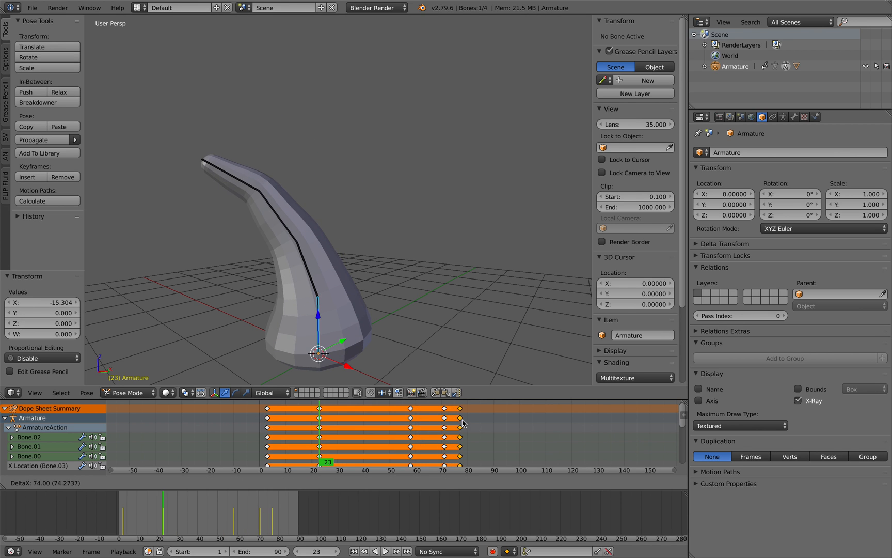
left_click(467, 422)
left_click_drag(409, 413, 360, 413)
left_click_drag(438, 411, 394, 413)
Play back the retimed animation and shorten the frame range to end at frame 80.
key("alt+a")
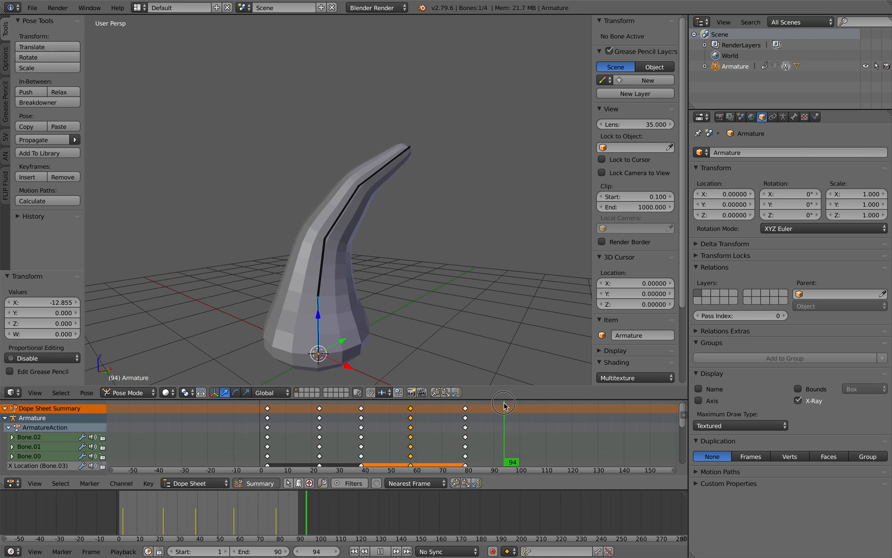
key("alt+a")
left_click(295, 504)
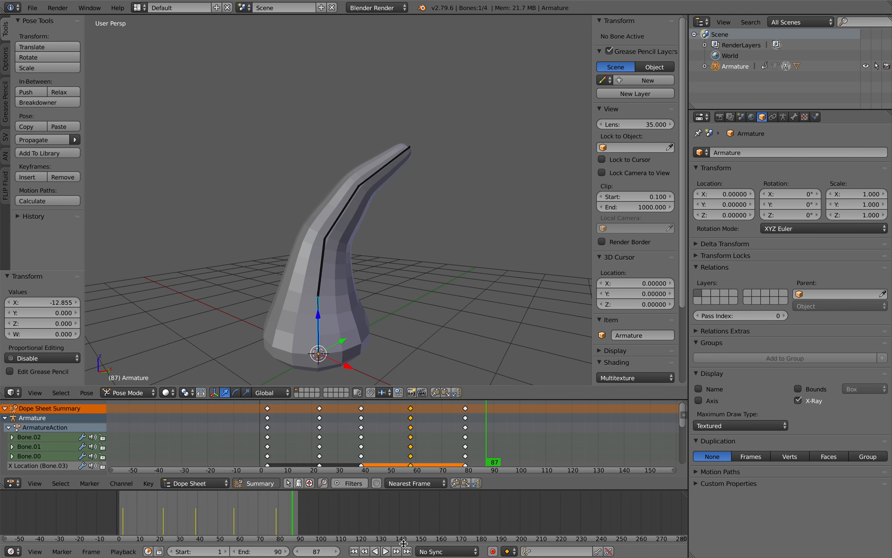
left_click(385, 551)
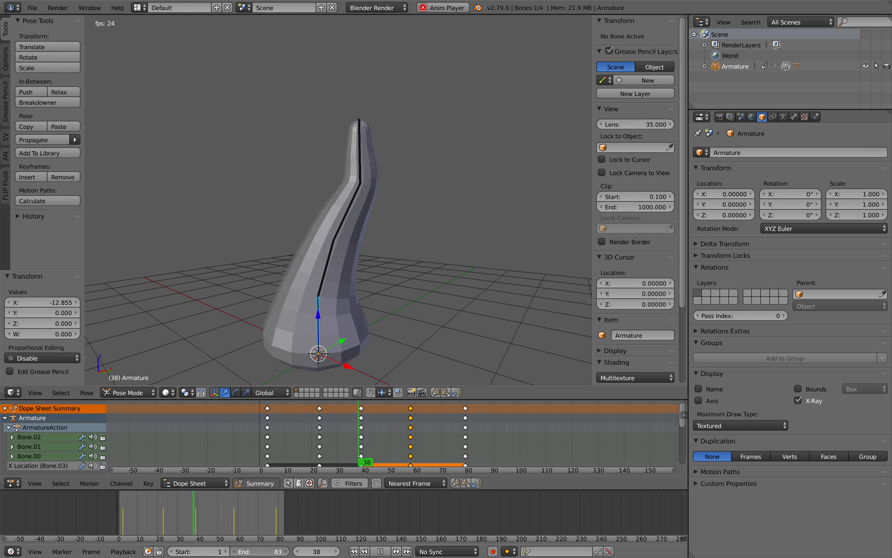
left_click_drag(247, 552, 233, 552)
left_click(233, 551)
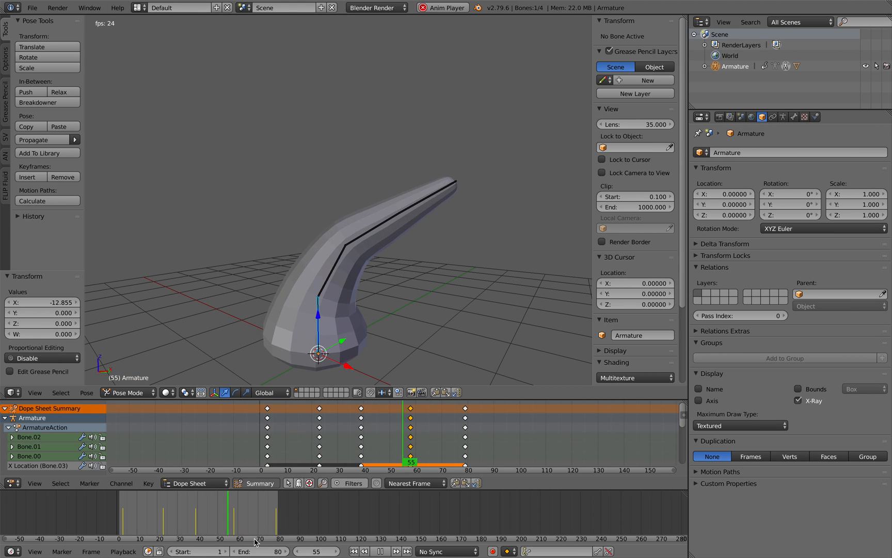
middle_click_drag(320, 330, 344, 331)
key("Escape")
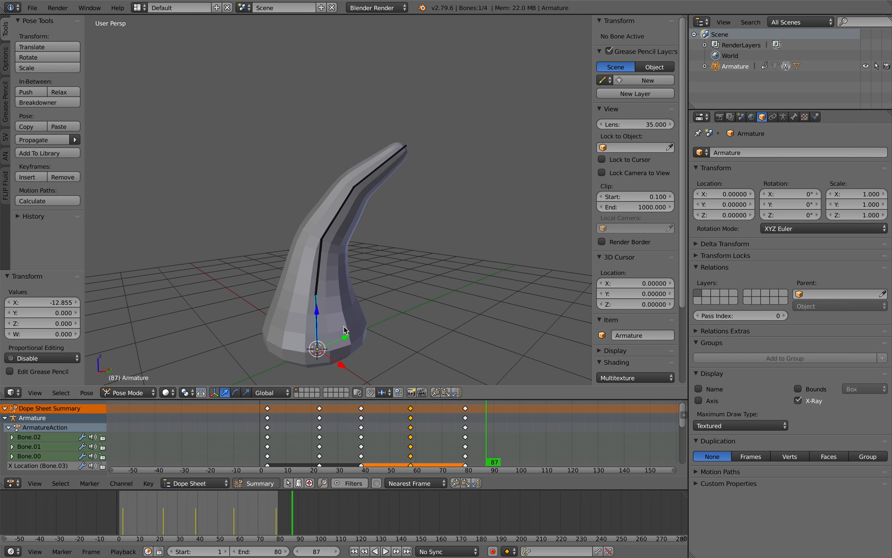
Leave Pose Mode for Object Mode, select the tentacle mesh and open it in Edit Mode.
scroll(261, 358, "up", 1)
left_click(128, 393)
left_click(129, 383)
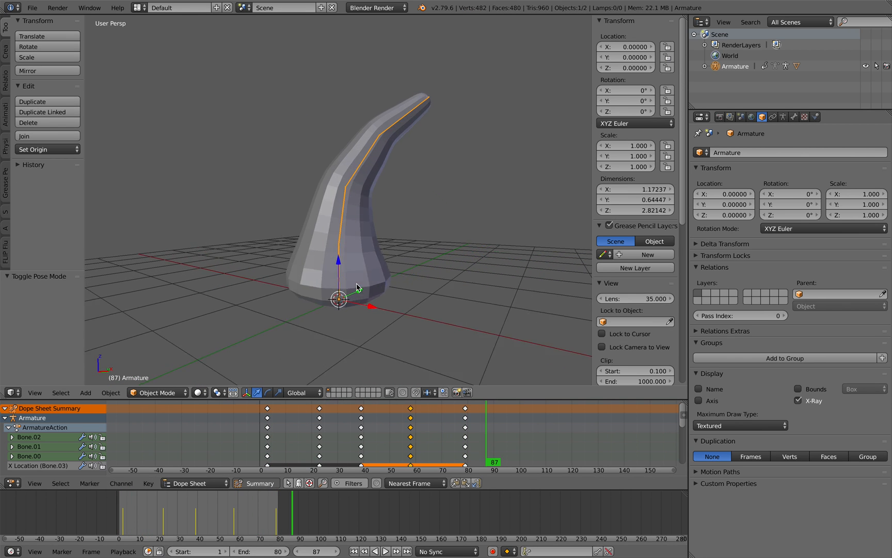
key("KP_Decimal")
right_click(350, 287, "alt")
left_click(340, 285)
key("Tab")
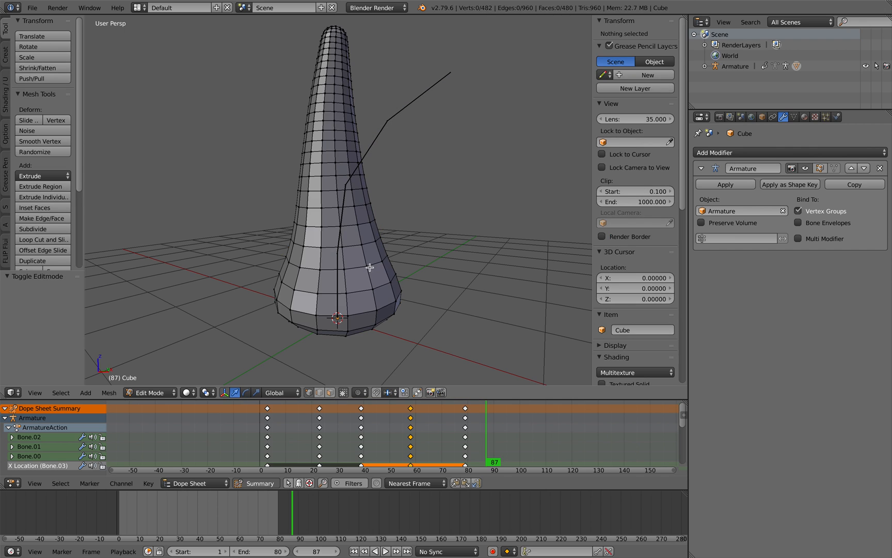
UV-unwrap all faces of the tentacle mesh with Smart UV Project at an angle limit of 66 and leave Edit Mode.
key("a")
key("u")
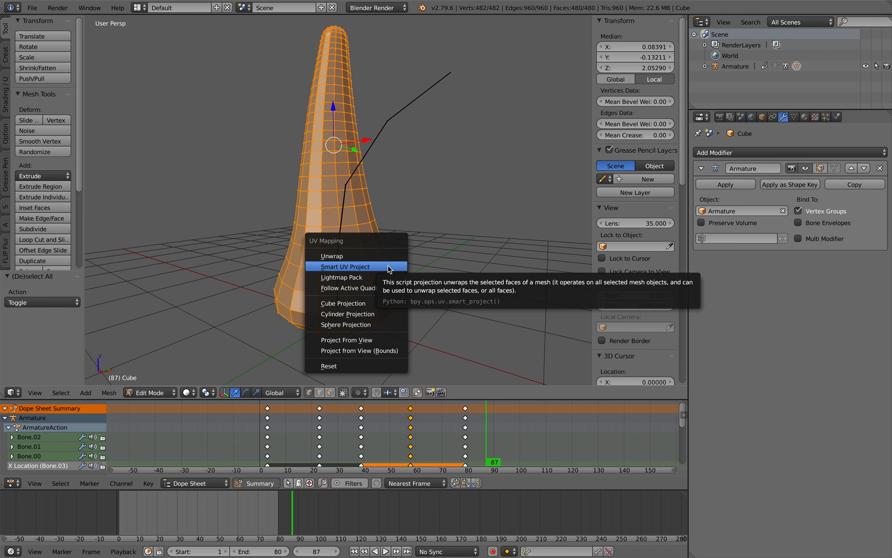
left_click(388, 269)
left_click(388, 341)
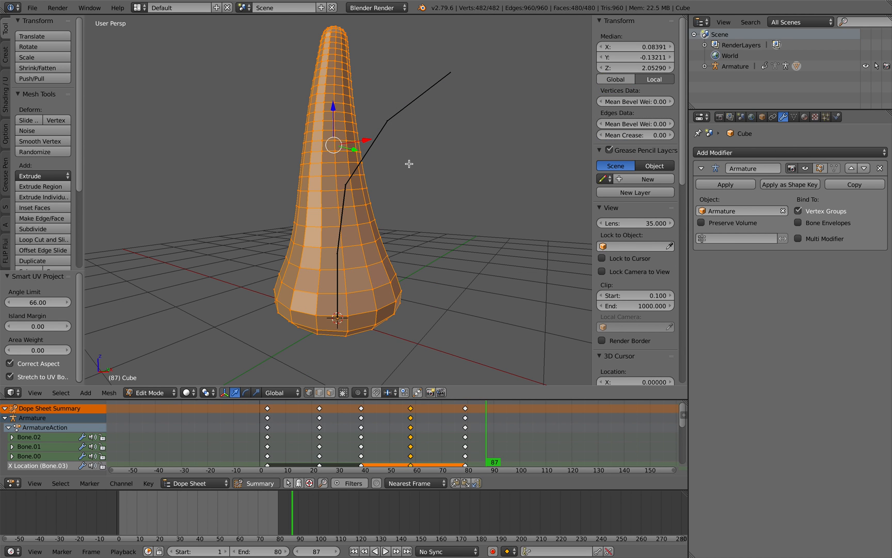
key("Tab")
Add a new material to the tentacle mesh and save over usdz_tentacle_001.blend.
middle_click_drag(409, 163, 408, 196)
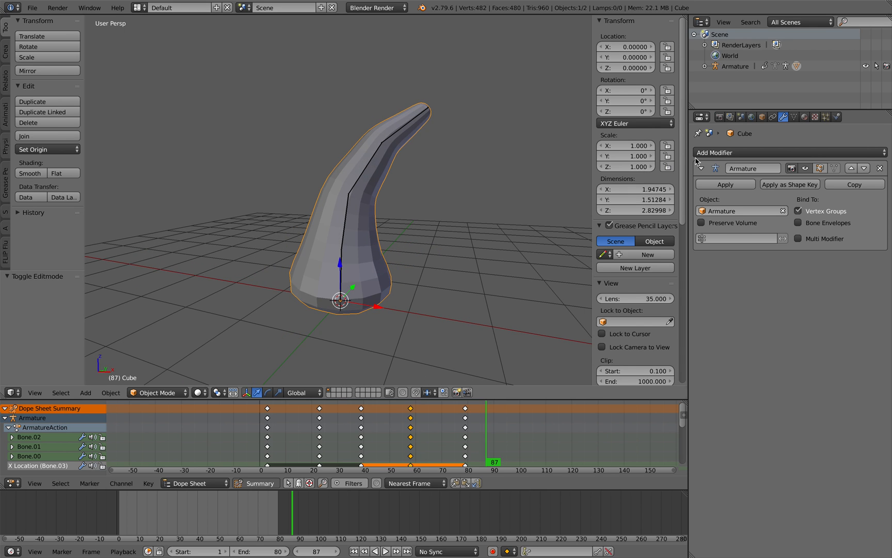
left_click(805, 117)
left_click(788, 187)
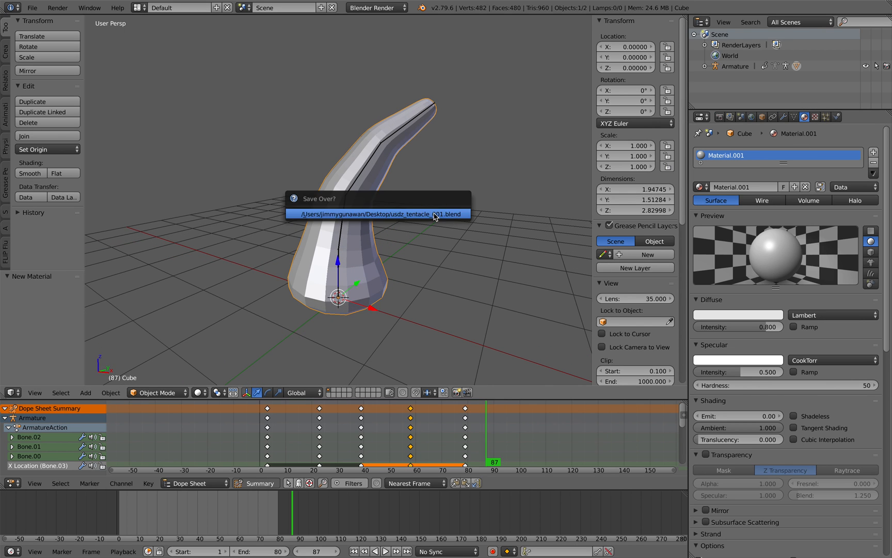
Export the scene as glTF 2.0 (.gltf) to the gltf2usd-master/Source folder under the name tentacle.gltf.
left_click(33, 8)
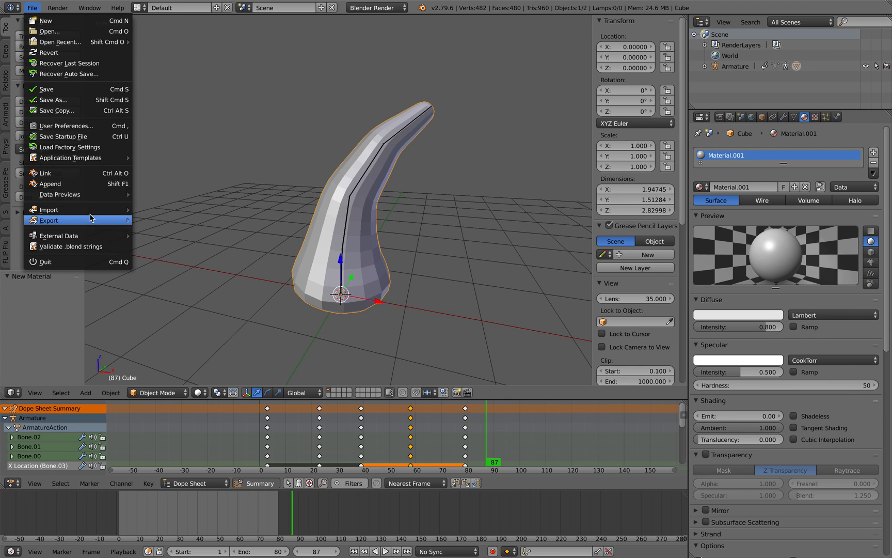
mouse_move(116, 220)
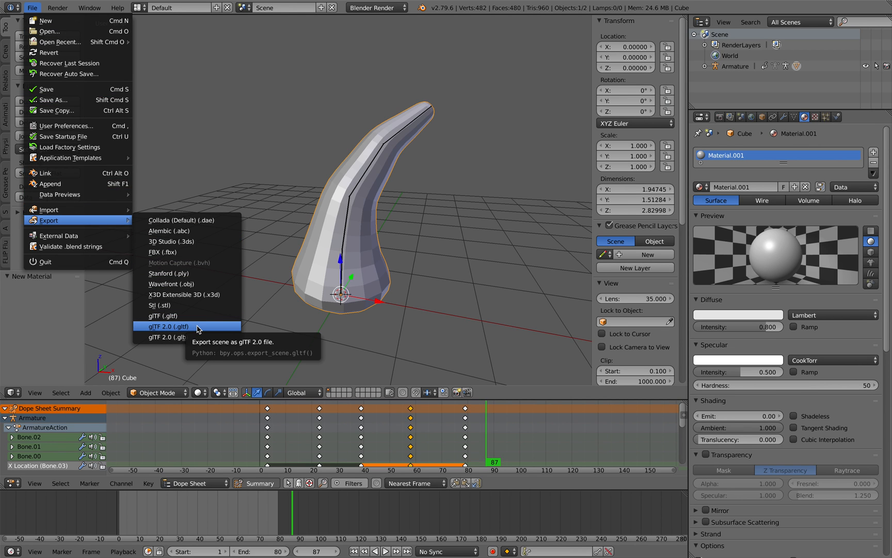
left_click(199, 326)
left_click(186, 47)
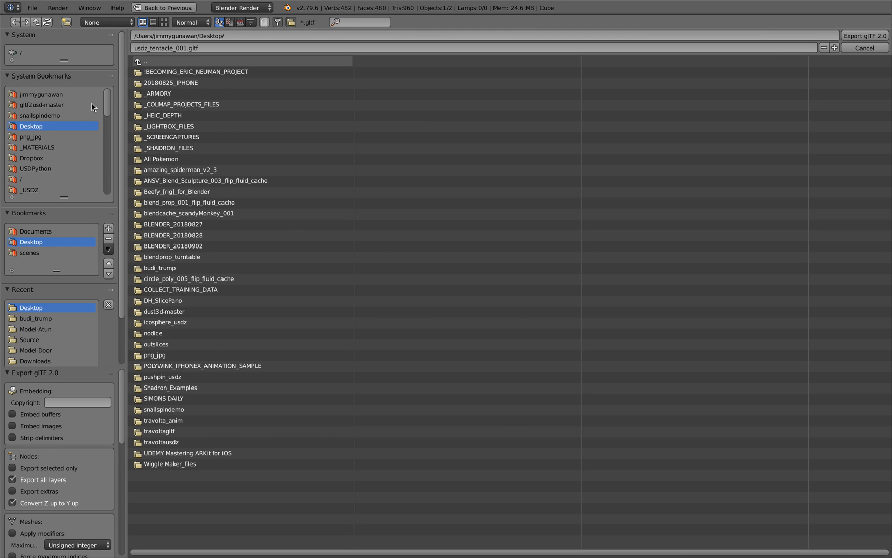
left_click(78, 105)
left_click(154, 72)
left_click(186, 48)
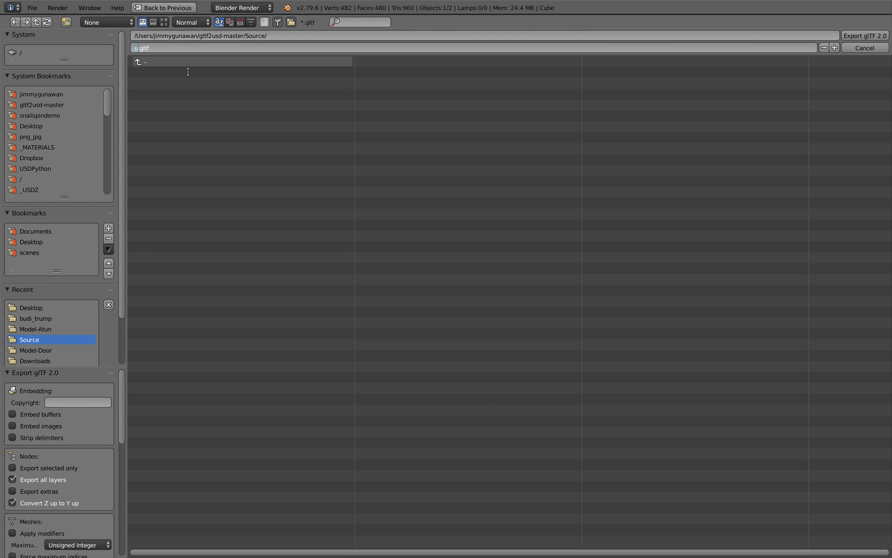
type("tentacle")
key("Return")
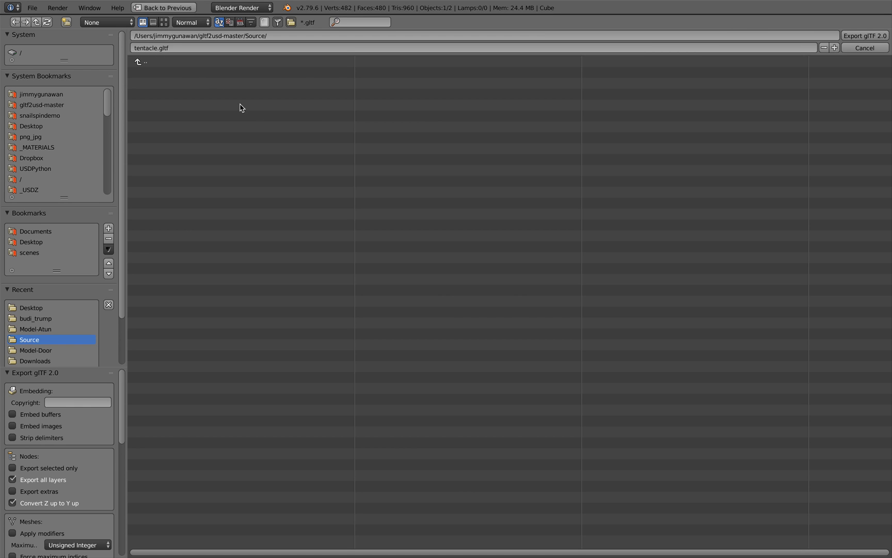
left_click(873, 40)
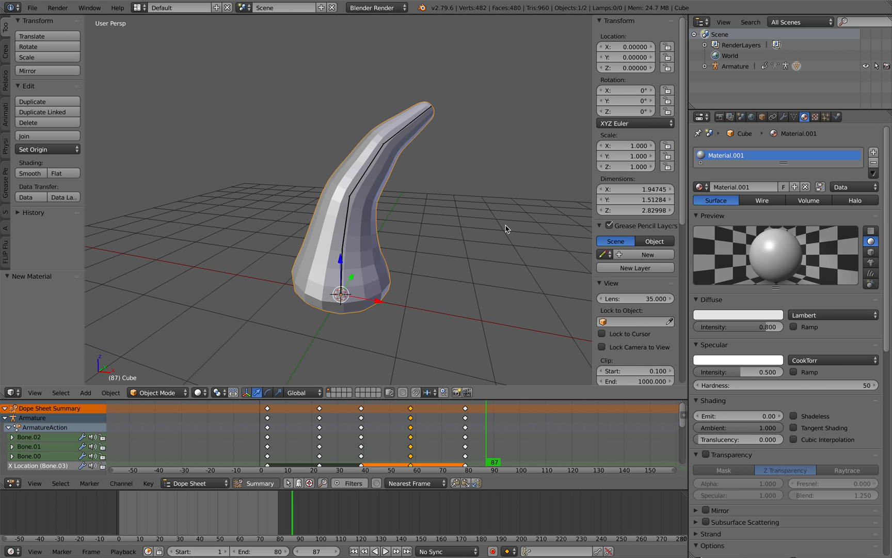
Switch to Finder on the desktop, widen its window and open the Source folder inside gltf2usd-master.
key("ctrl+Left")
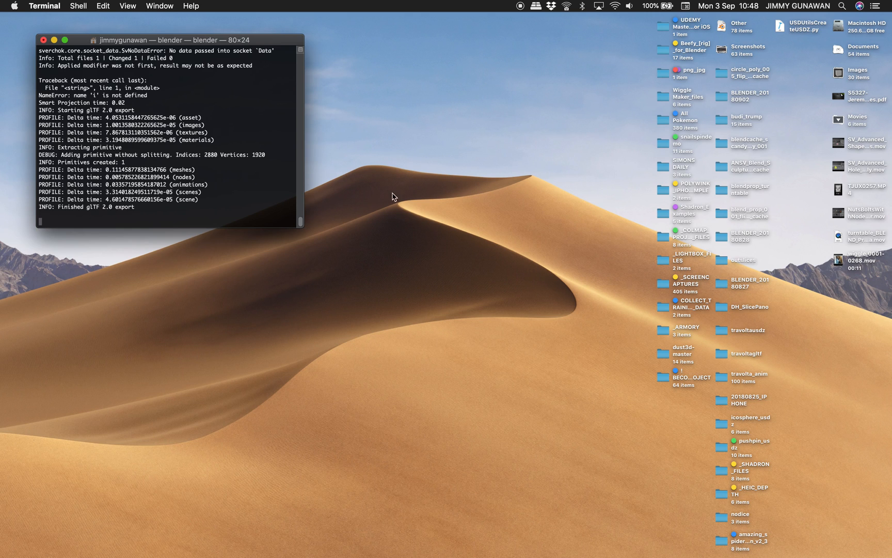
left_click(495, 196)
key("super+o")
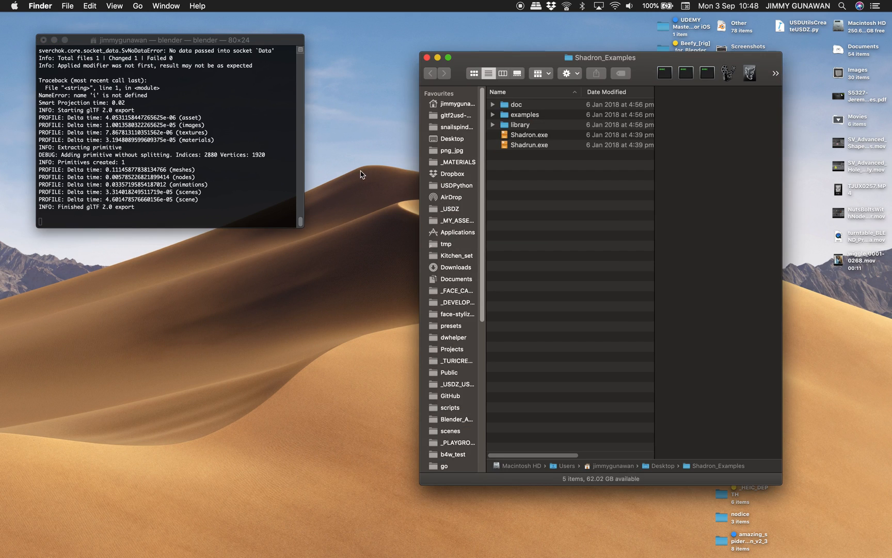
left_click_drag(422, 111, 195, 111)
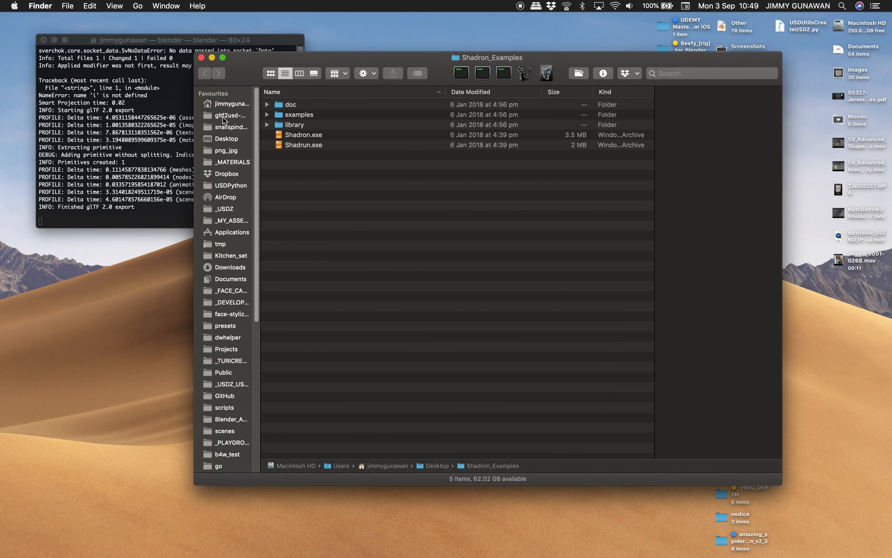
left_click(225, 116)
double_click(399, 109)
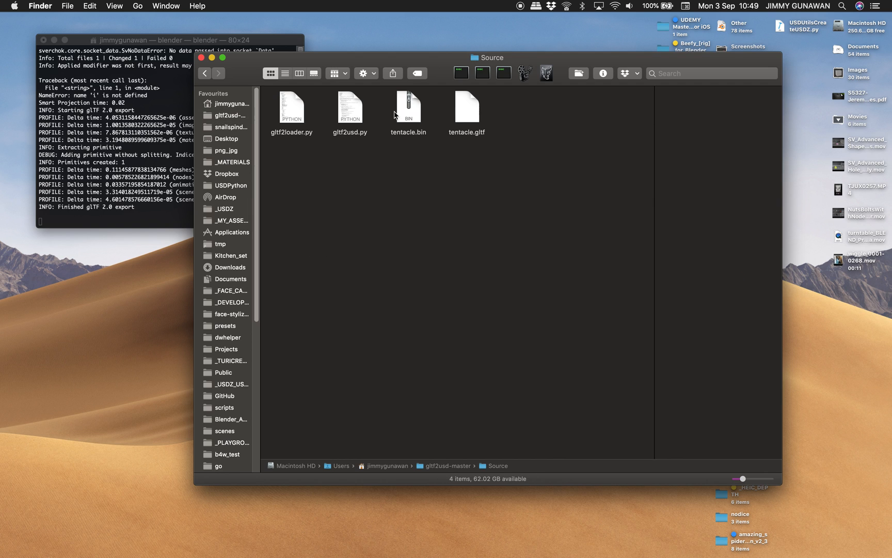
Examine the two Python scripts and the exported tentacle.bin and tentacle.gltf files in the Source folder.
left_click(292, 117)
left_click(351, 111)
left_click(306, 113)
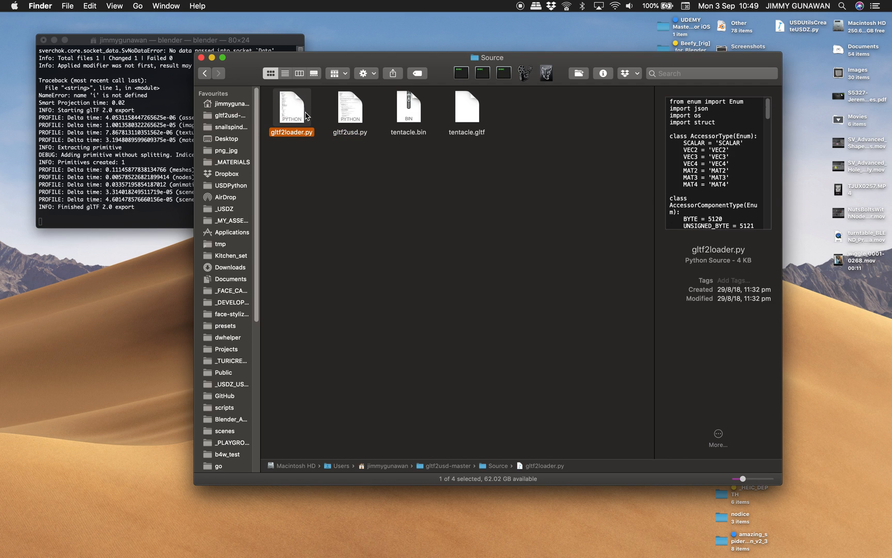
left_click(345, 118)
left_click(380, 185)
left_click(411, 116)
left_click(467, 113)
left_click_drag(484, 179, 411, 119)
left_click(483, 168)
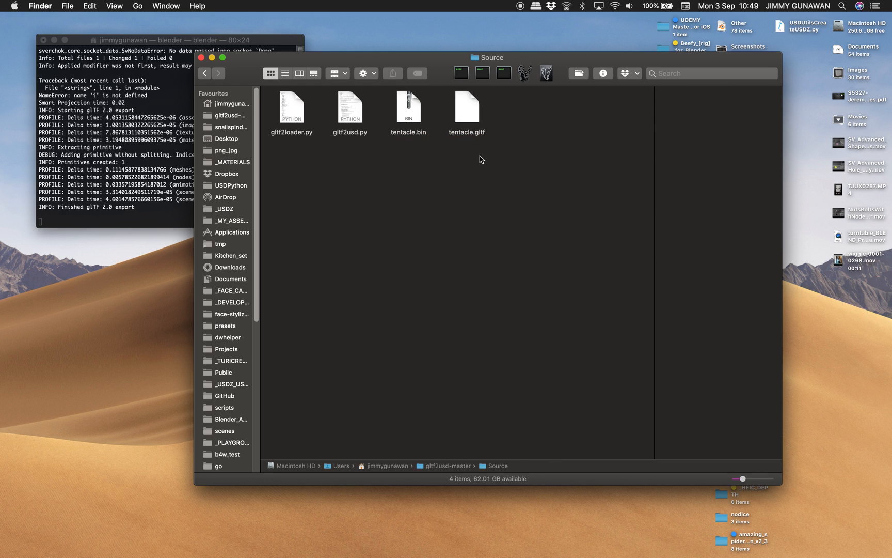
left_click(471, 121)
left_click(416, 117)
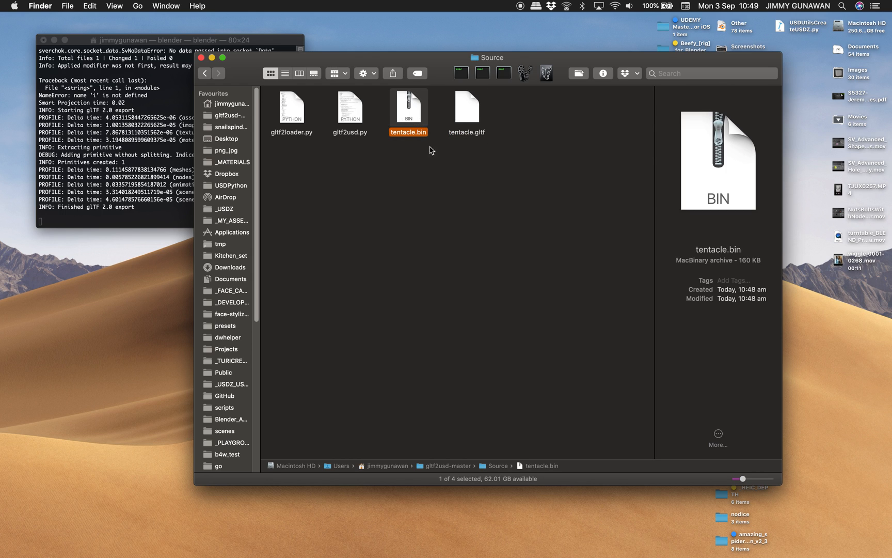
left_click(425, 150)
Launch clay-viewer, load tentacle.bin and tentacle.gltf together to inspect the animated model, and close the viewer.
mouse_move(4, 238)
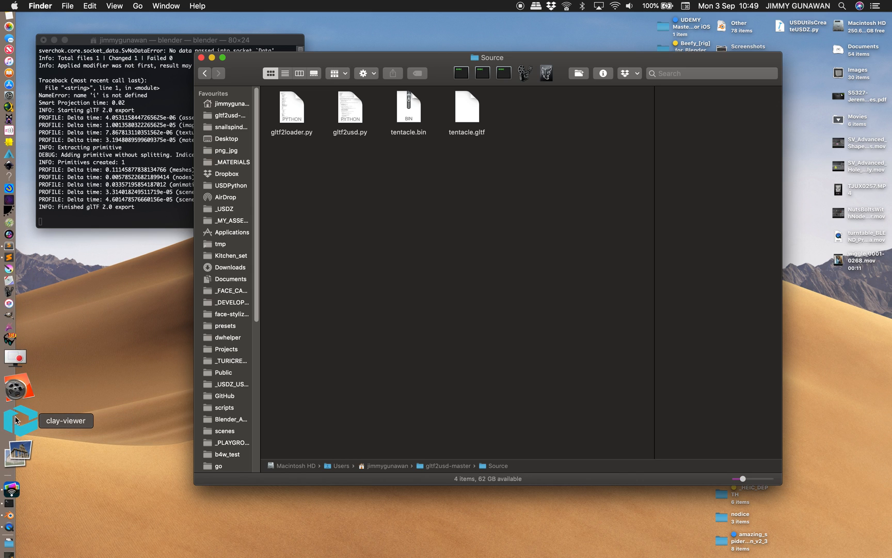
left_click(16, 419)
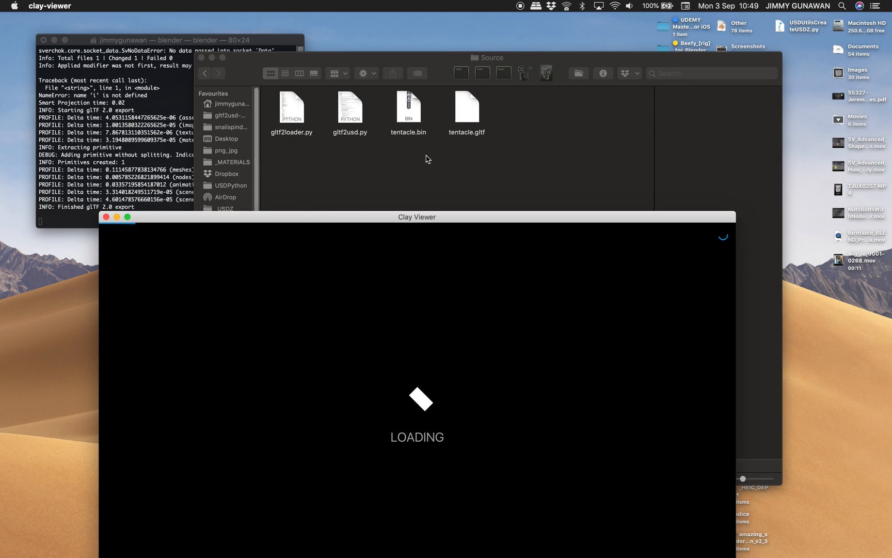
left_click_drag(492, 164, 160, 334)
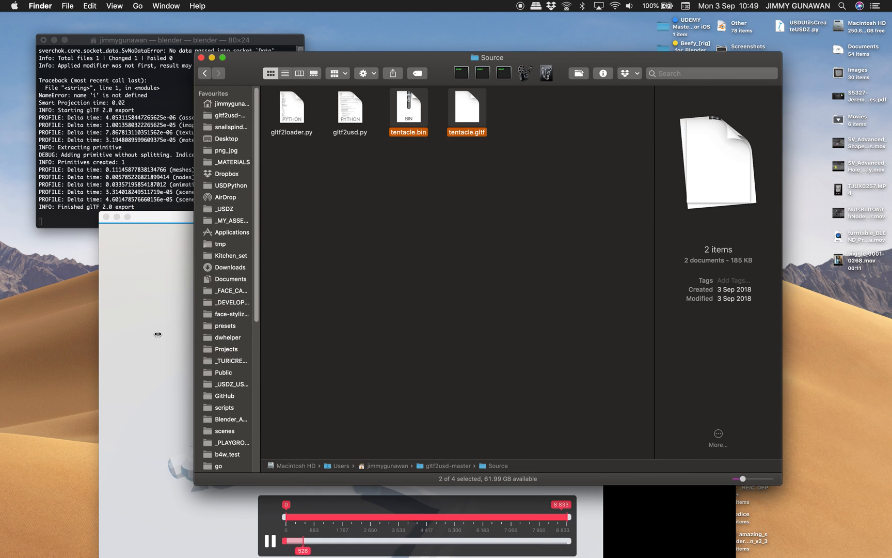
left_click(182, 253)
left_click_drag(187, 217, 194, 118)
left_click_drag(263, 240, 428, 283)
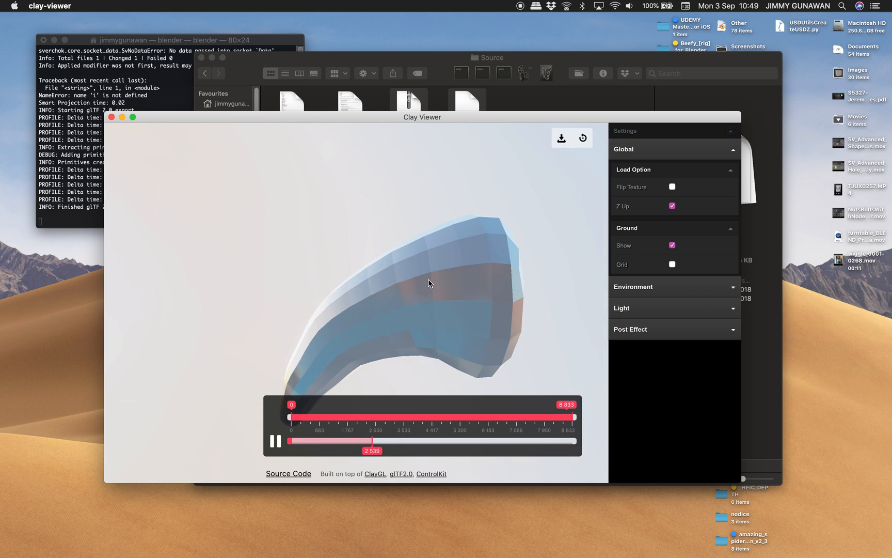
left_click(111, 117)
left_click(448, 206)
left_click_drag(359, 153, 279, 96)
left_click(394, 200)
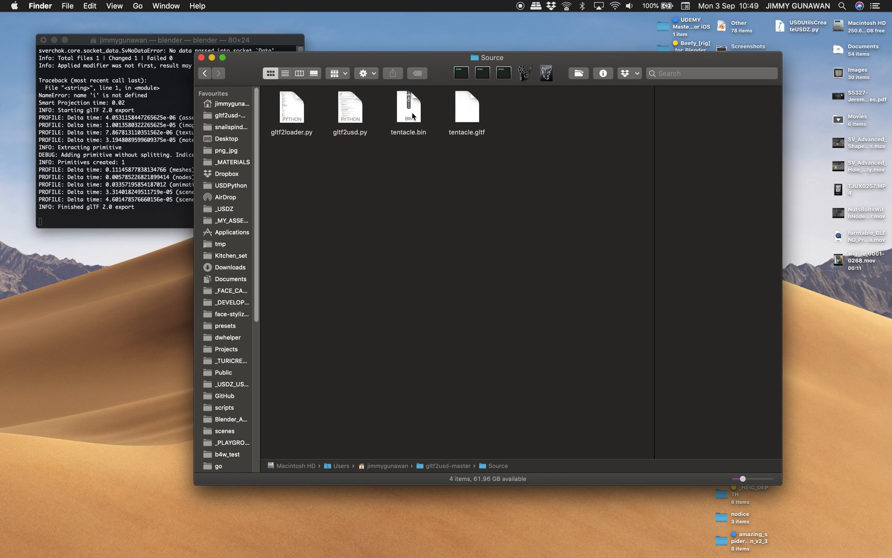
Open a new terminal at the Source folder, enlarge its window and list the folder's files.
left_click(216, 74)
right_click(411, 116)
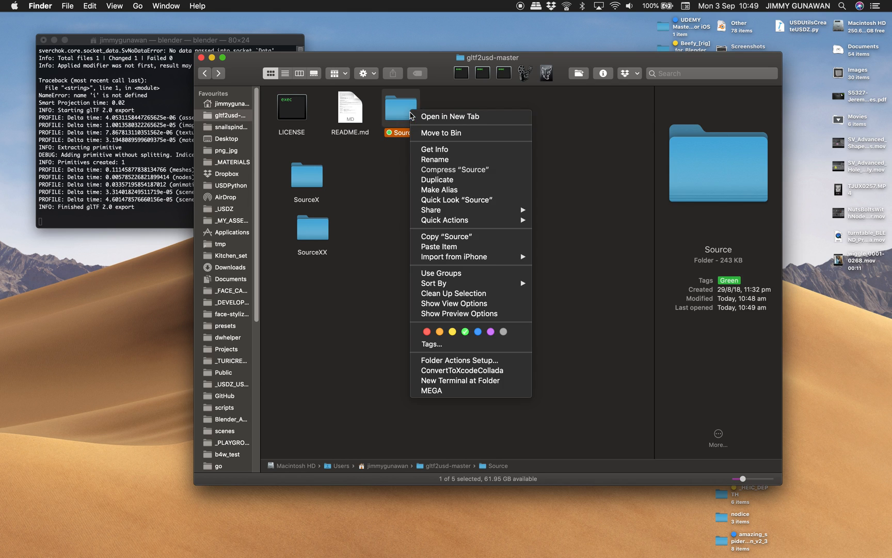
left_click(470, 380)
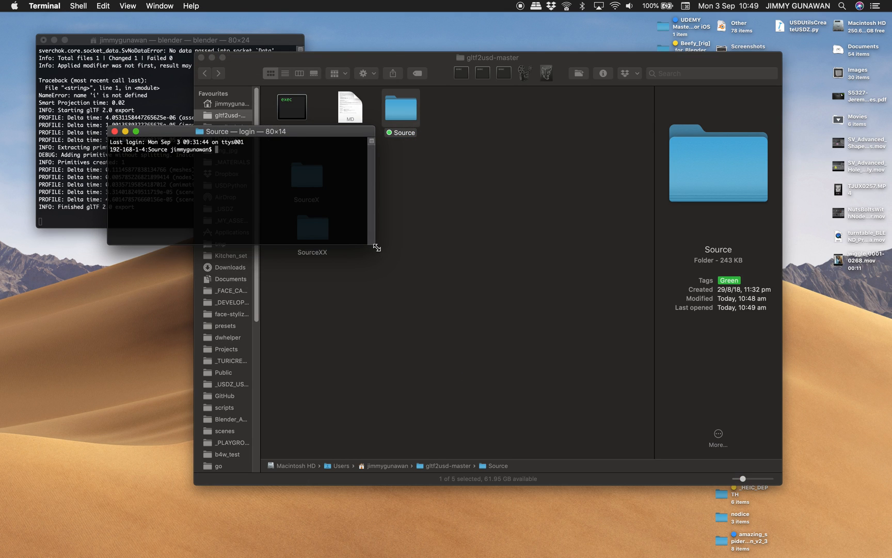
left_click_drag(376, 247, 584, 414)
type("ls")
key("Return")
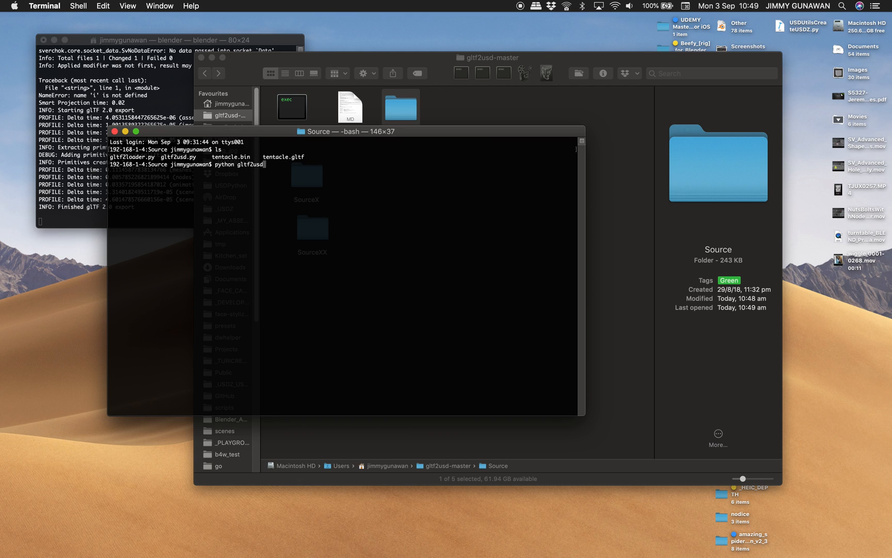
Show the usage help of gltf2usd.py by running it in Python with the -h option.
type("python gltf2usd -h")
key("Return")
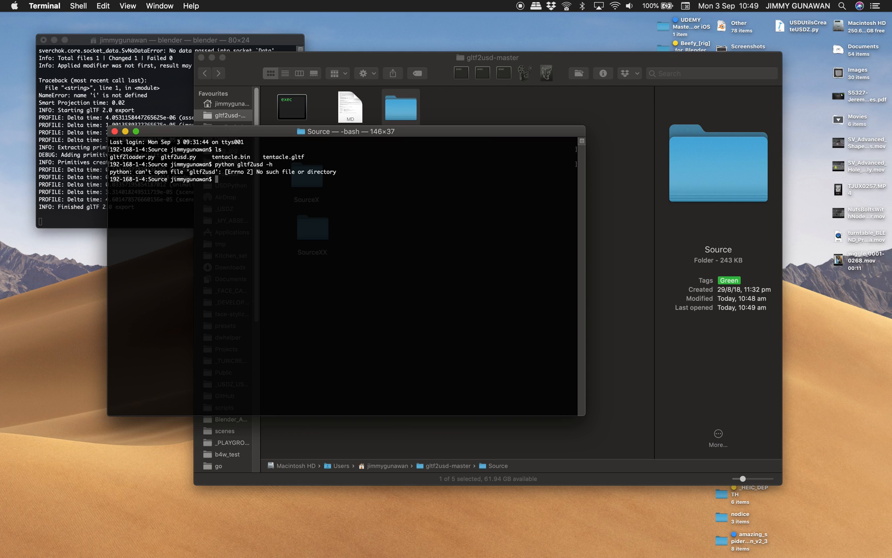
key("Up")
key("Left")
key("Left")
type(".py")
key("Return")
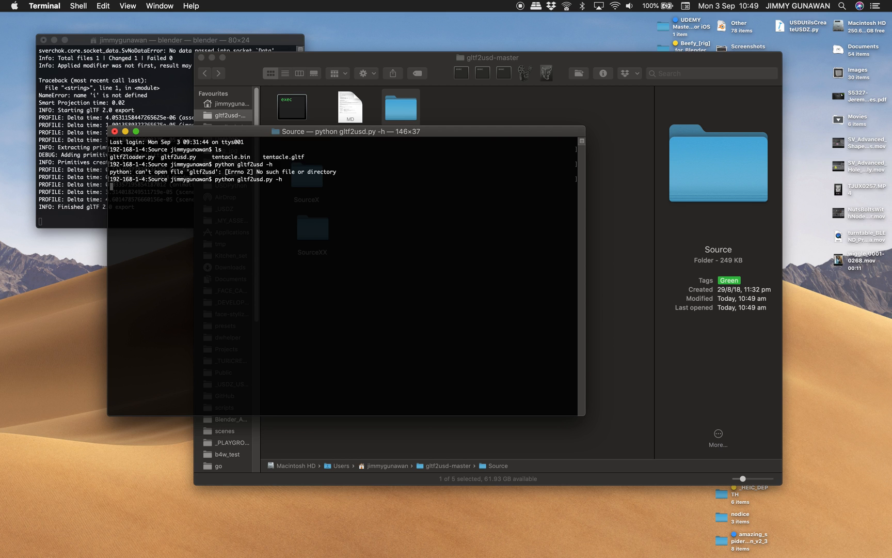
Enlarge the terminal window and its text, and examine the converter's options, including --fps.
left_click_drag(582, 414, 678, 489)
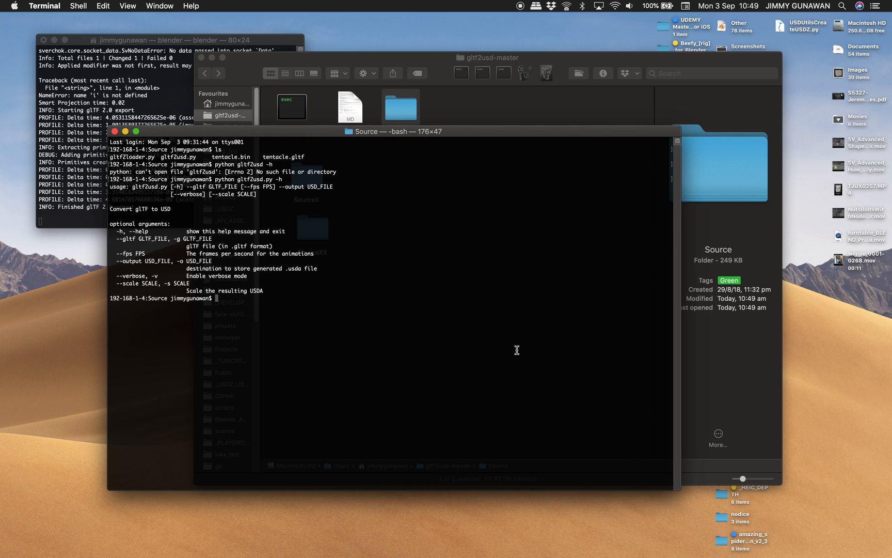
key("super+plus")
key("super+plus")
key("super+plus")
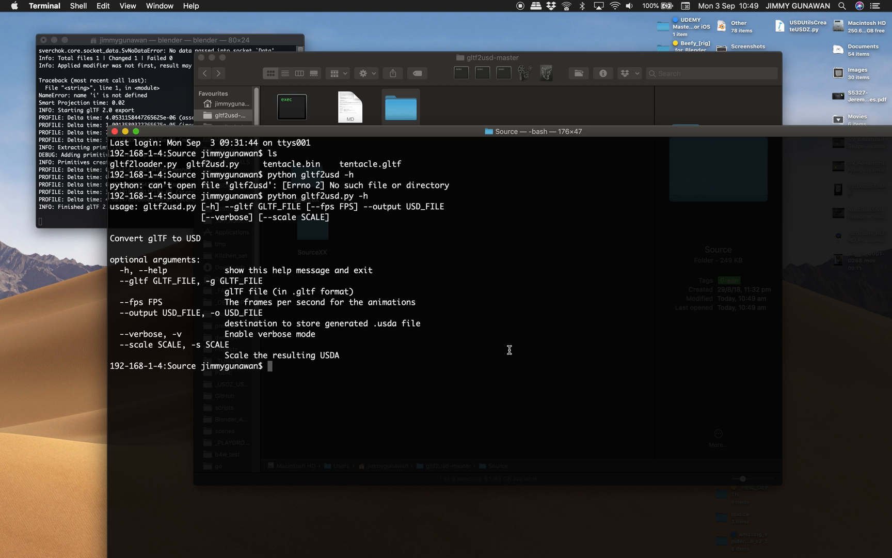
left_click_drag(107, 130, 112, 97)
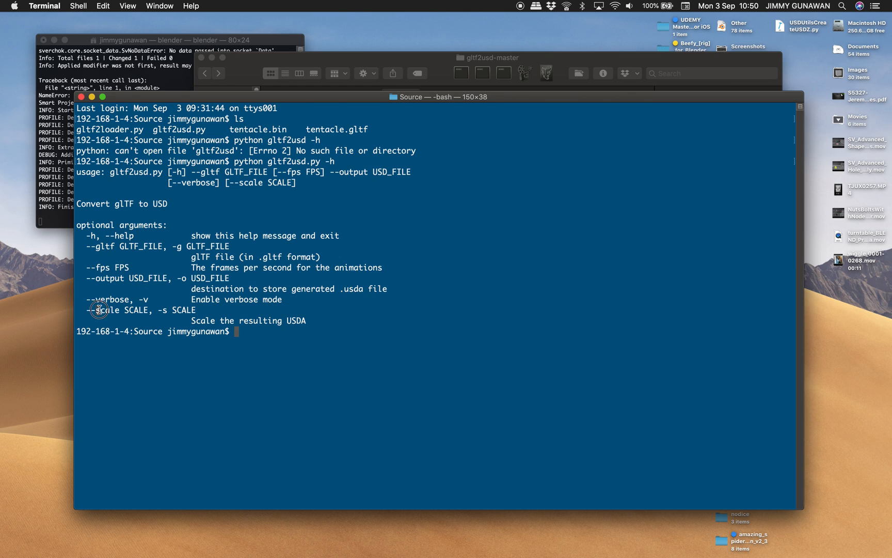
mouse_move(115, 267)
left_mouse_down()
mouse_move(135, 268)
mouse_move(95, 264)
mouse_move(132, 267)
left_mouse_up()
left_click(165, 269)
left_click(276, 285)
List the folder's files again and try to convert tentacle.gltf to tentacle.usdz with gltf2usd.py.
type("ls")
key("Return")
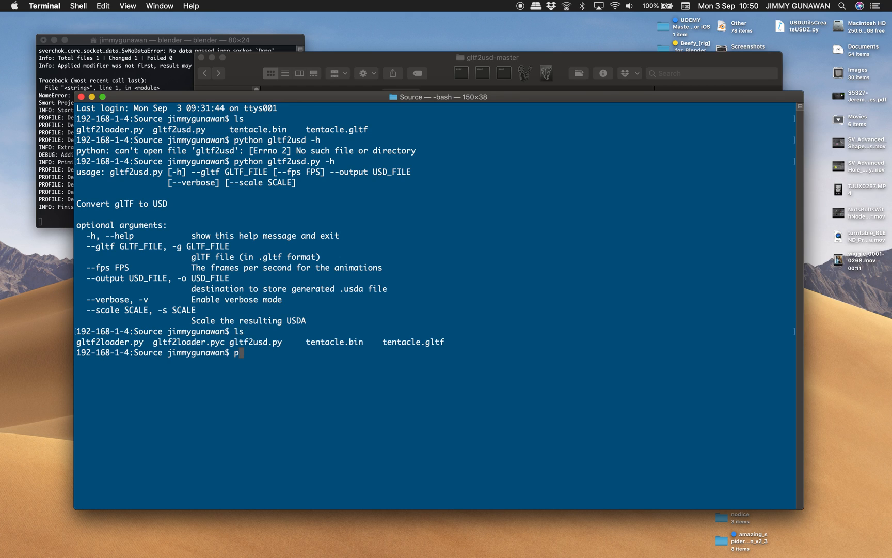
key("Up")
key("Up")
key("Down")
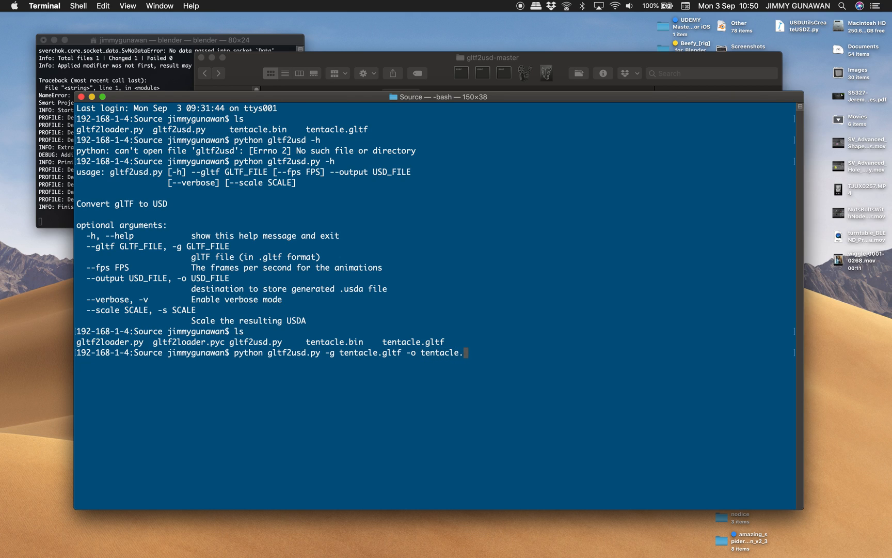
key("Return")
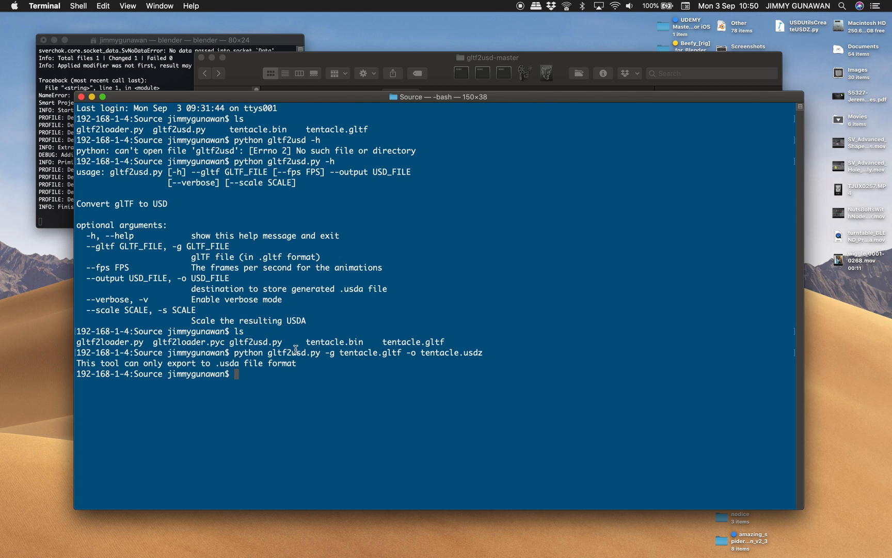
Convert tentacle.gltf with gltf2usd.py, giving tentacle.usda as the output file.
key("Up")
key("Return")
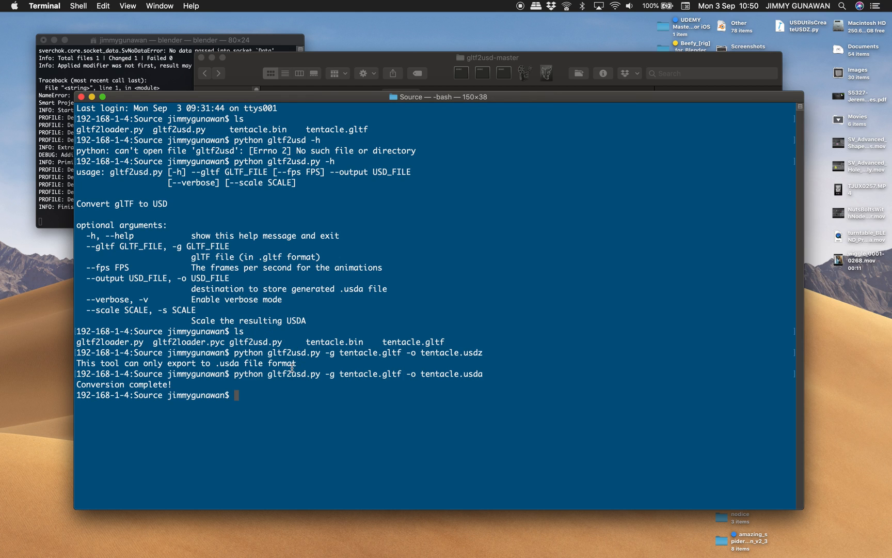
Preview tentacle.usda from the Source folder in Finder, rotate the model and close the preview.
left_click(447, 66)
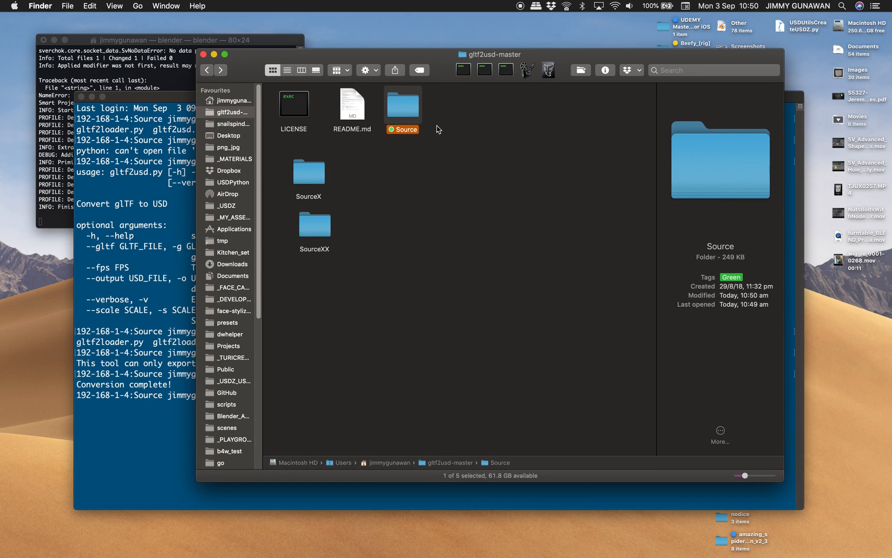
double_click(409, 117)
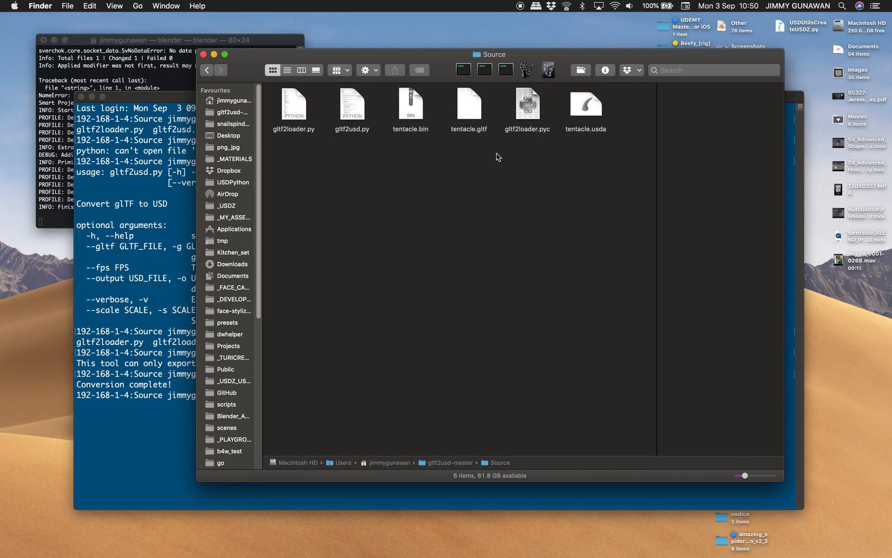
left_click(579, 123)
key("space")
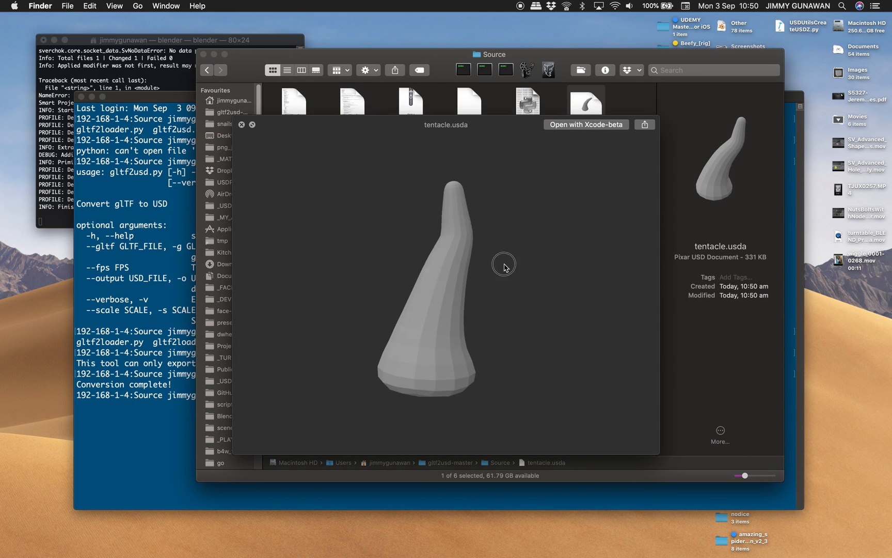
left_click_drag(503, 267, 478, 270)
key("space")
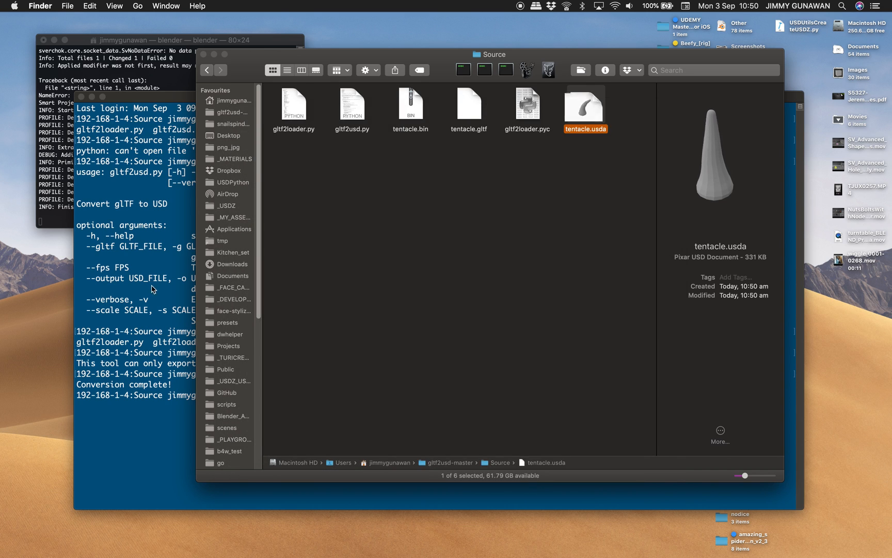
Convert tentacle.usda to tentacle.usdz in the terminal with xcrun usdz_converter.
left_click(161, 267)
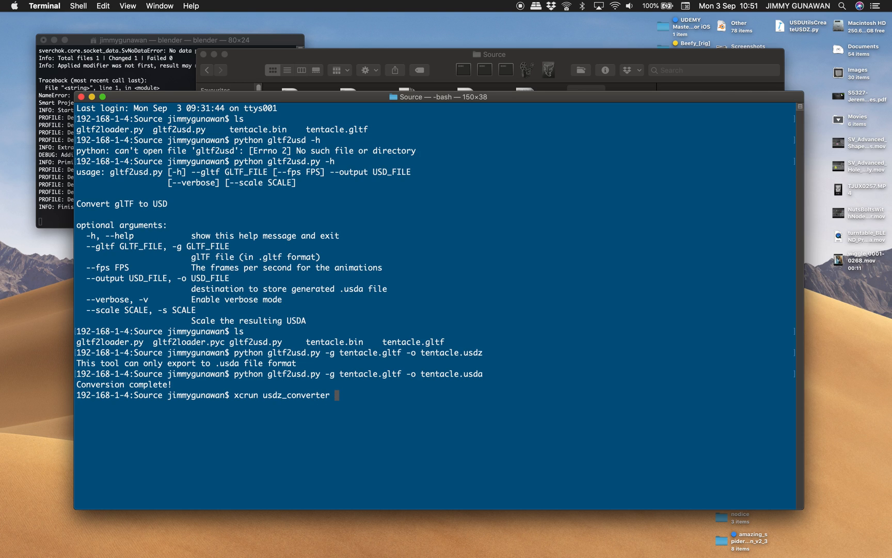
key("Tab")
type("usda te")
key("Tab")
type("us")
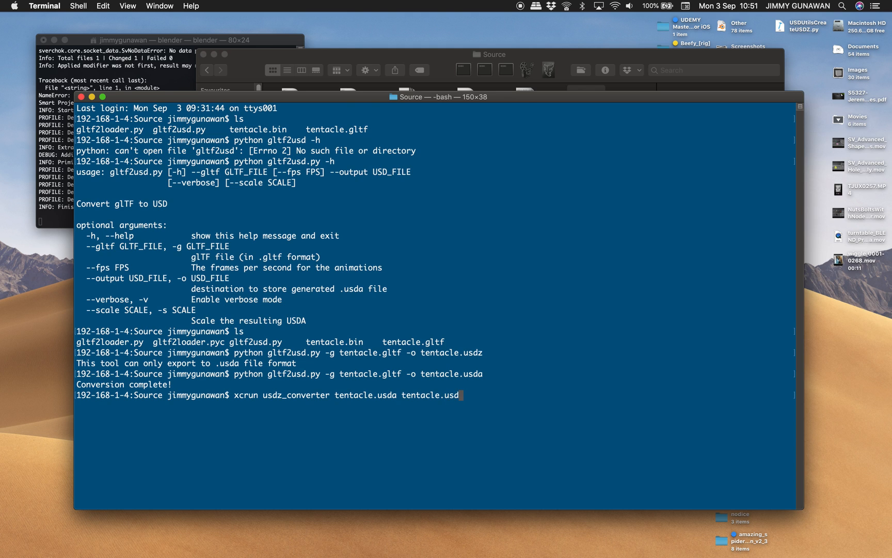
type("dz")
key("Return")
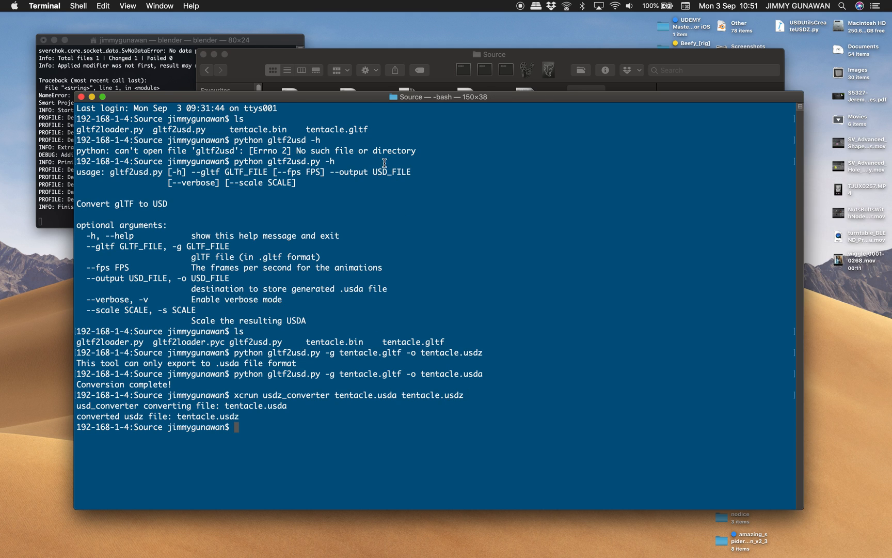
Preview tentacle.usdz from the Source folder in Finder, close the preview and open it again.
left_click(436, 71)
left_click(304, 162)
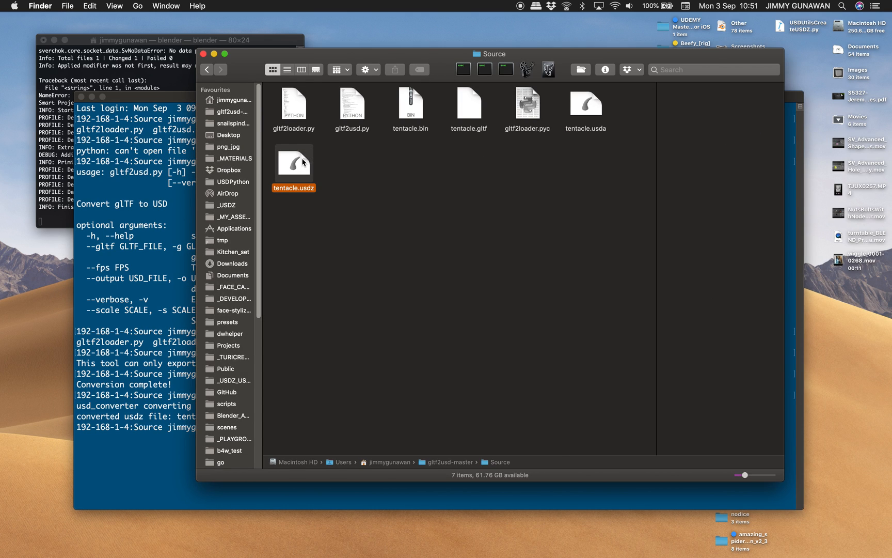
key("space")
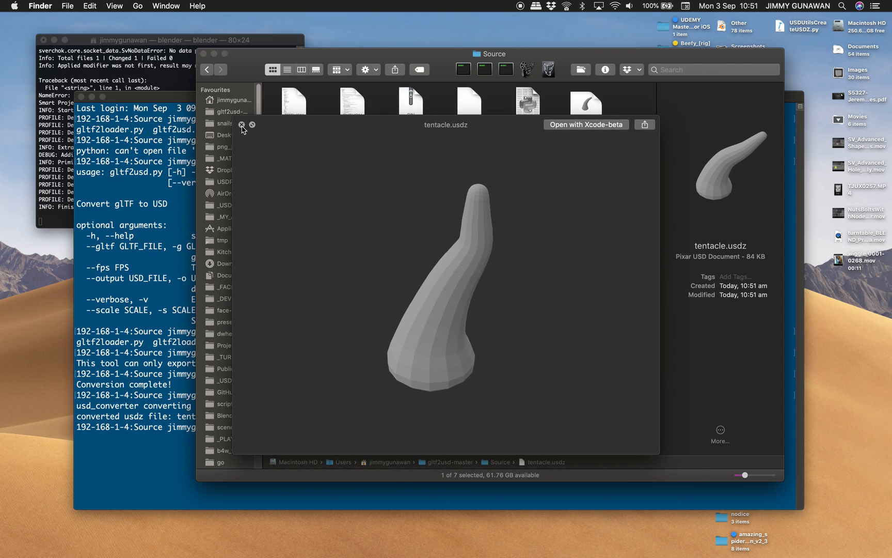
left_click(242, 124)
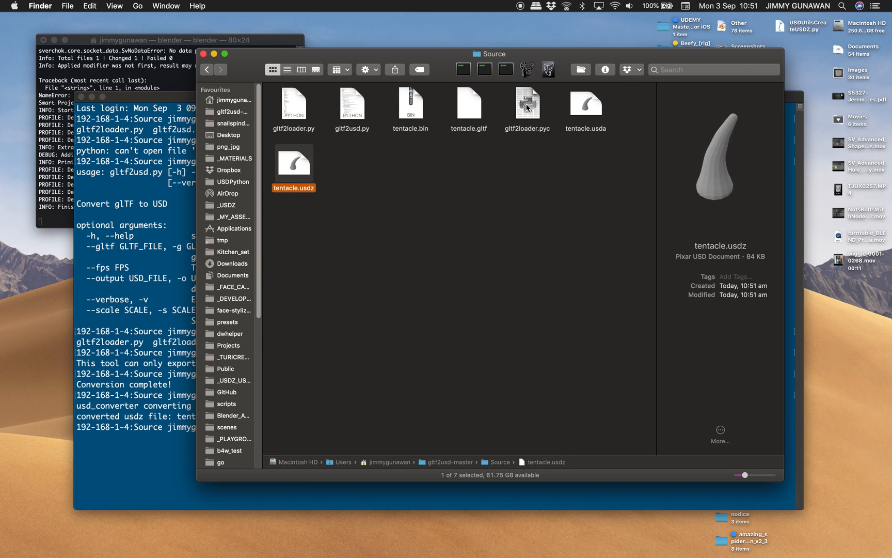
key("space")
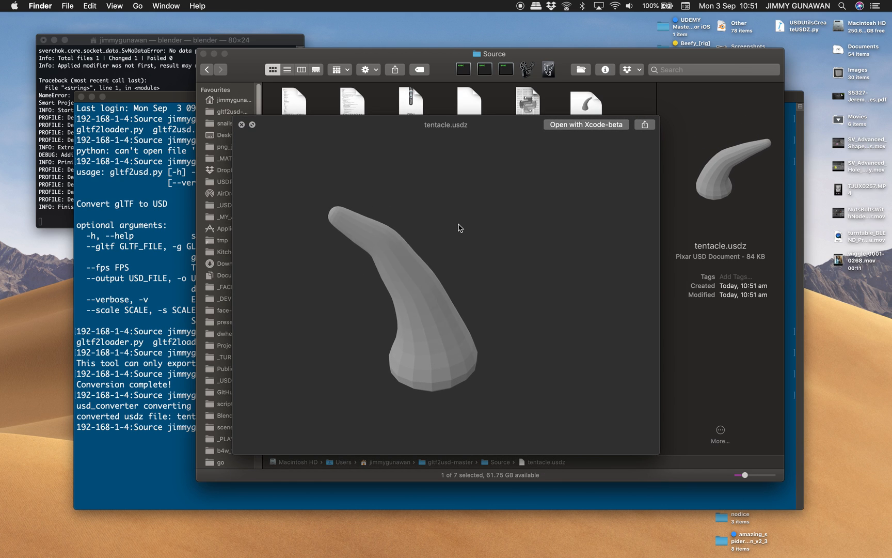
Launch Reflector 3, close the tentacle.usdz preview and bring up the mirrored iPhone screen.
left_click(840, 4)
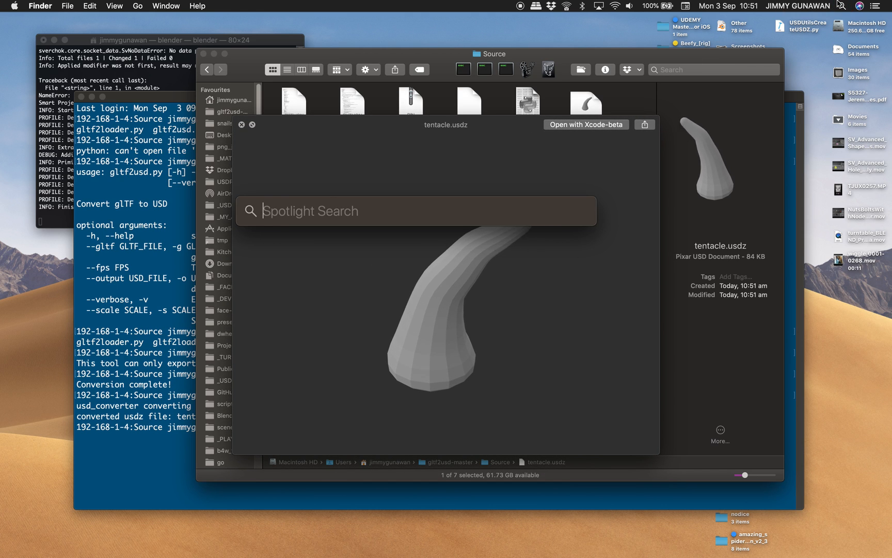
type("ref")
key("Return")
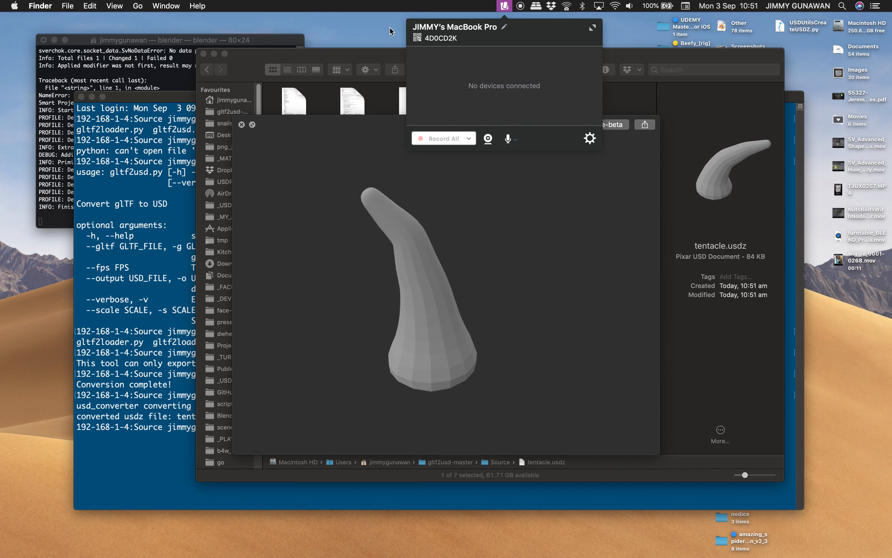
left_click(404, 124)
left_click(298, 205)
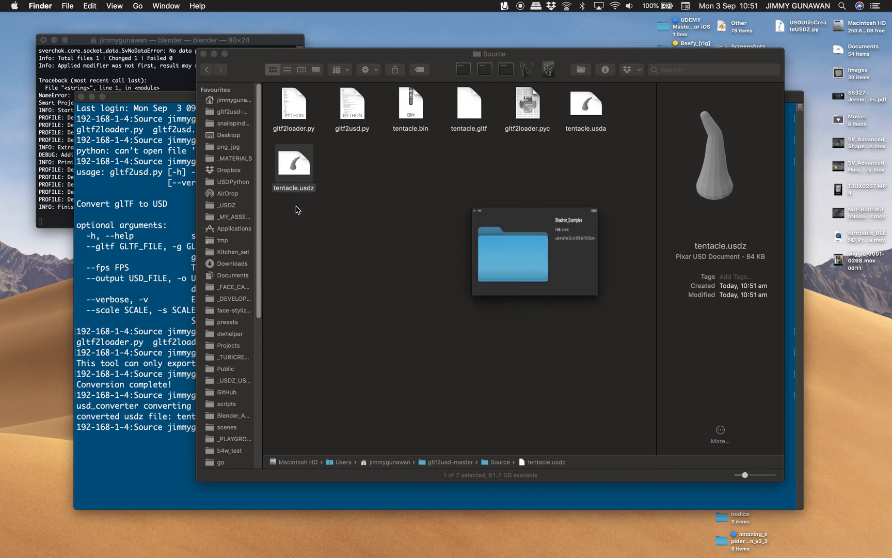
left_click(360, 226)
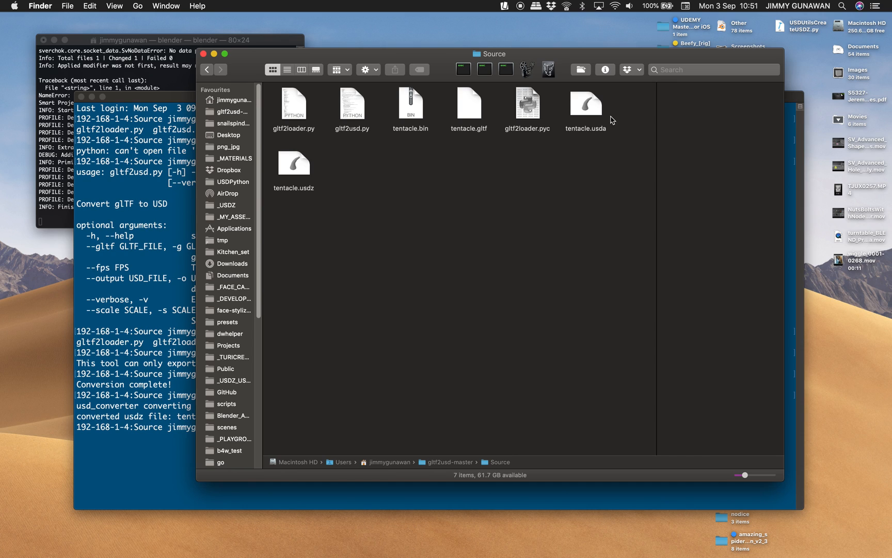
left_click(842, 6)
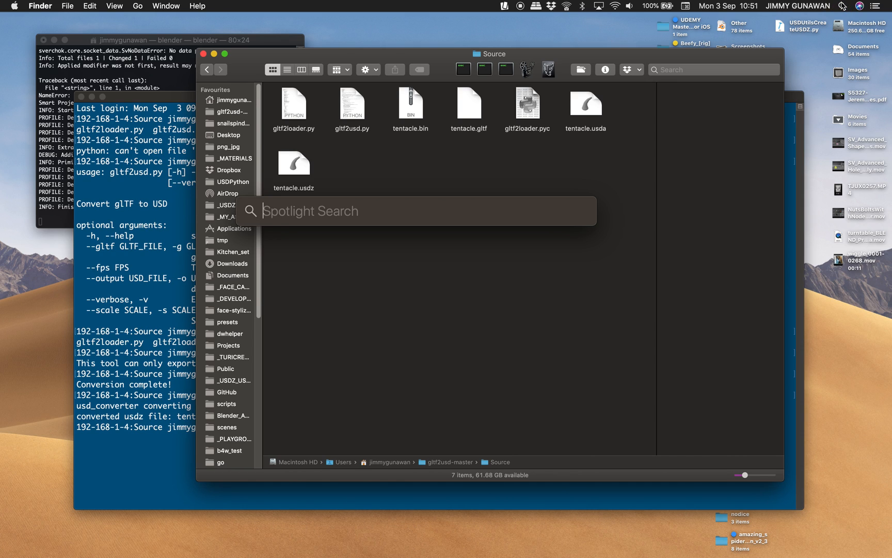
type("re")
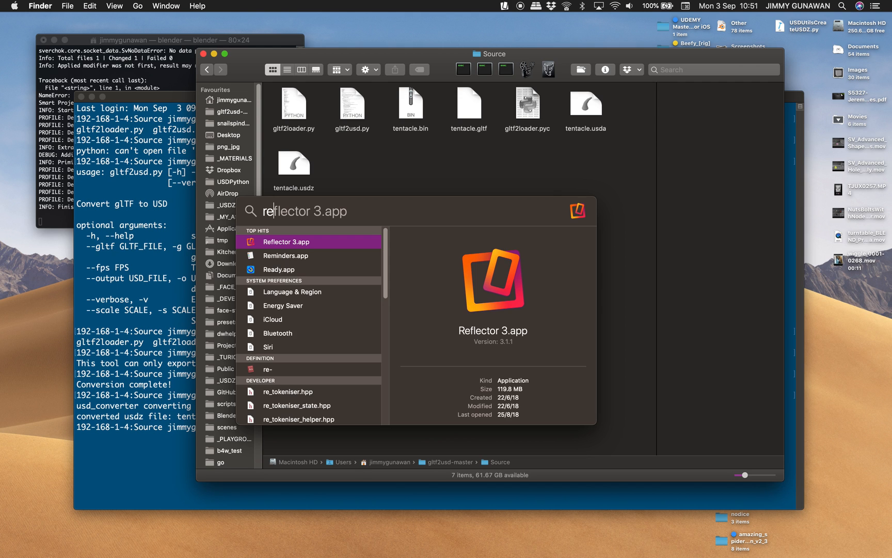
key("Return")
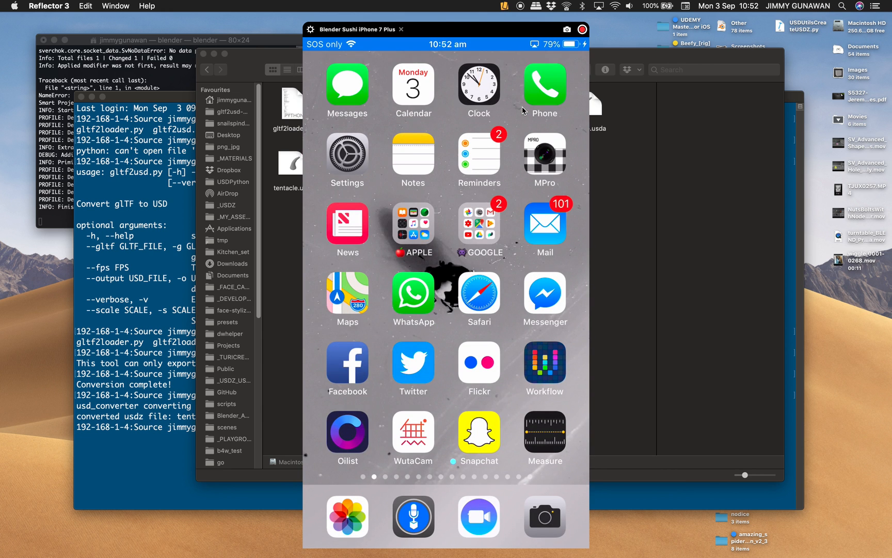
Preview tentacle.usdz in Finder and share it through AirDrop with the iPhone 7 Plus.
left_click(637, 56)
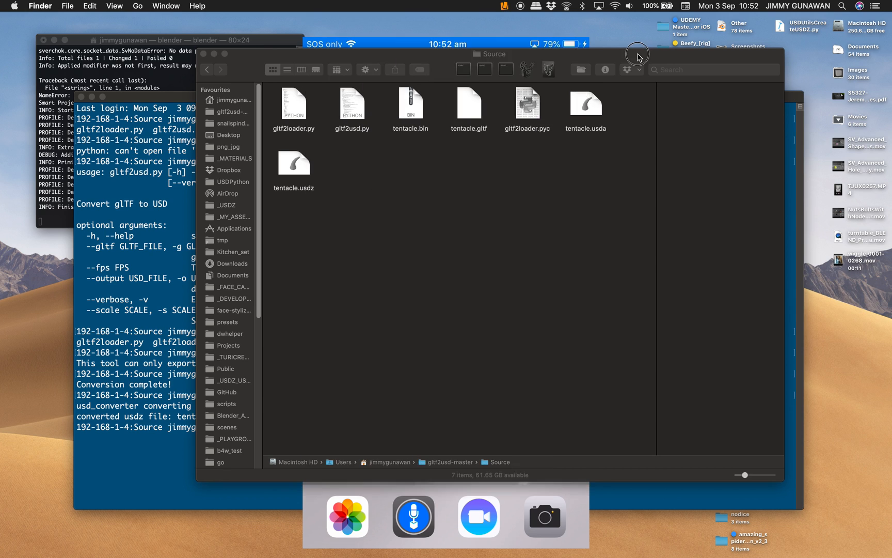
left_click_drag(349, 157, 267, 237)
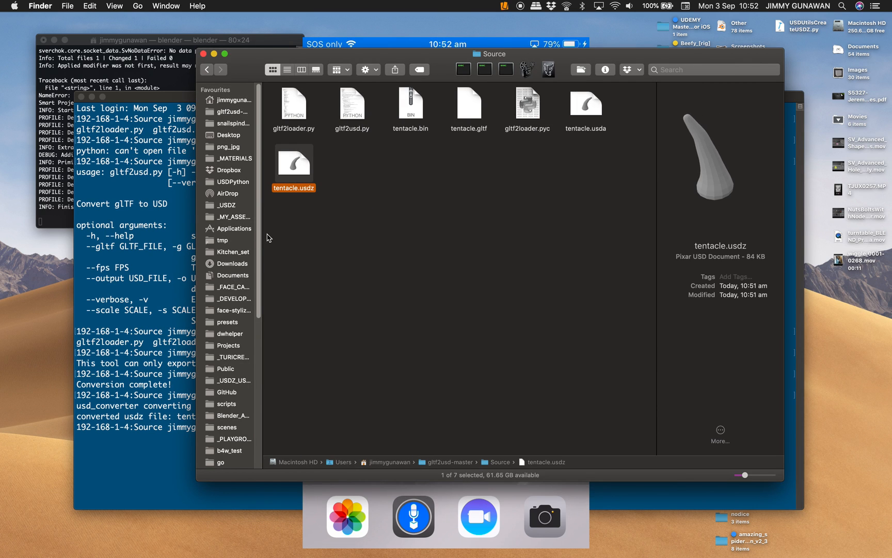
key("space")
left_click(645, 124)
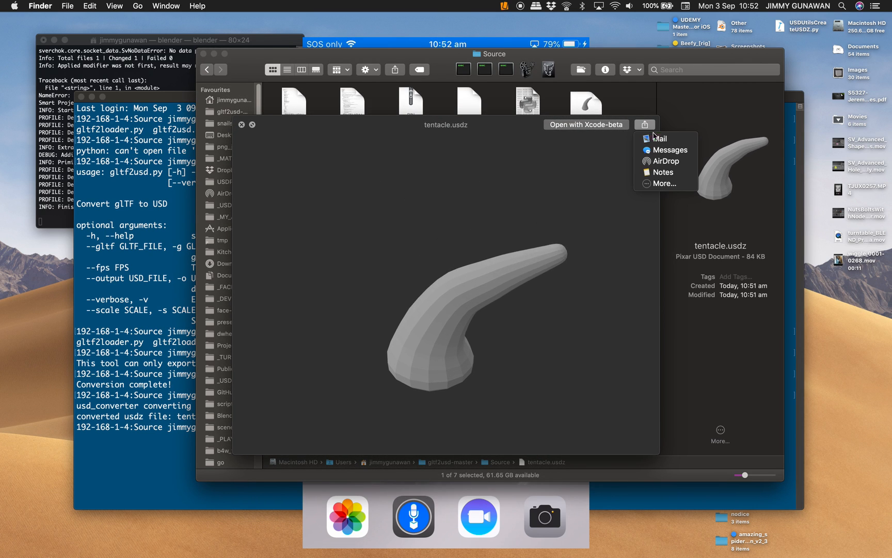
key("Escape")
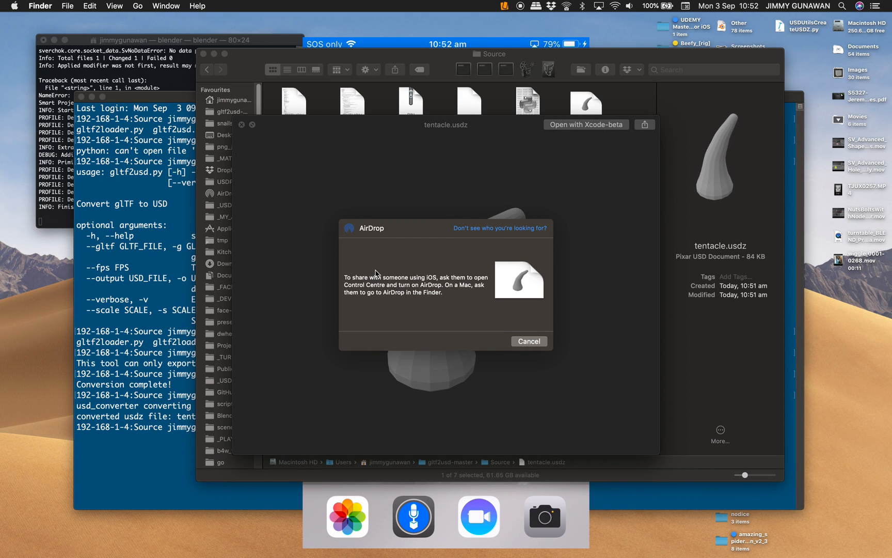
left_click(360, 253)
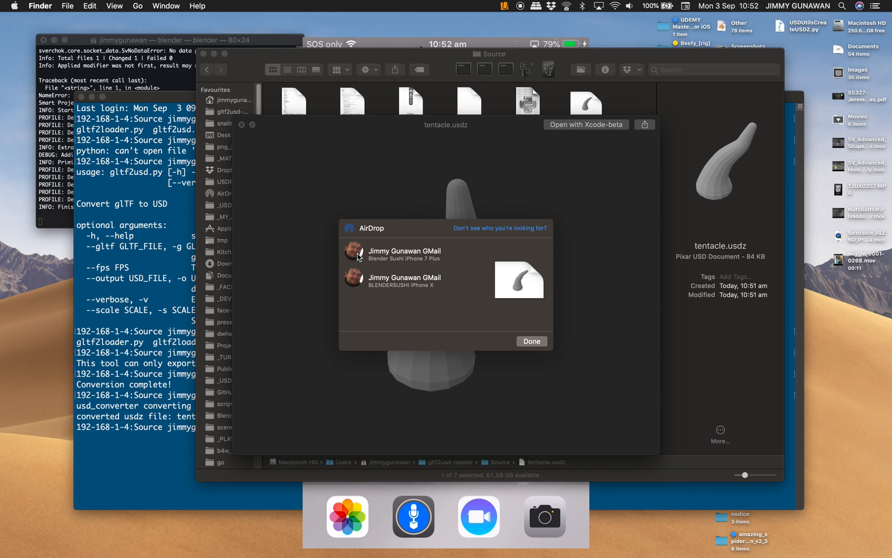
left_click(354, 252)
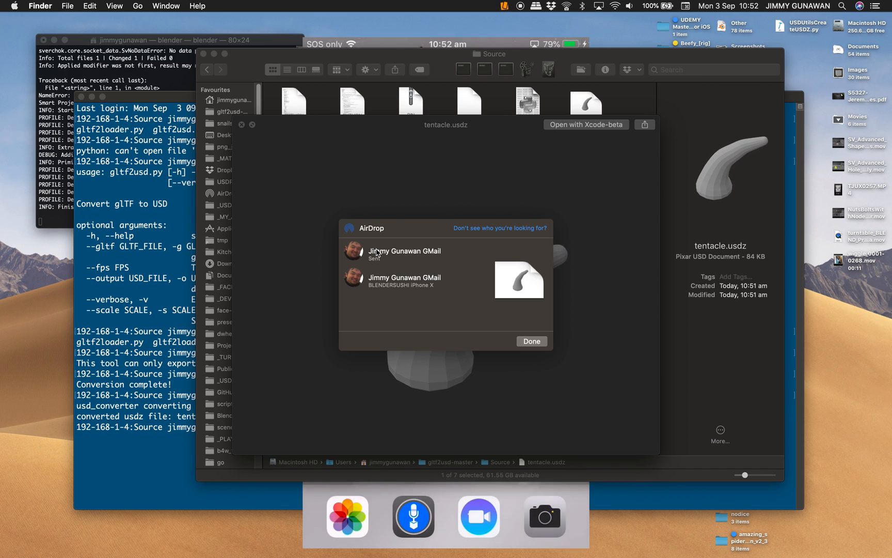
Check the mirrored iPhone screen, return to Finder and close the AirDrop dialog and the tentacle.usdz preview.
left_click(375, 45)
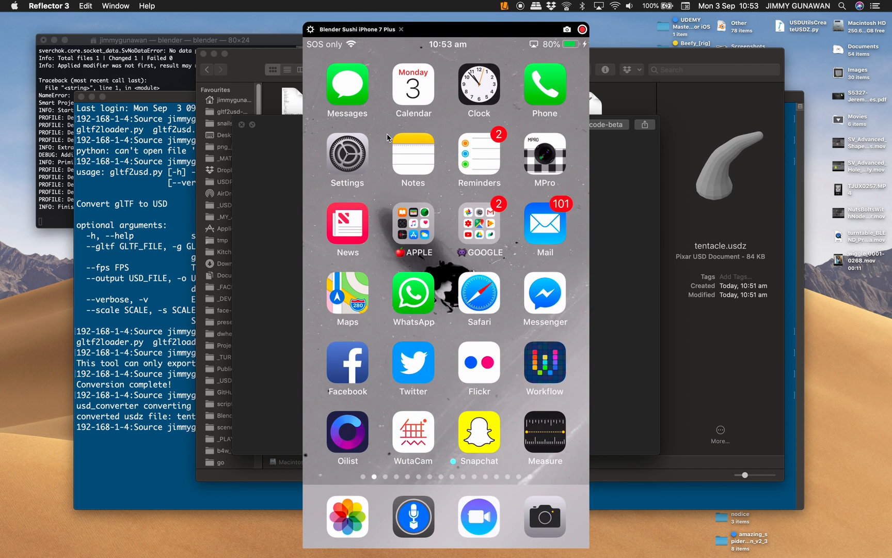
left_click(621, 56)
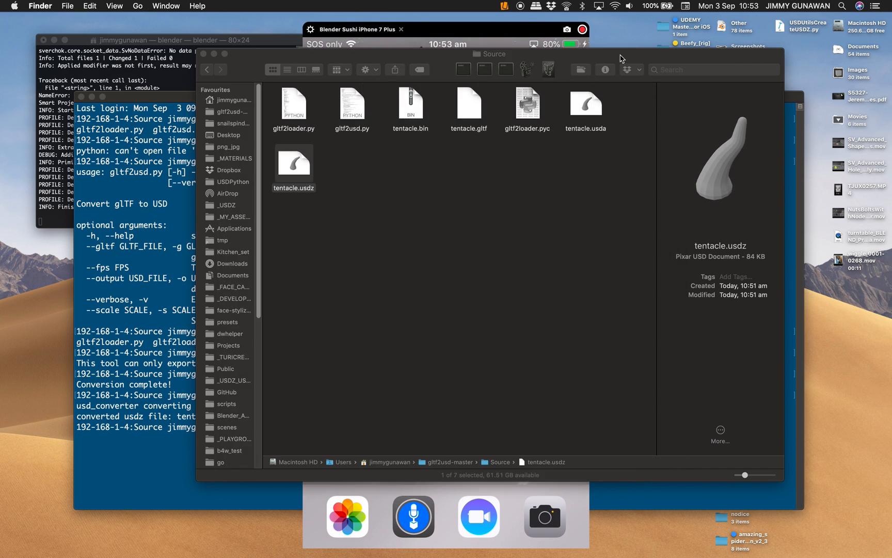
left_click(532, 341)
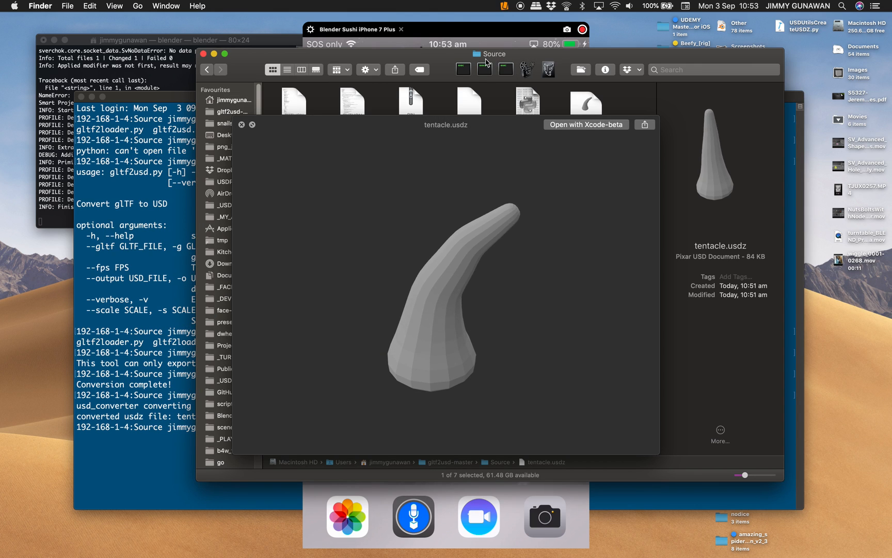
left_click(244, 127)
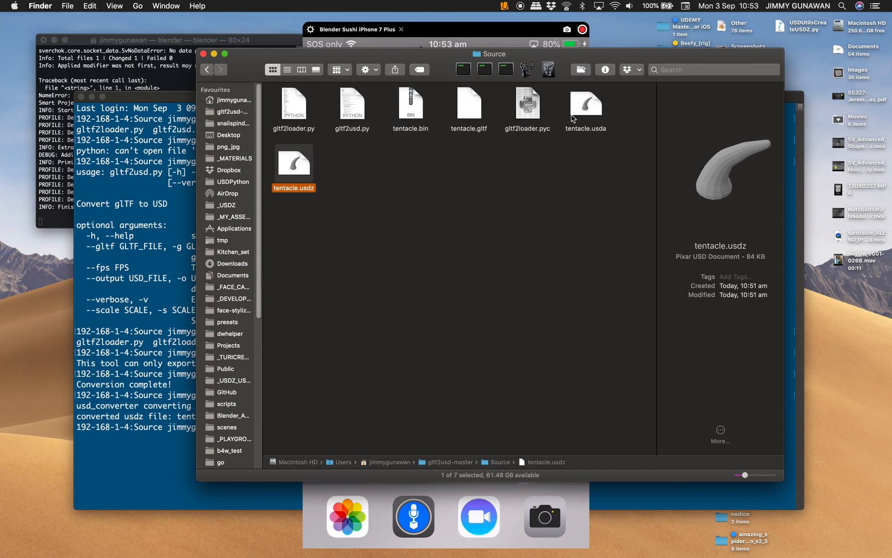
Open tentacle.usda from the Source folder in the full-screen text editor.
left_click(594, 109)
right_click(599, 113)
mouse_move(628, 127)
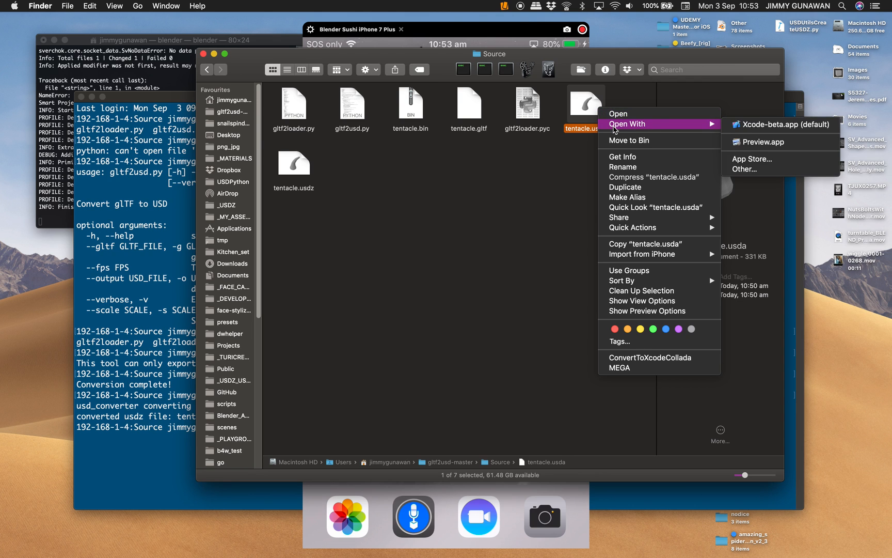
left_click(548, 192)
left_click_drag(590, 119, 593, 50)
key("ctrl+Right")
key("ctrl+Right")
key("ctrl+Up")
left_click(594, 50)
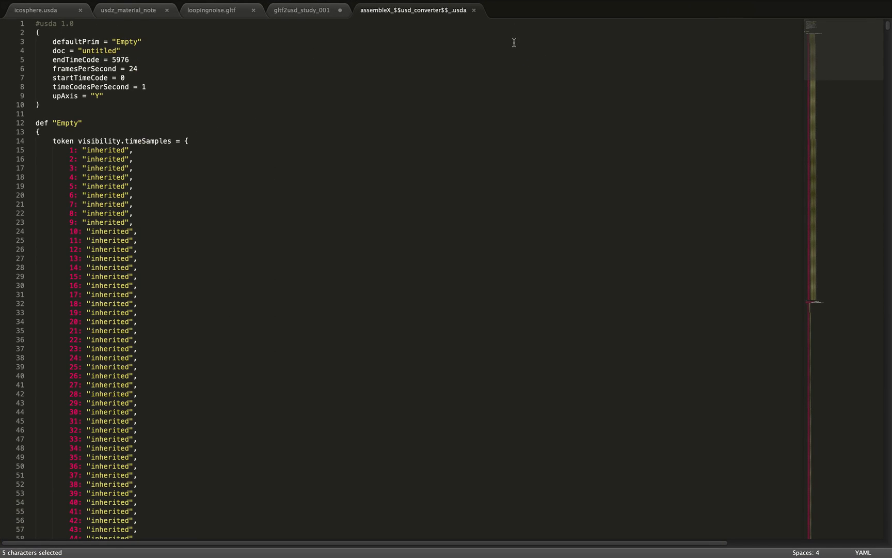
key("ctrl+Up")
left_click_drag(602, 39, 387, 55)
key("ctrl+Up")
left_click_drag(588, 100, 382, 139)
key("ctrl+Right")
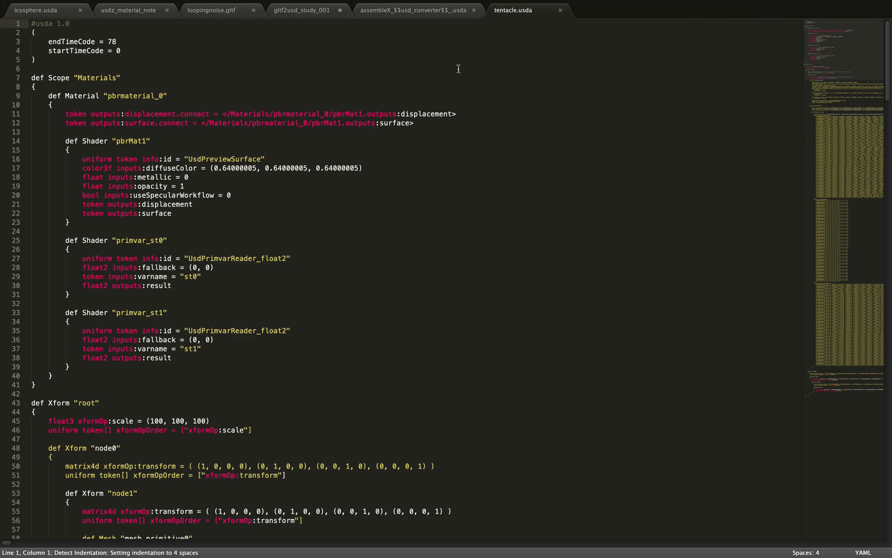
Search tentacle.usda for "/Armature" and examine the skeleton, joint and animation paths.
left_click(358, 122)
scroll(341, 165, "down", 2)
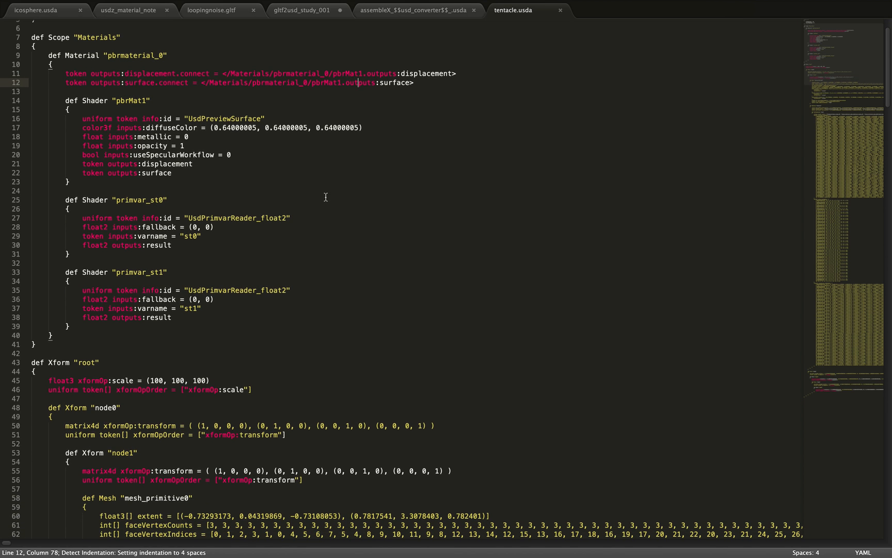
key("super+f")
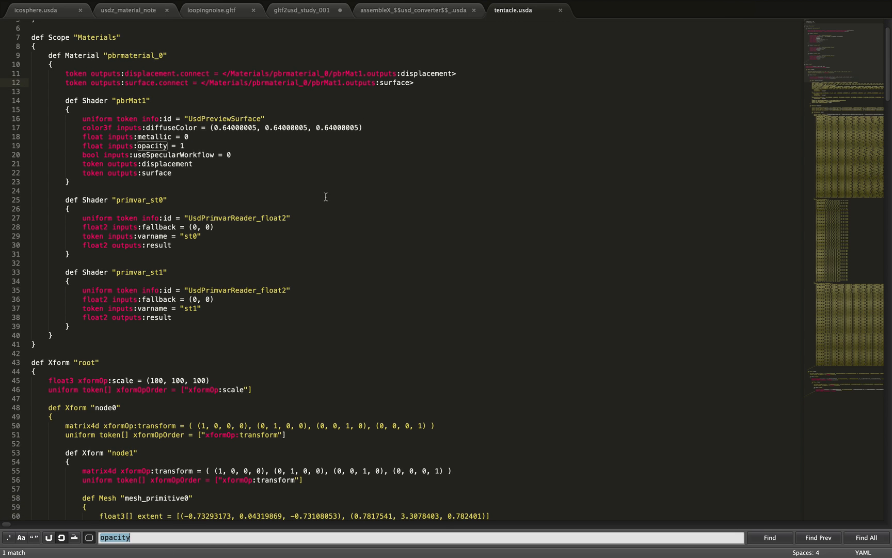
type("/Armature")
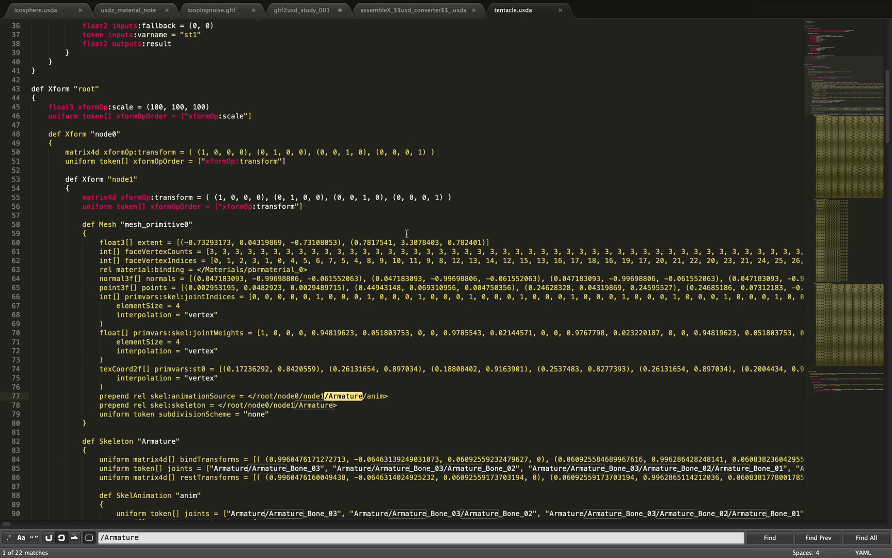
scroll(356, 396, "down", 5)
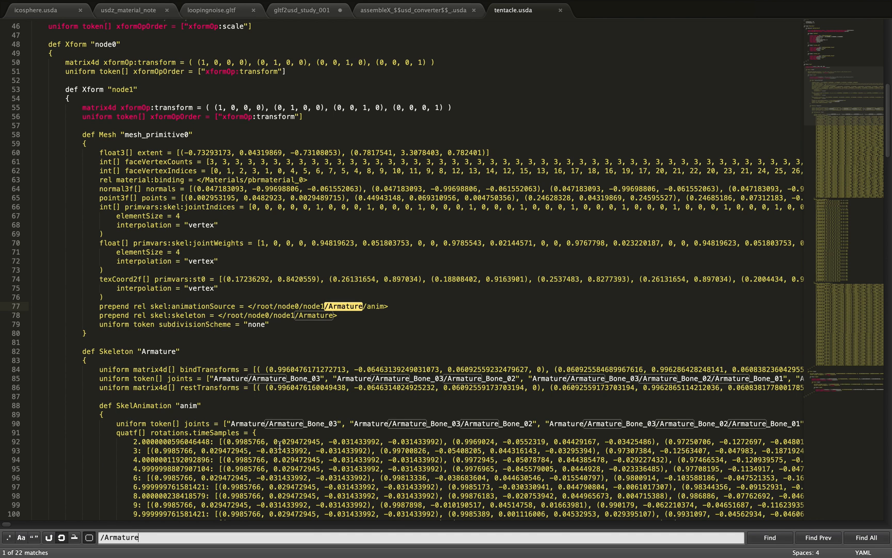
Find all occurrences of "Armature/" in tentacle.usda and delete them, and select Armature in the mesh's skel:skeleton path.
triple_click(150, 537)
type("Armature/")
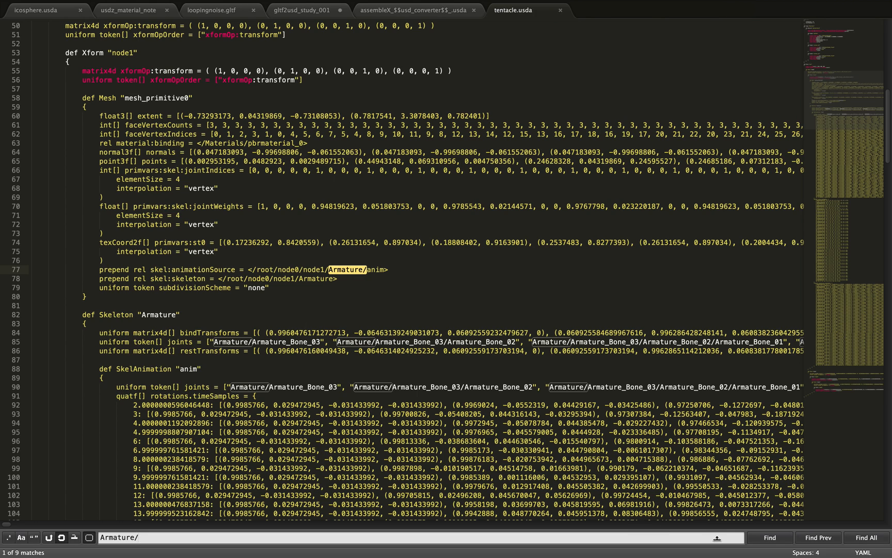
left_click(859, 540)
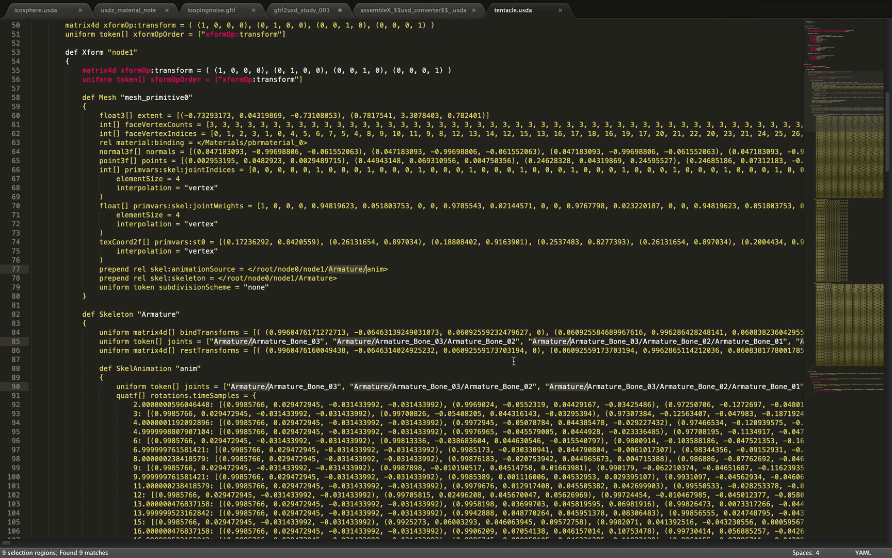
key("BackSpace")
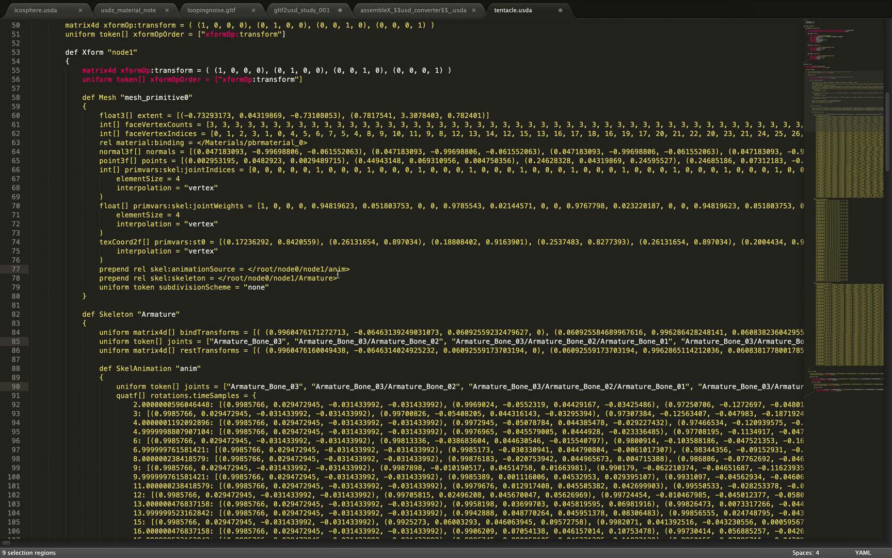
double_click(310, 280)
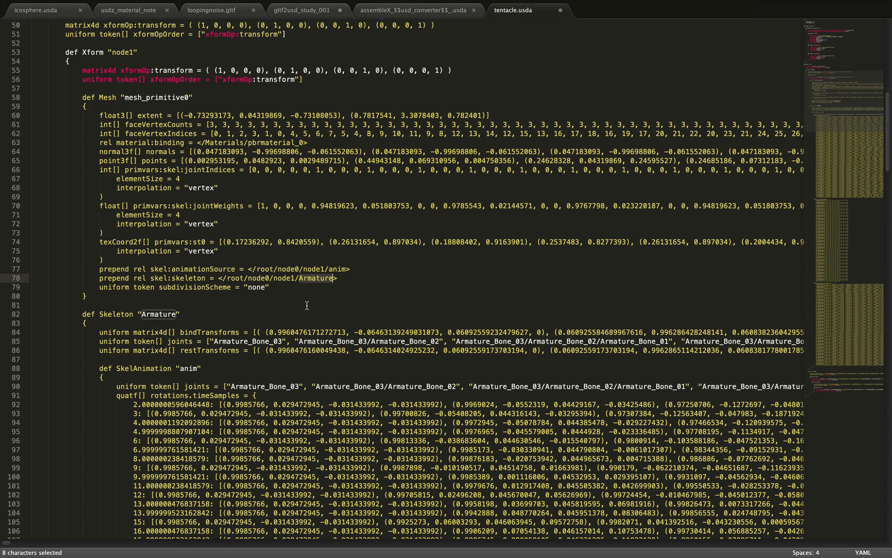
Replace Armature with Armature_Bone_03 in the mesh's skel:skeleton path and save tentacle.usda.
double_click(261, 342)
key("super+c")
double_click(323, 279)
key("super+v")
left_click(379, 285)
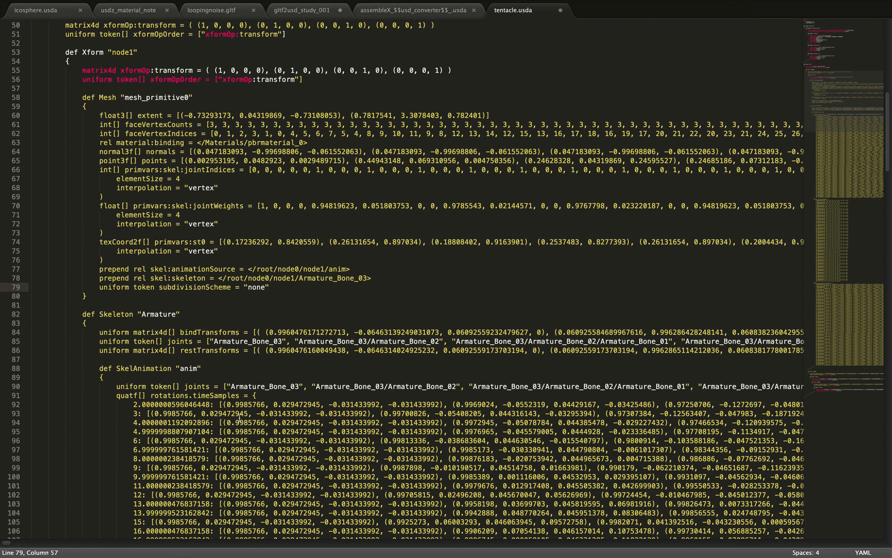
left_click(307, 254)
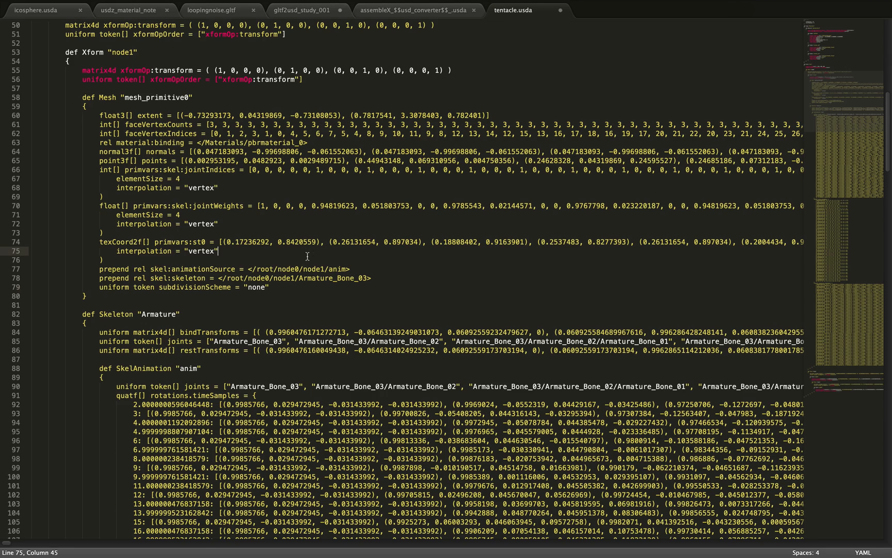
key("super+s")
Switch to Terminal and rerun xcrun usdz_converter tentacle.usda tentacle.usdz.
key("super+Tab")
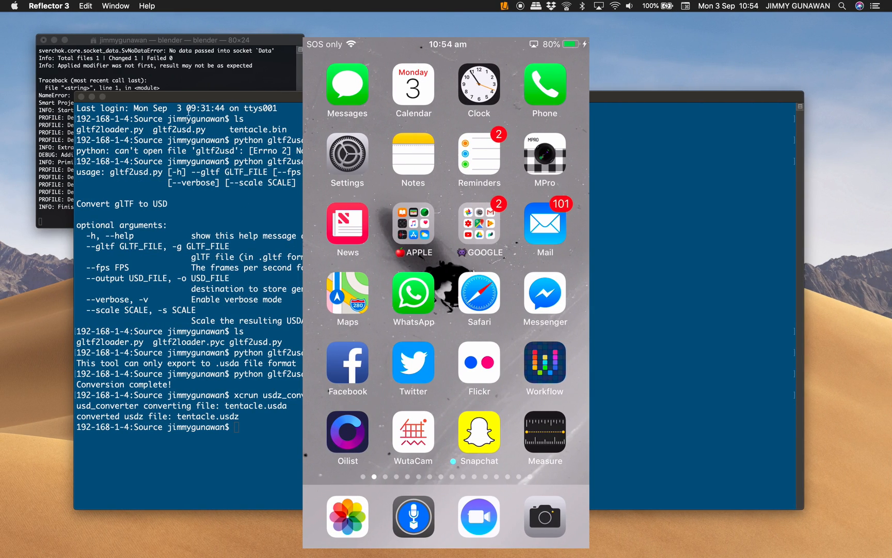
left_click(636, 98)
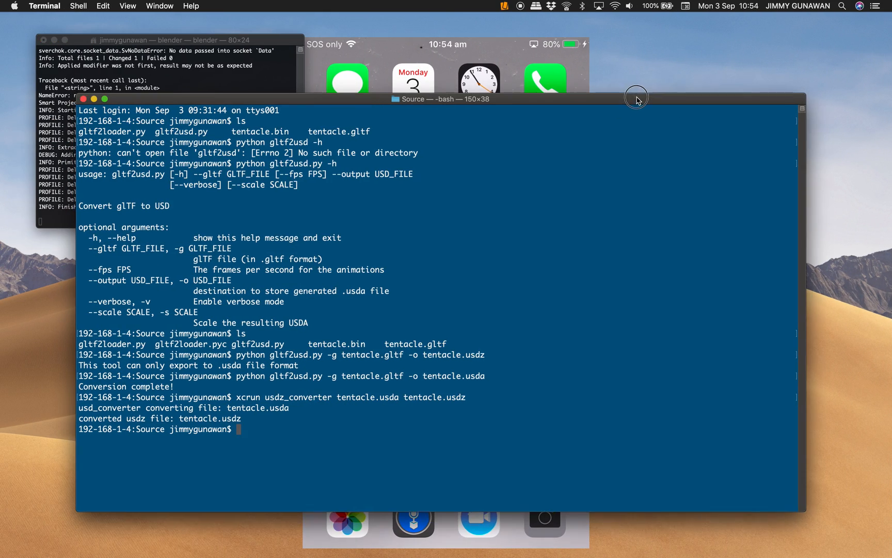
key("Up")
key("Return")
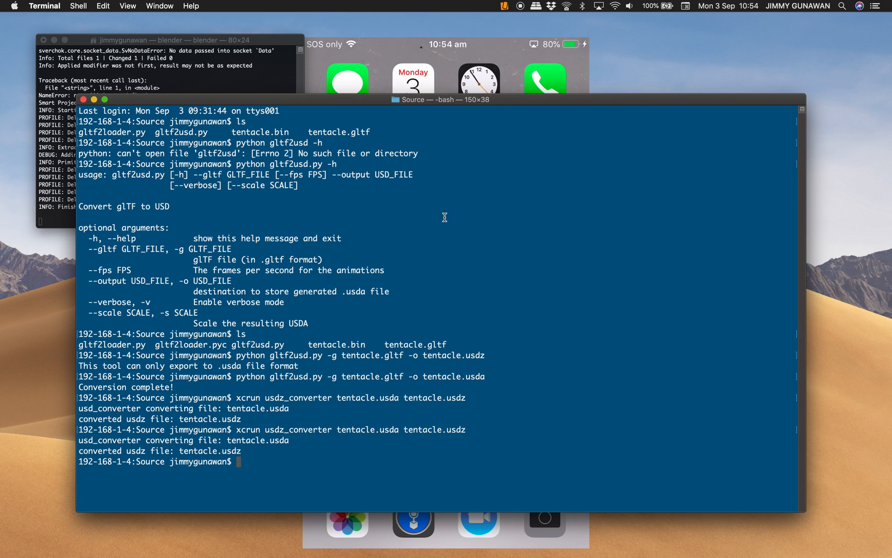
Bring the Source folder forward in Finder, preview the reconverted tentacle.usdz and close the preview.
left_click_drag(476, 58, 490, 56)
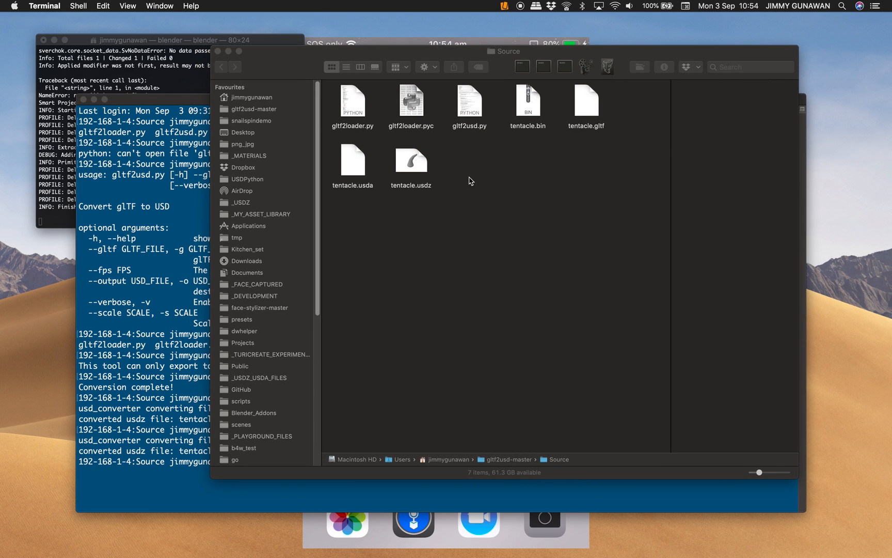
left_click(420, 197)
left_click_drag(416, 173, 416, 170)
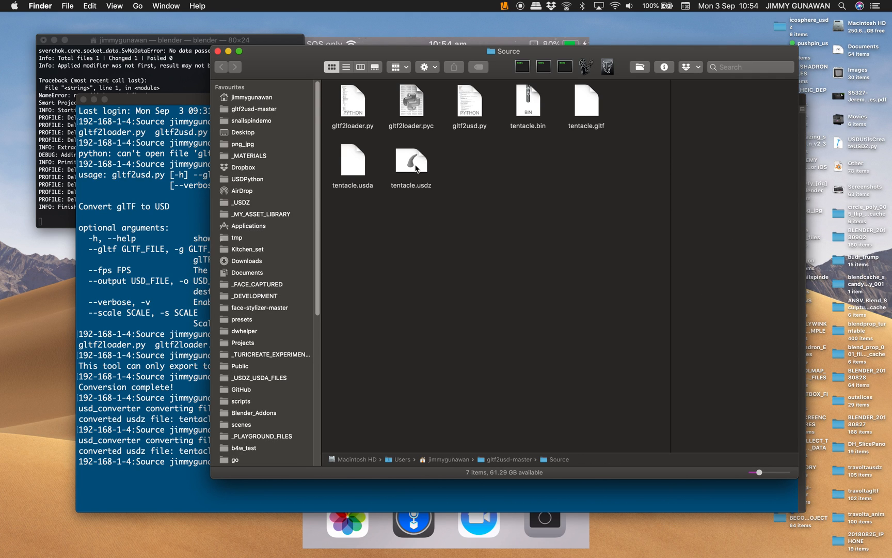
left_click(416, 169)
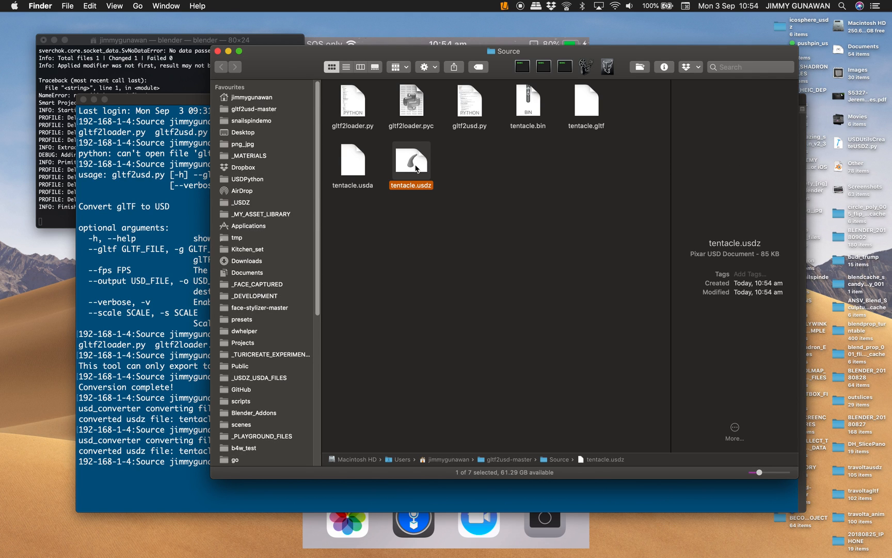
key("space")
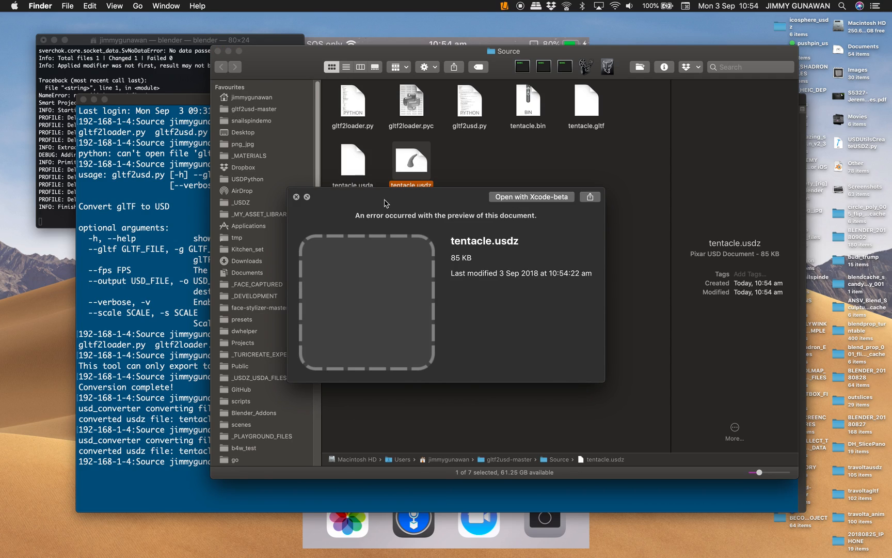
left_click(296, 196)
left_click(489, 205)
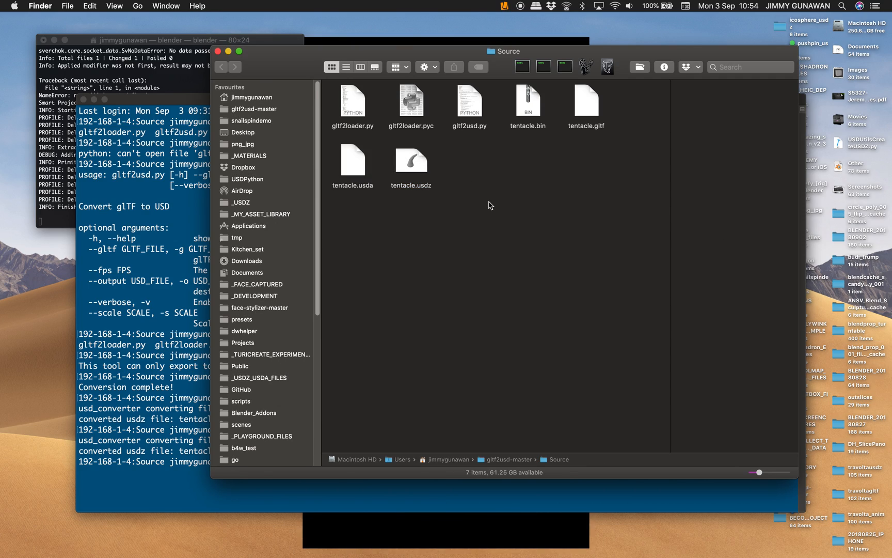
Return to tentacle.usda in the text editor, shorten the mesh's skel:skeleton path to /root/node0/node1 and save the file.
key("ctrl+Right")
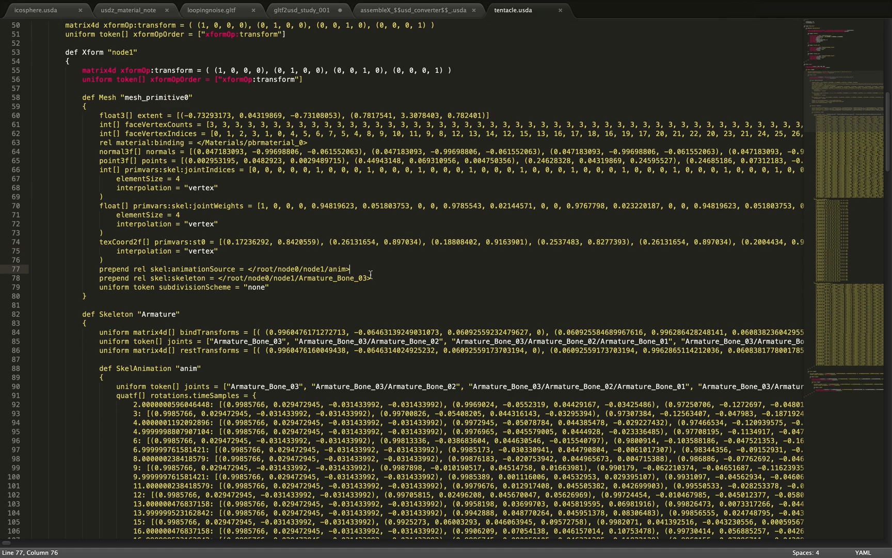
scroll(361, 273, "down", 1)
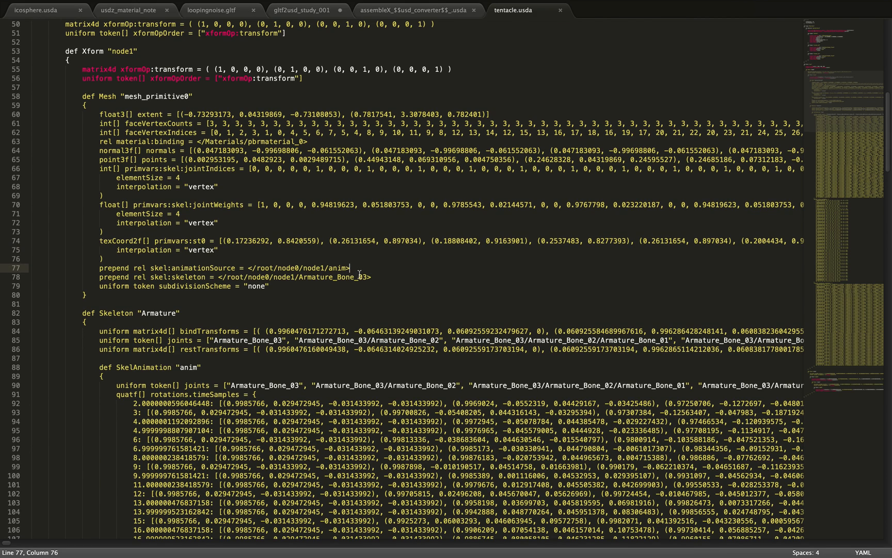
double_click(323, 278)
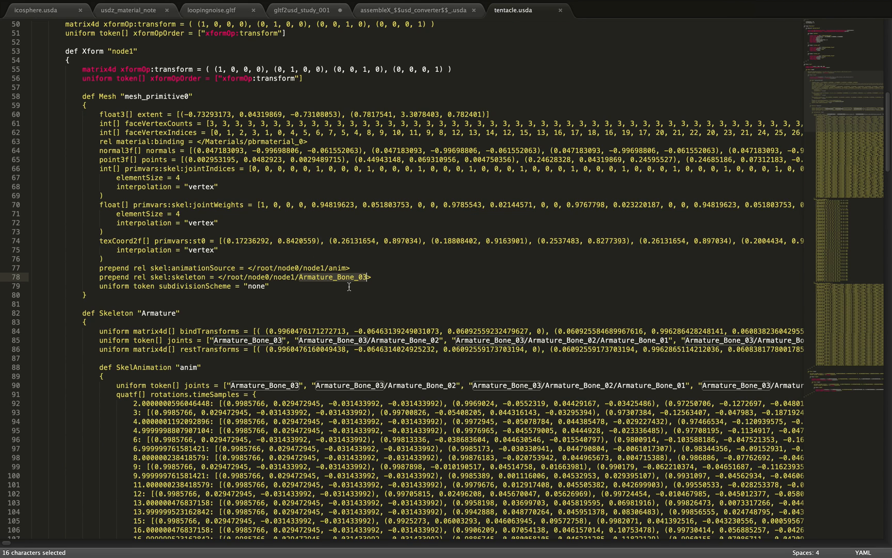
key("BackSpace")
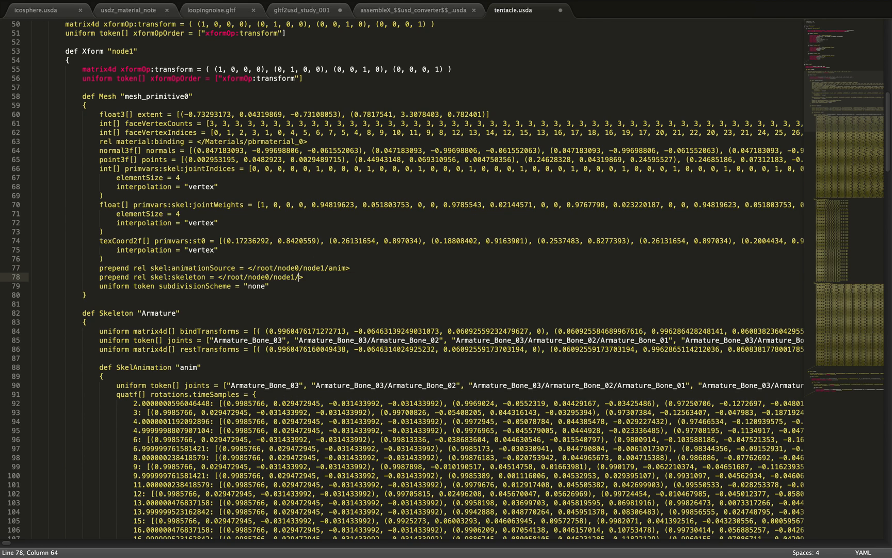
key("super+s")
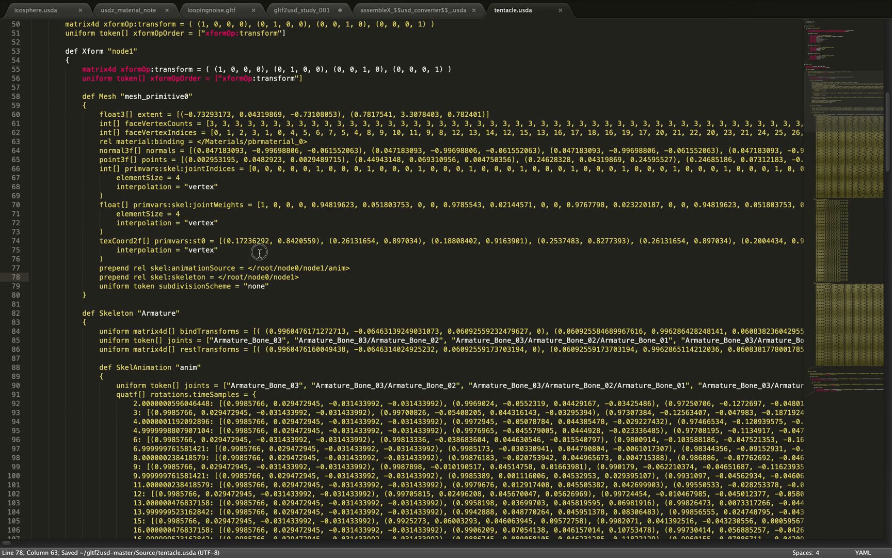
Go back to Terminal and repeat the usdz_converter conversion of tentacle.usda to tentacle.usdz.
key("super+Tab")
key("super+Tab")
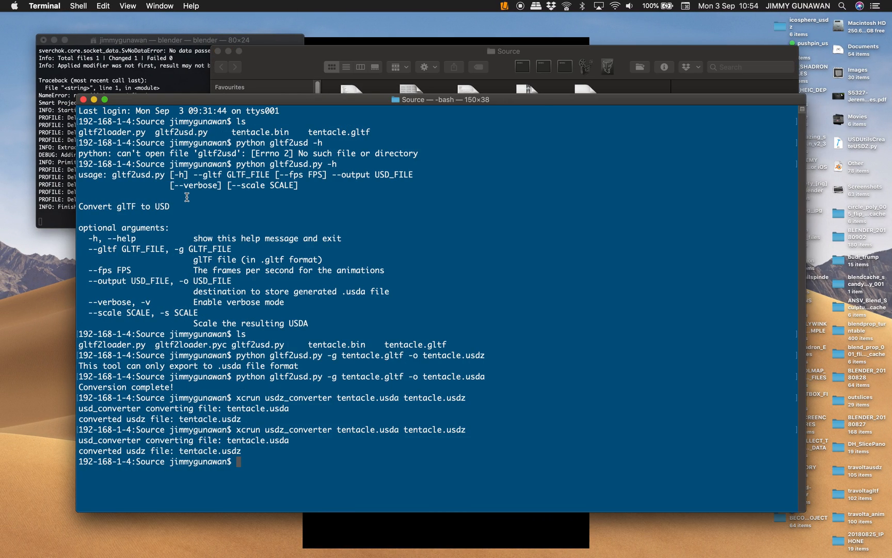
key("Up")
key("Return")
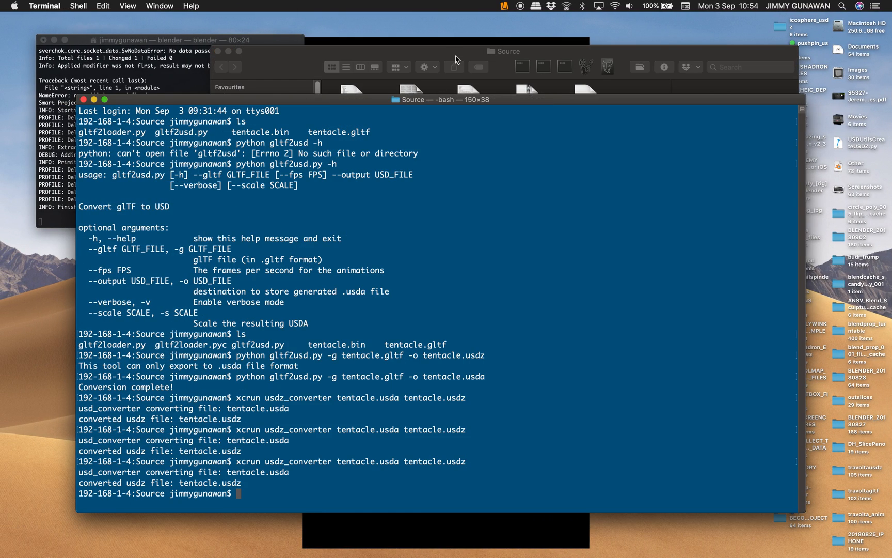
Preview the newly converted tentacle.usdz in Finder's Source folder and close the preview.
left_click(455, 61)
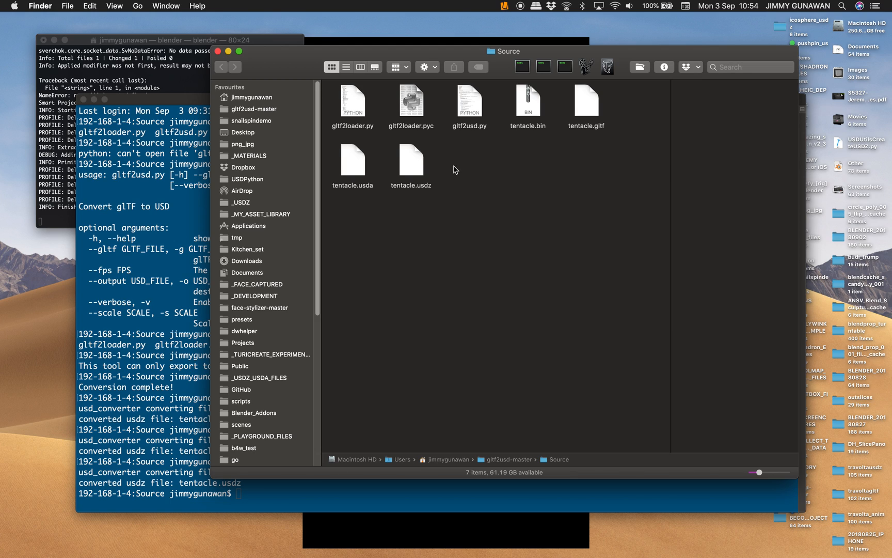
left_click(411, 164)
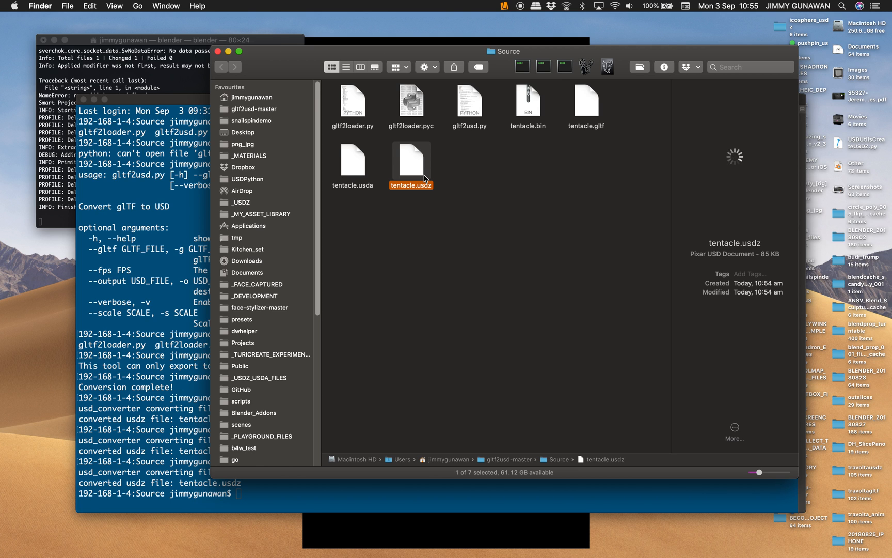
key("space")
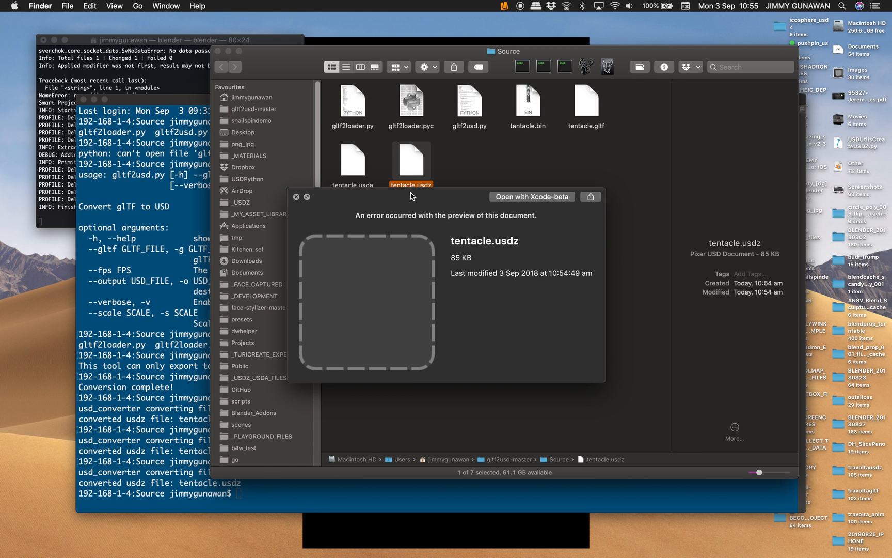
left_click(295, 197)
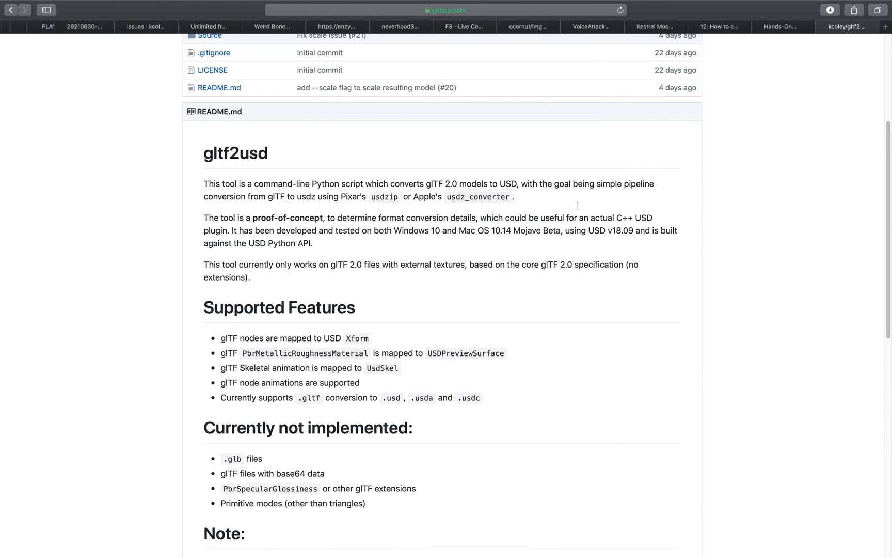
Open the issues of the gltf2usd GitHub repository in the browser and clear the search filter to list all issues.
scroll(258, 109, "up", 5)
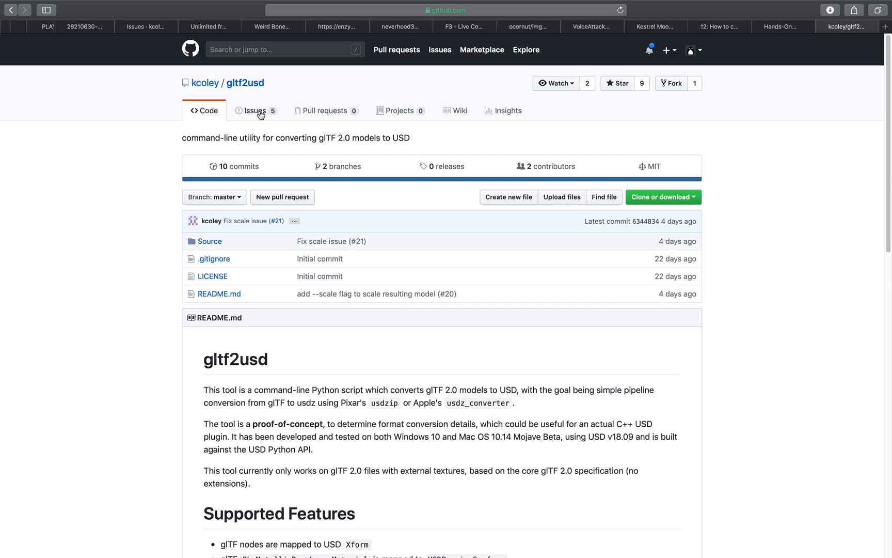
left_click(261, 112)
left_click(259, 137)
left_click_drag(259, 137, 243, 139)
key("BackSpace")
key("Return")
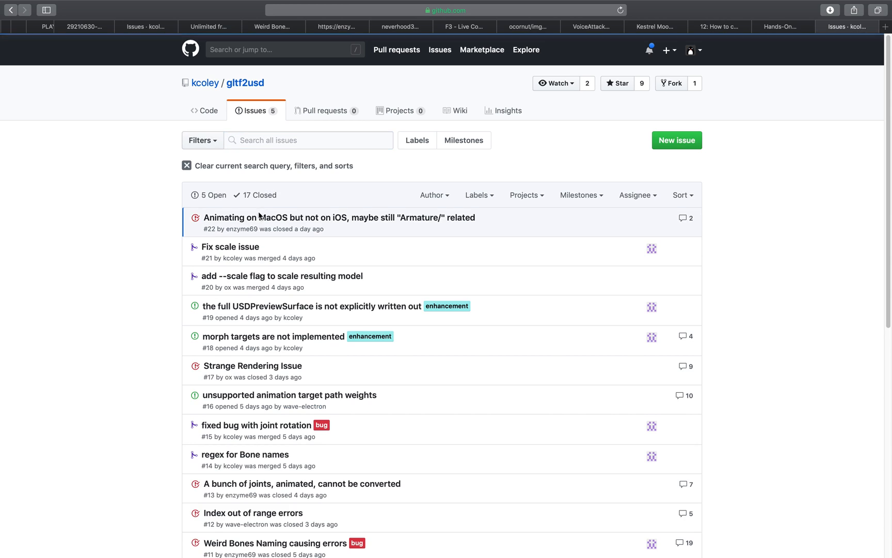
Open issue #22 about animating on MacOS but not iOS, enlarge its code screenshot and compare the skel paths with tentacle.usda.
left_click(261, 218)
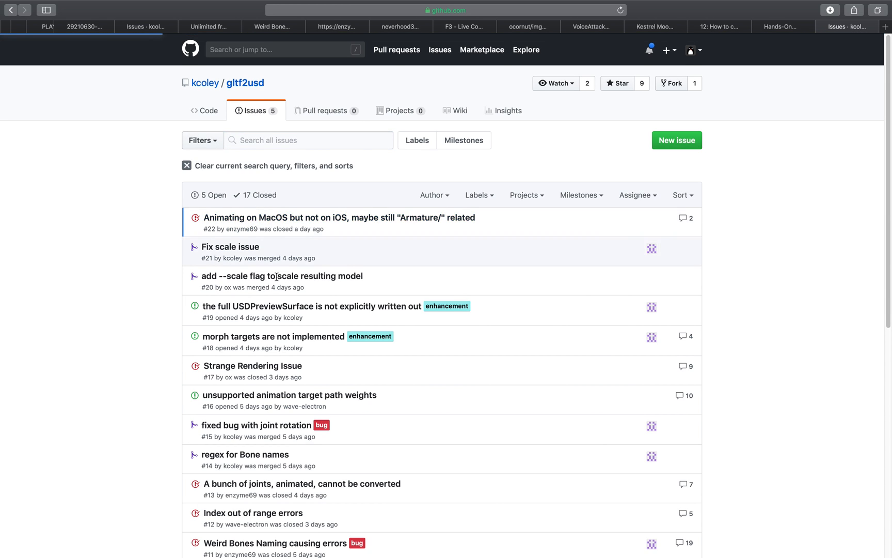
scroll(326, 344, "down", 5)
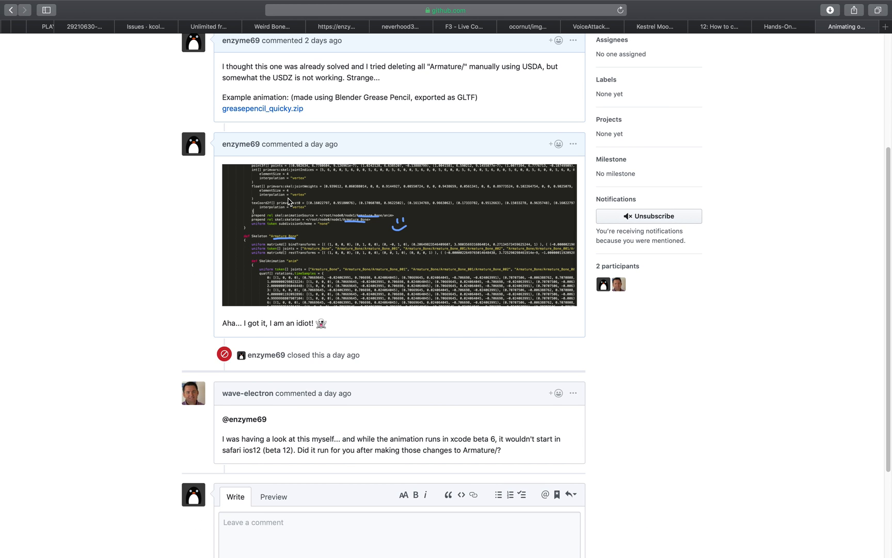
left_click(299, 224)
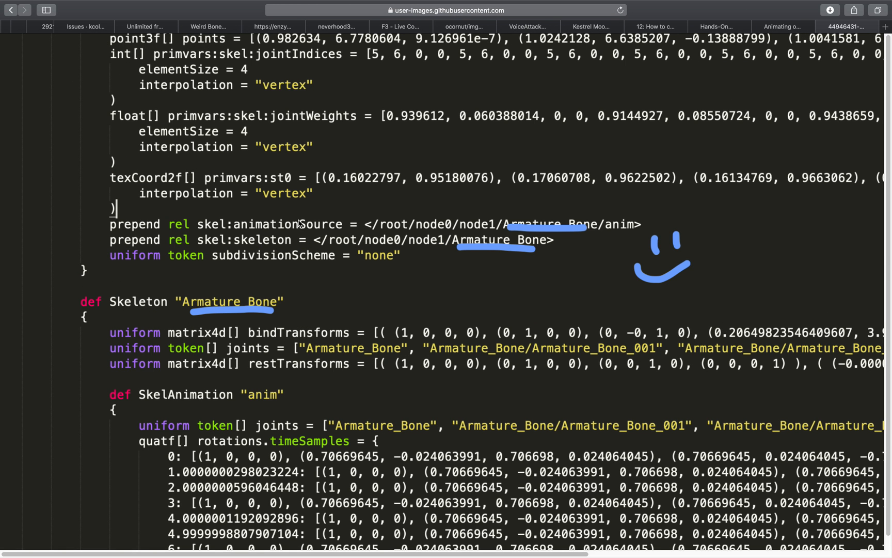
scroll(320, 282, "down", 1)
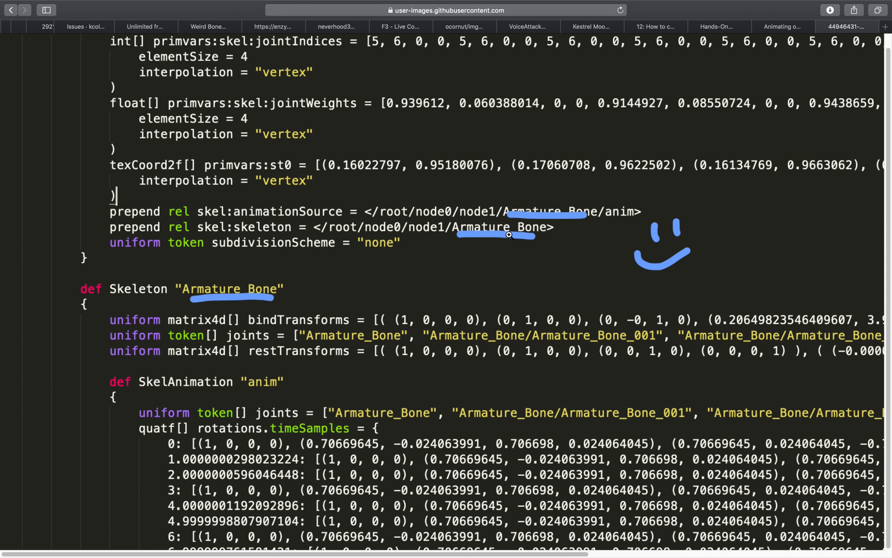
key("ctrl+Left")
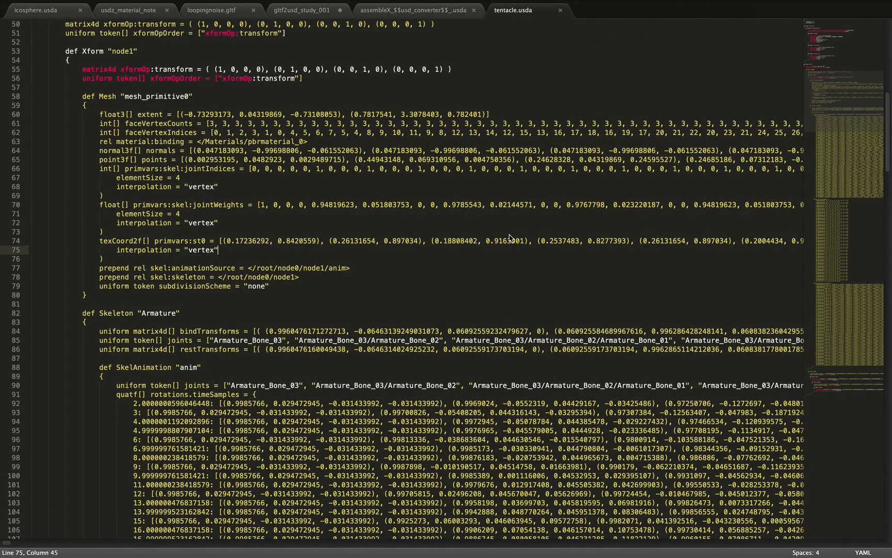
double_click(319, 268)
key("ctrl+Right")
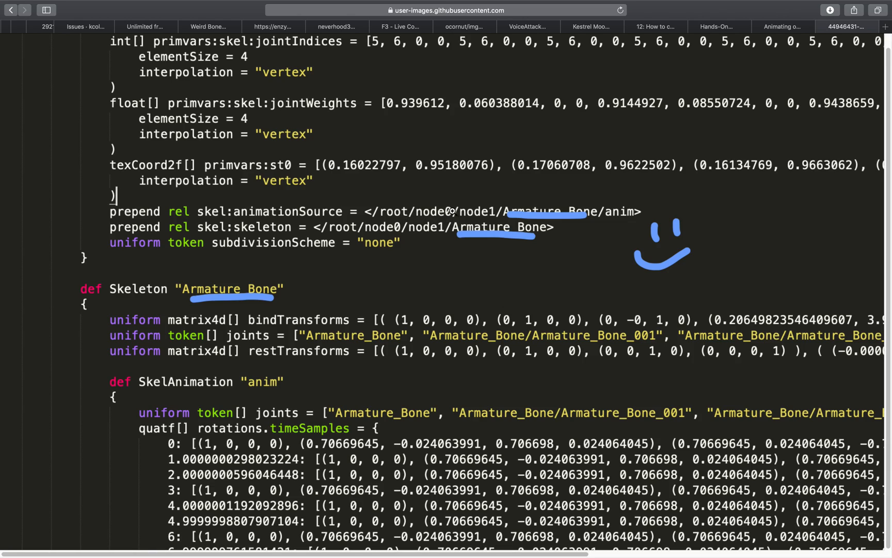
key("ctrl+Left")
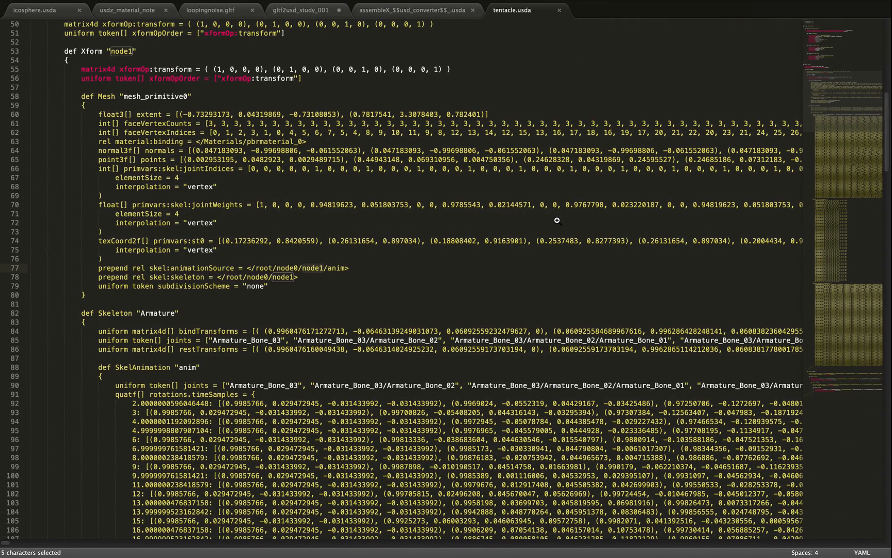
Change the mesh's skel:animationSource path to /root/node0/node1/Armature/anim and copy the word Armature.
left_click(331, 267)
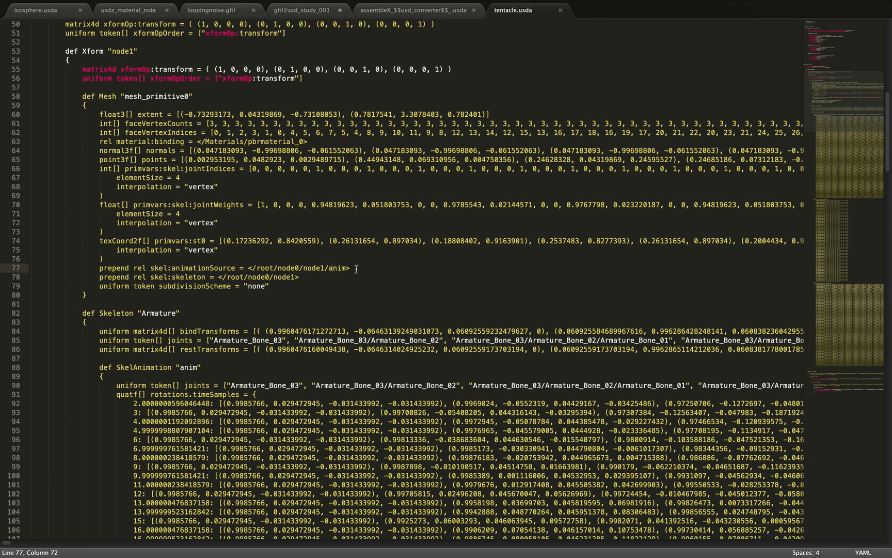
type("Armature/")
double_click(347, 268)
key("super+c")
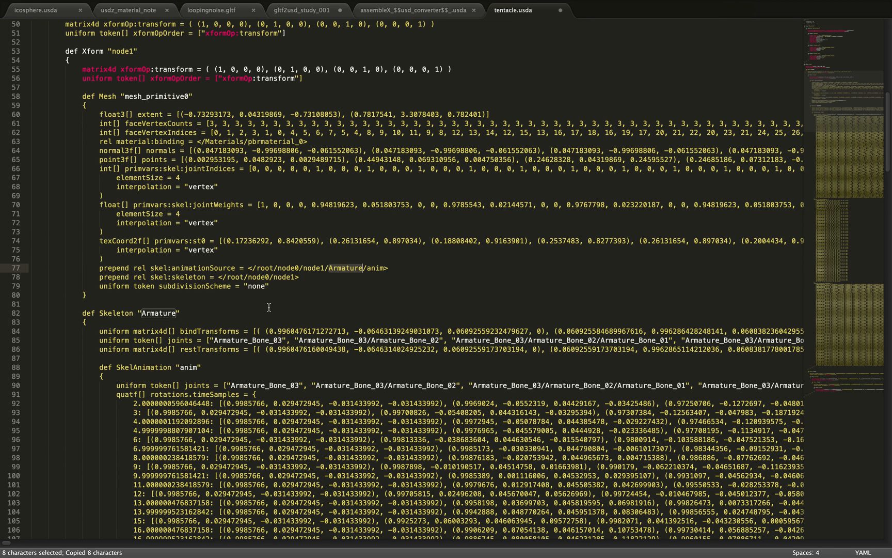
Change the mesh's skel:skeleton path to /root/node0/node1/Armature, save tentacle.usda and check the matching Armature names.
key("ctrl+Right")
key("ctrl+Left")
left_click(296, 277)
type("/")
key("super+v")
key("super+s")
double_click(343, 268)
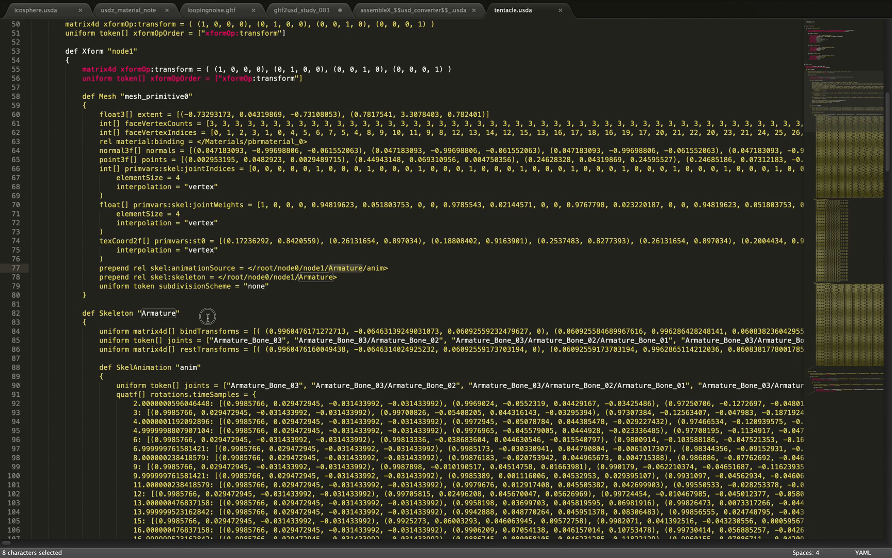
left_click(227, 315)
Switch to Terminal and convert the corrected tentacle.usda to tentacle.usdz with xcrun usdz_converter.
key("ctrl+Left")
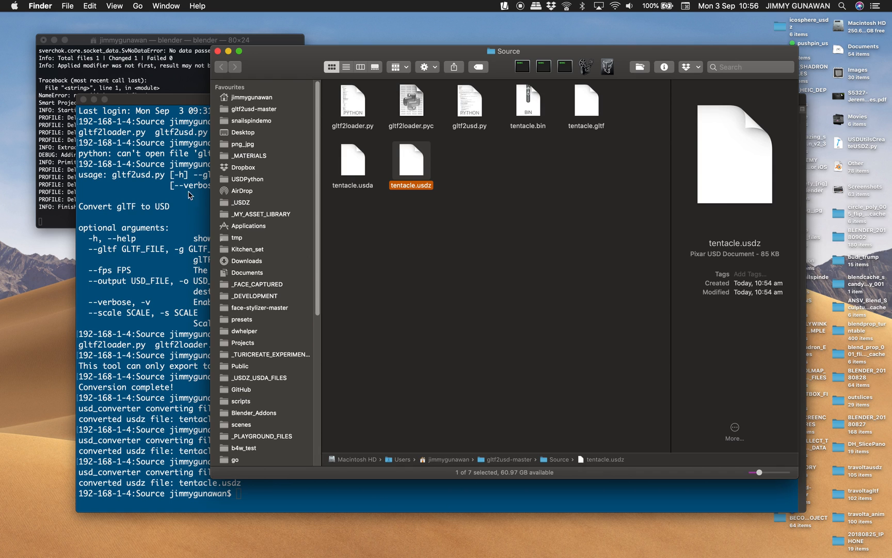
left_click(182, 182)
key("Up")
key("Return")
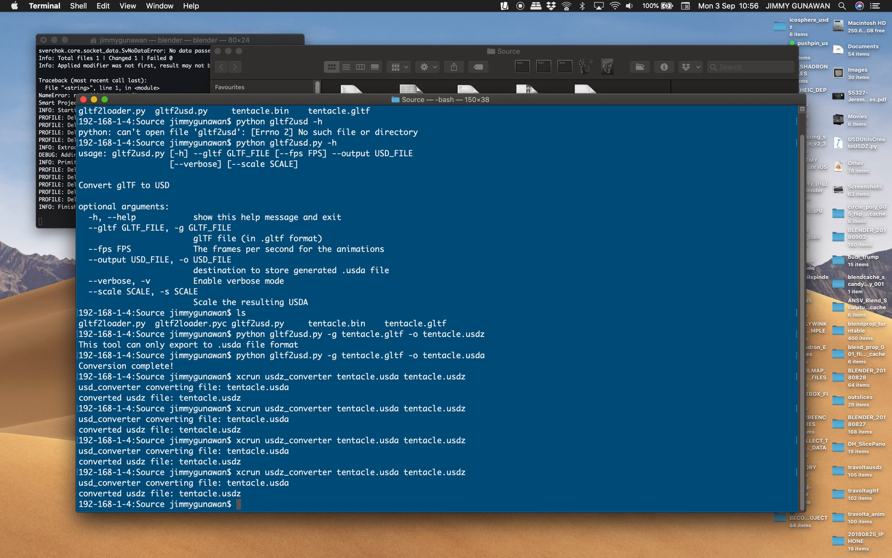
Switch to Finder, preview the converted tentacle.usdz, send it to the iPhone through AirDrop and uncover the mirrored phone screen.
left_click_drag(350, 55, 350, 55)
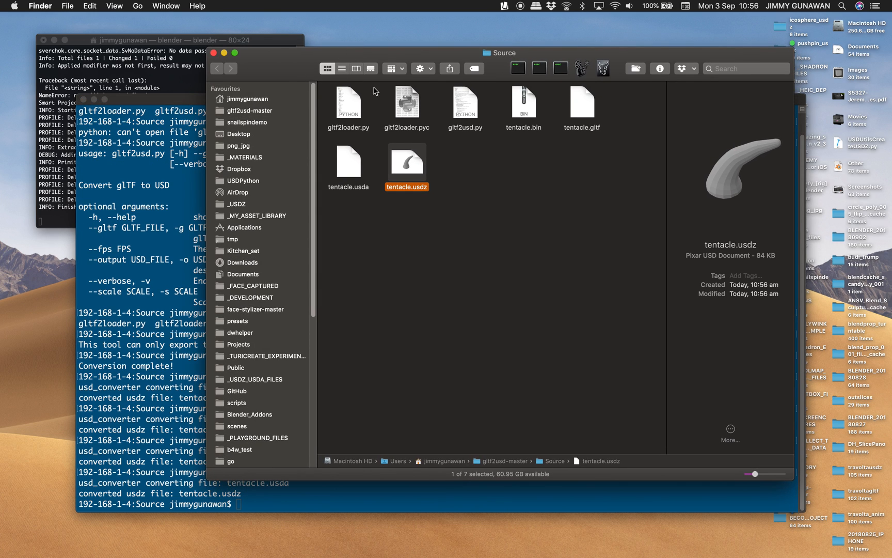
key("space")
left_click_drag(446, 179, 526, 225)
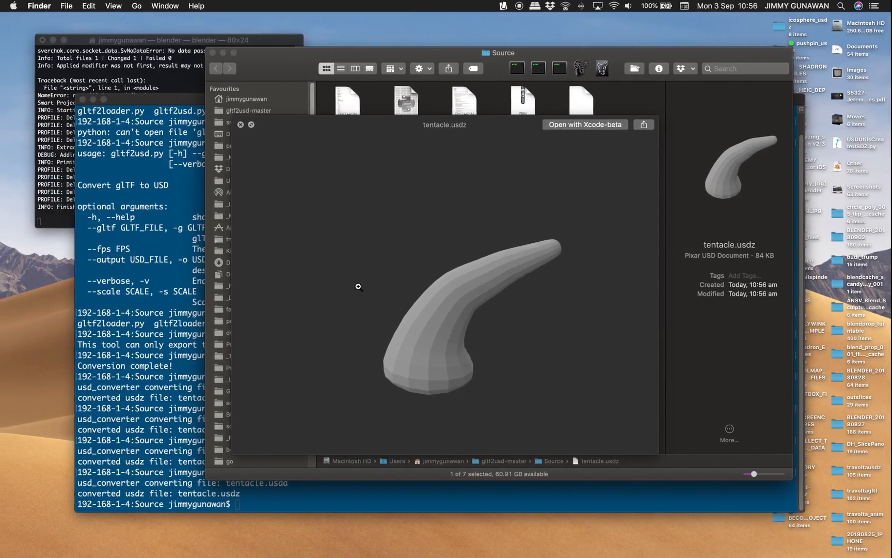
left_click(645, 124)
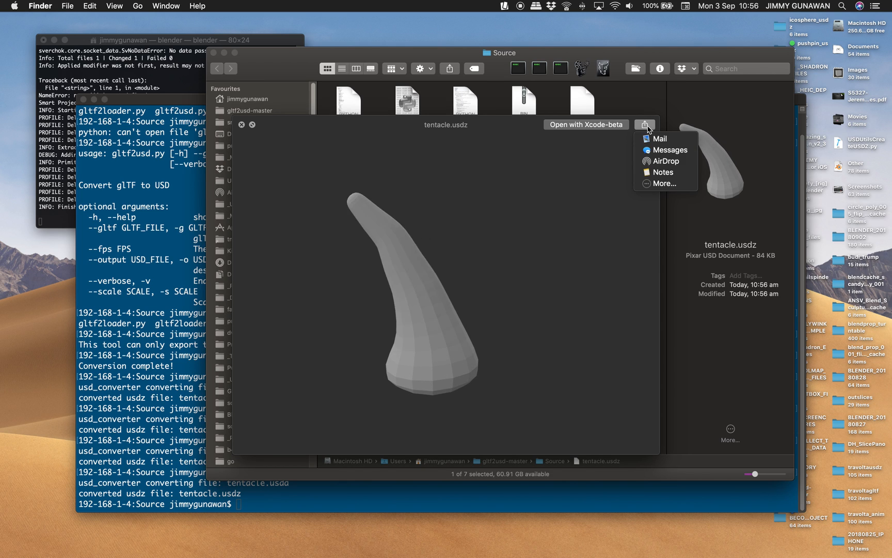
left_click(655, 165)
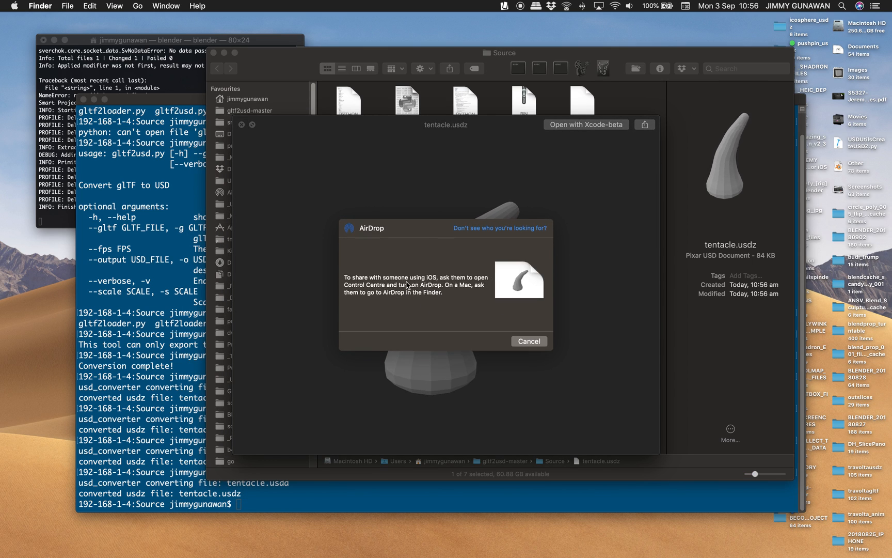
left_click(355, 251)
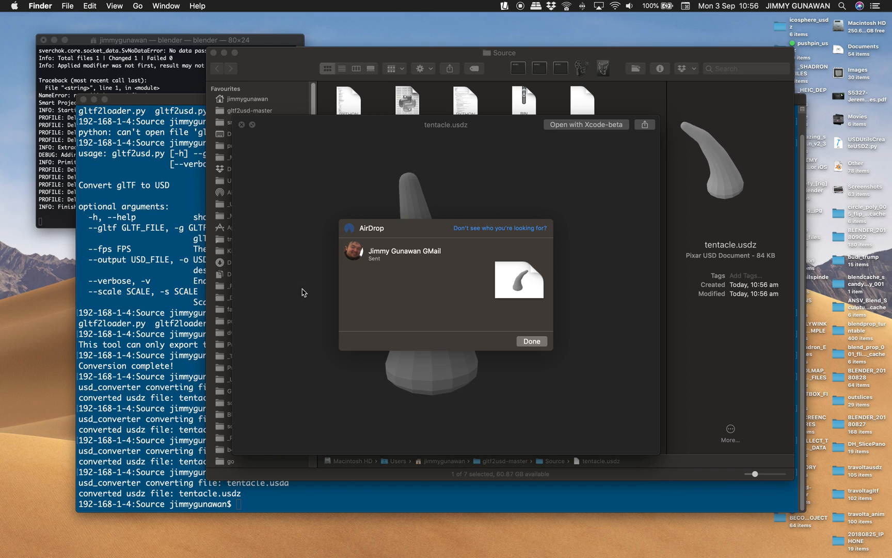
left_click_drag(380, 71, 349, 187)
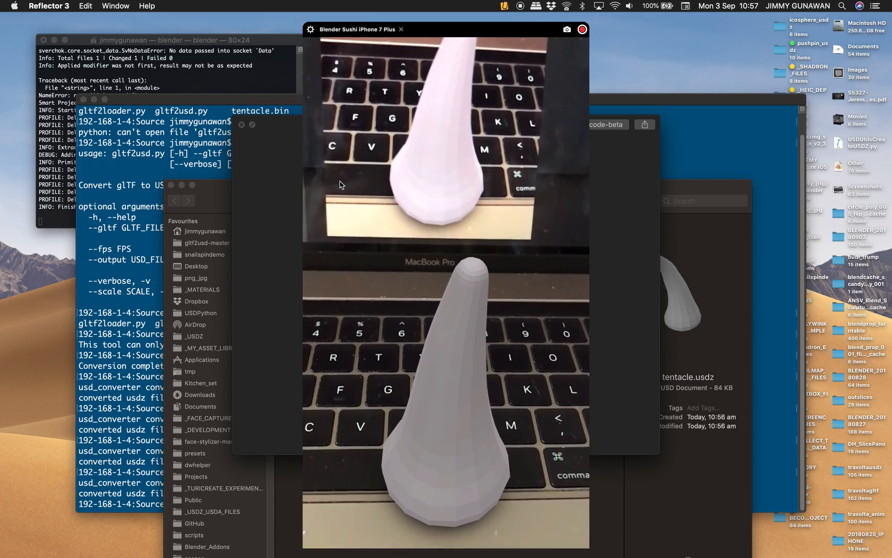
Switch to the text editor, rename Armature to Sushi in the Skeleton definition and both mesh skel paths, and save tentacle.usda.
key("ctrl+Right")
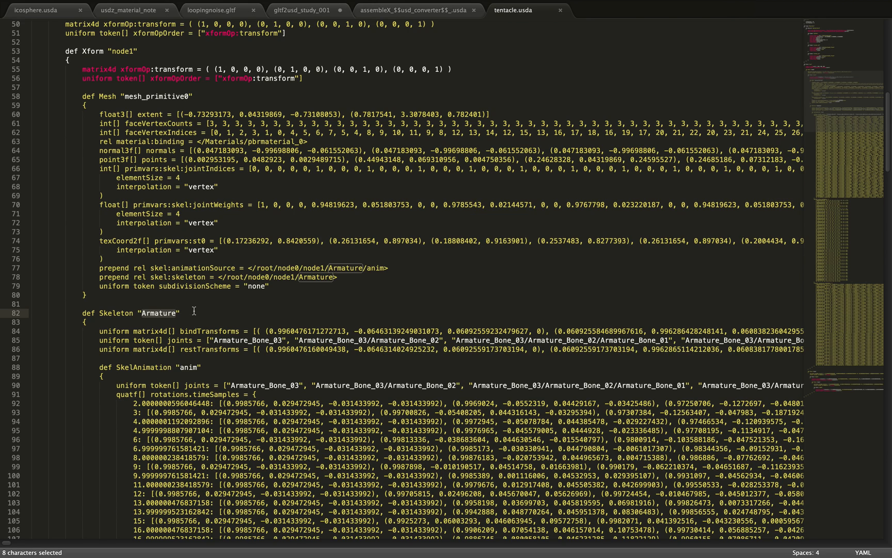
type("Sushi")
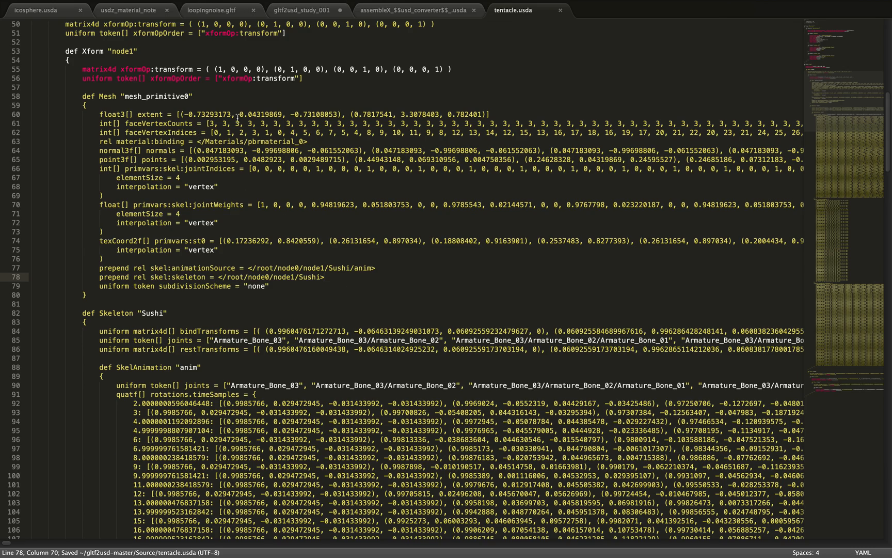
Close the AirDrop dialog and file preview, switch to Terminal and convert tentacle.usda to tentacle.usdz with xcrun usdz_converter again.
key("ctrl+Left")
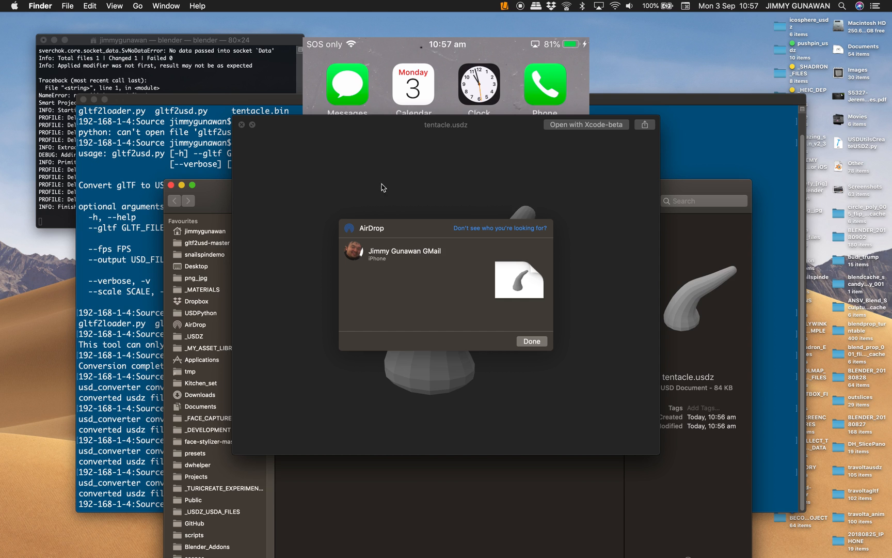
left_click(531, 341)
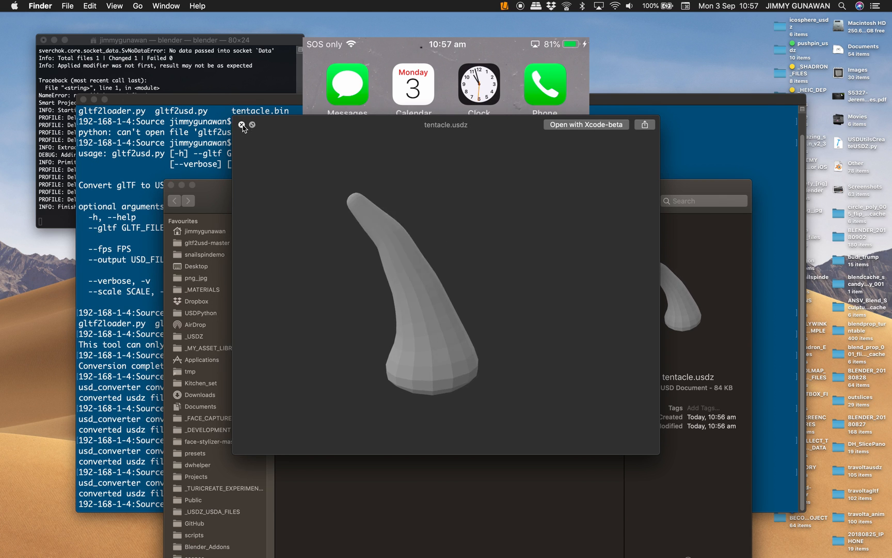
key("space")
left_click(251, 134)
key("Return")
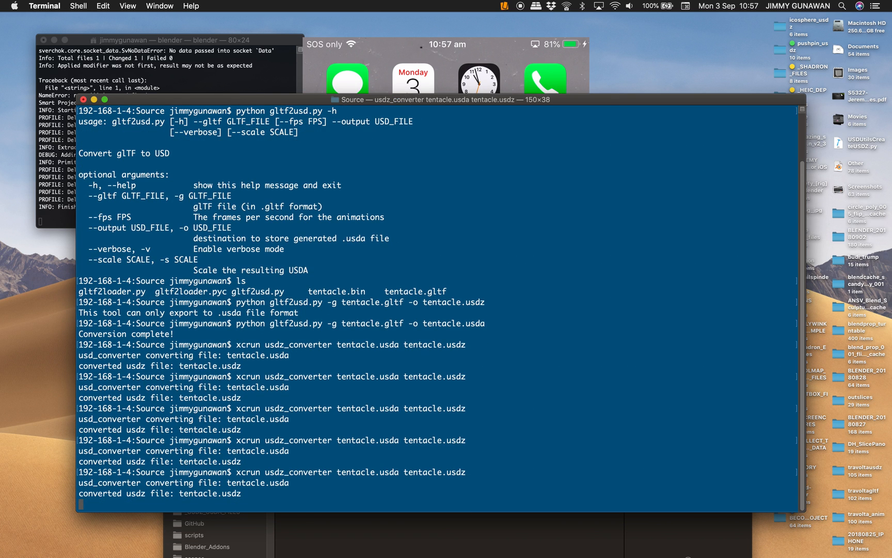
Return to Finder, preview the newly converted tentacle.usdz and send it to the iPhone through AirDrop.
left_click_drag(594, 96, 439, 114)
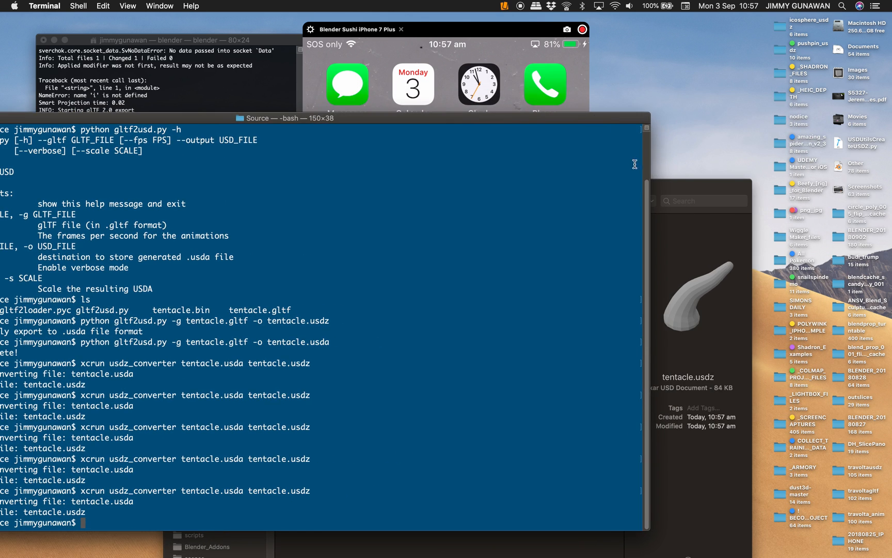
left_click(683, 187)
left_click_drag(683, 187, 693, 155)
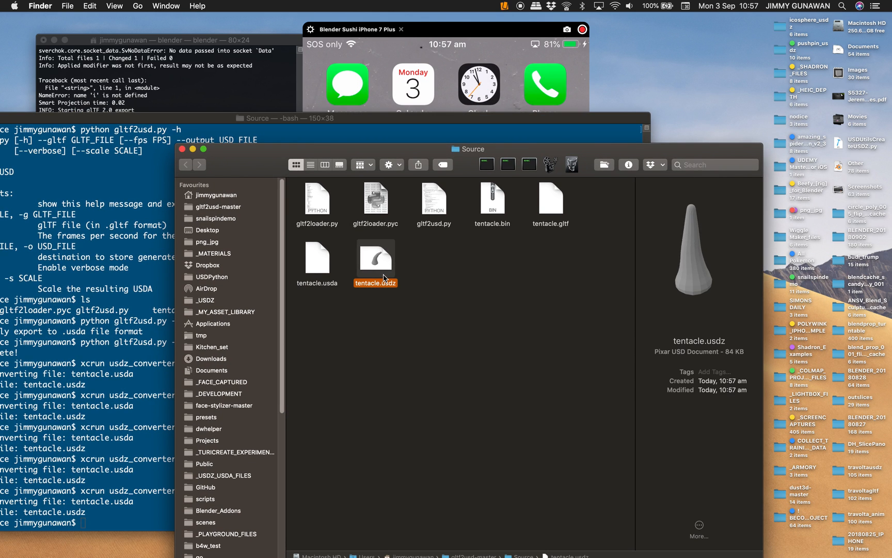
key("space")
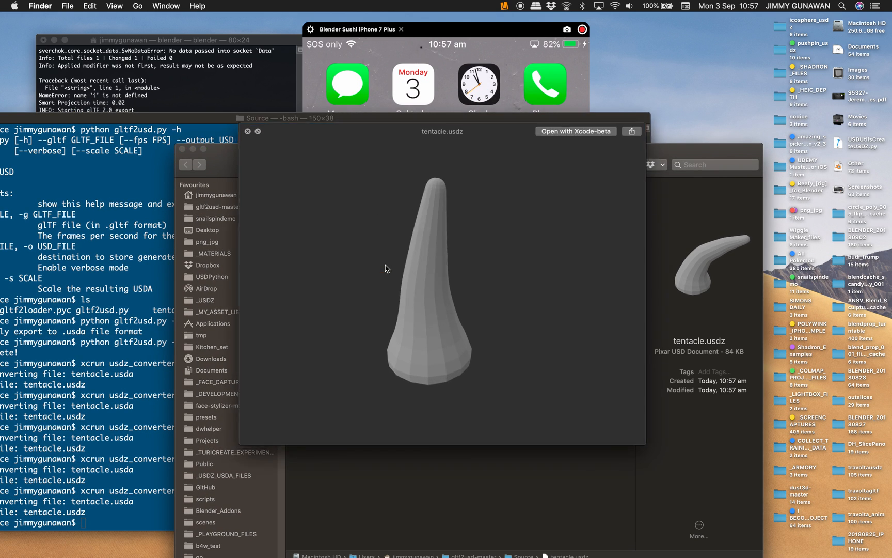
left_click(645, 125)
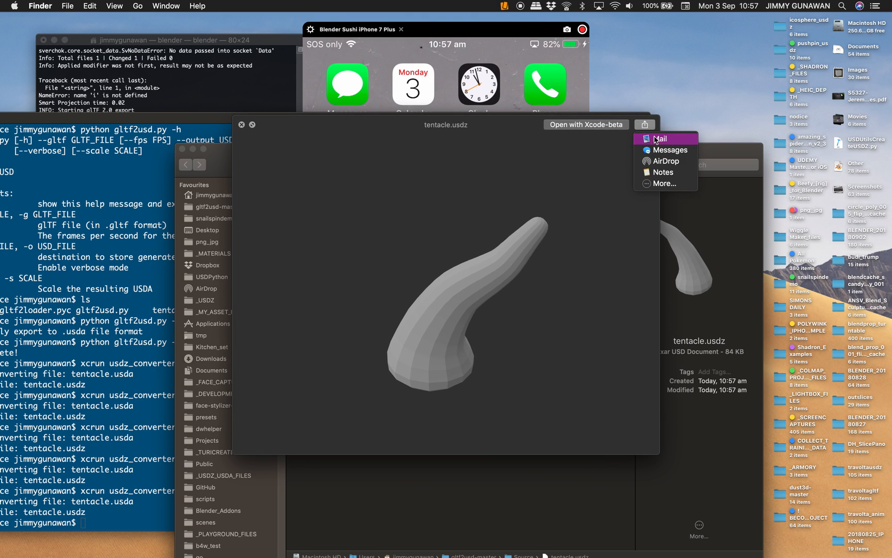
left_click(659, 162)
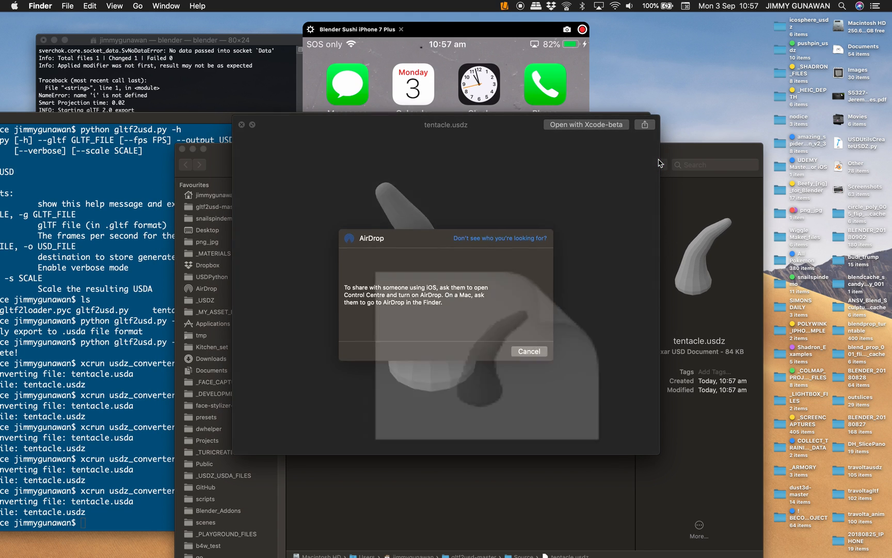
left_click(354, 251)
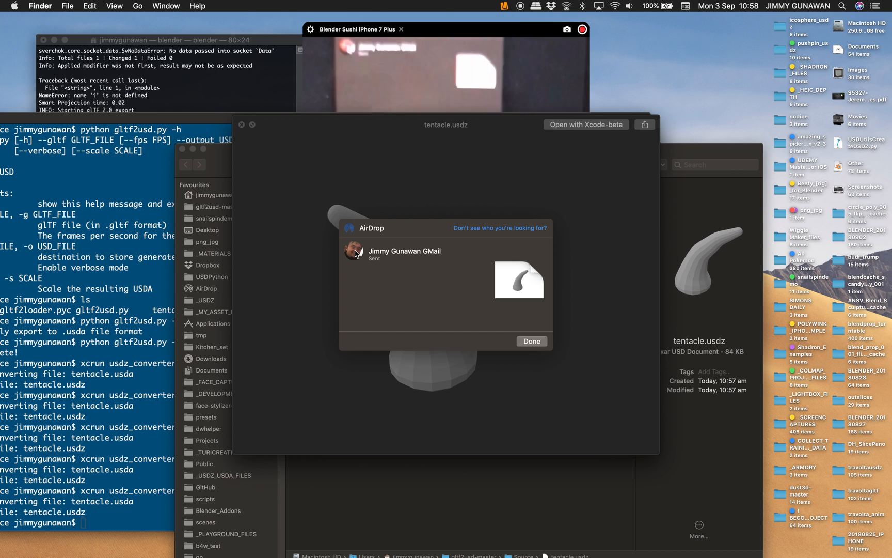
left_click(532, 342)
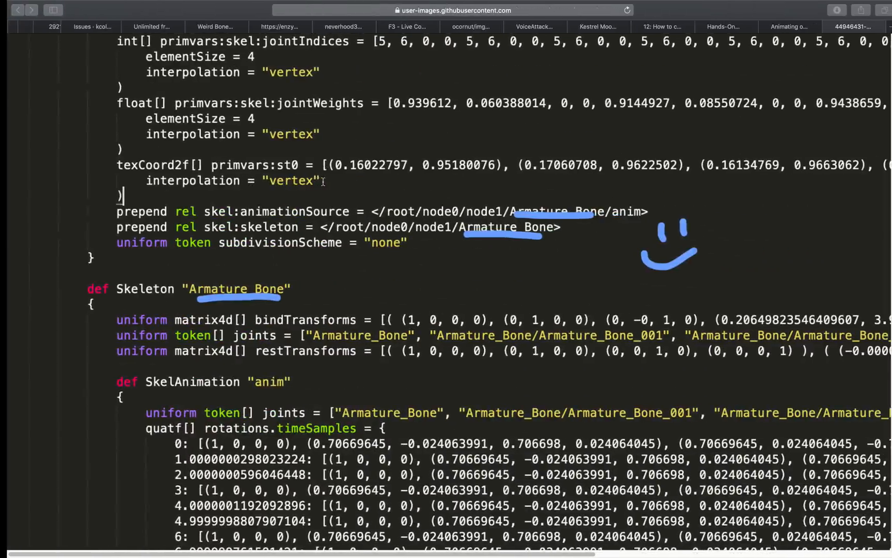
Compare the GitHub issue's code screenshot with the skel:animationSource, skel:skeleton and Skeleton names in tentacle.usda.
scroll(385, 219, "left", 3)
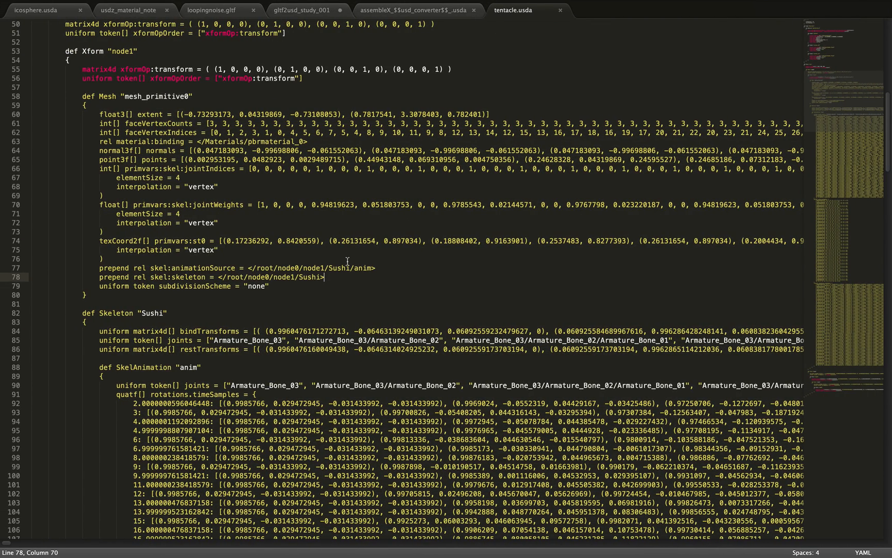
scroll(359, 275, "down", 1)
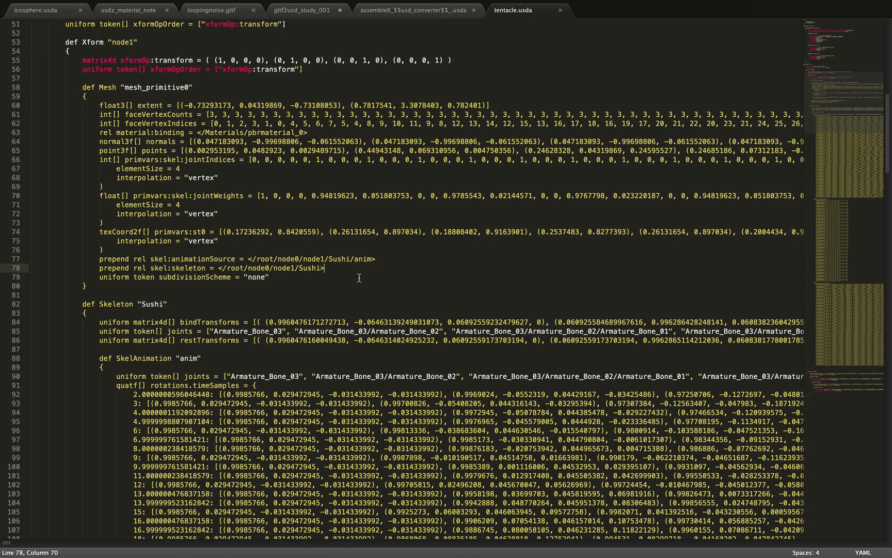
scroll(359, 278, "down", 2)
key("ctrl+Left")
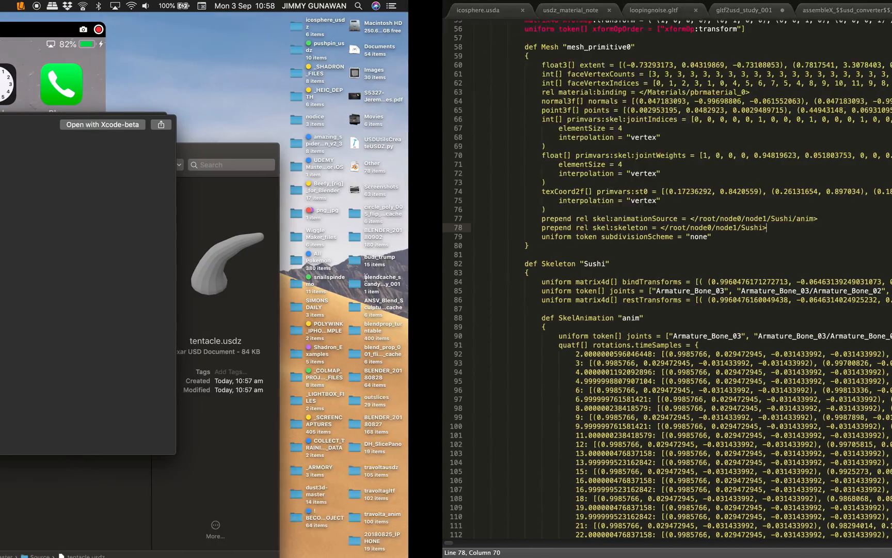